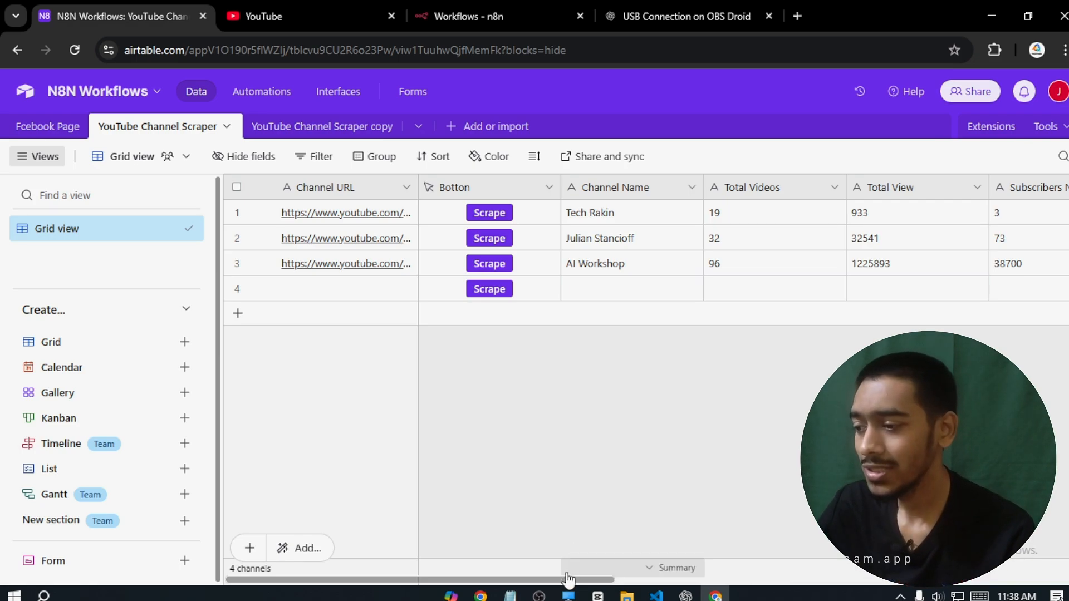
# - Open row 4's empty Channel URL cell for editing, then back out with Ctrl+Z
pyautogui.doubleClick(346, 292)
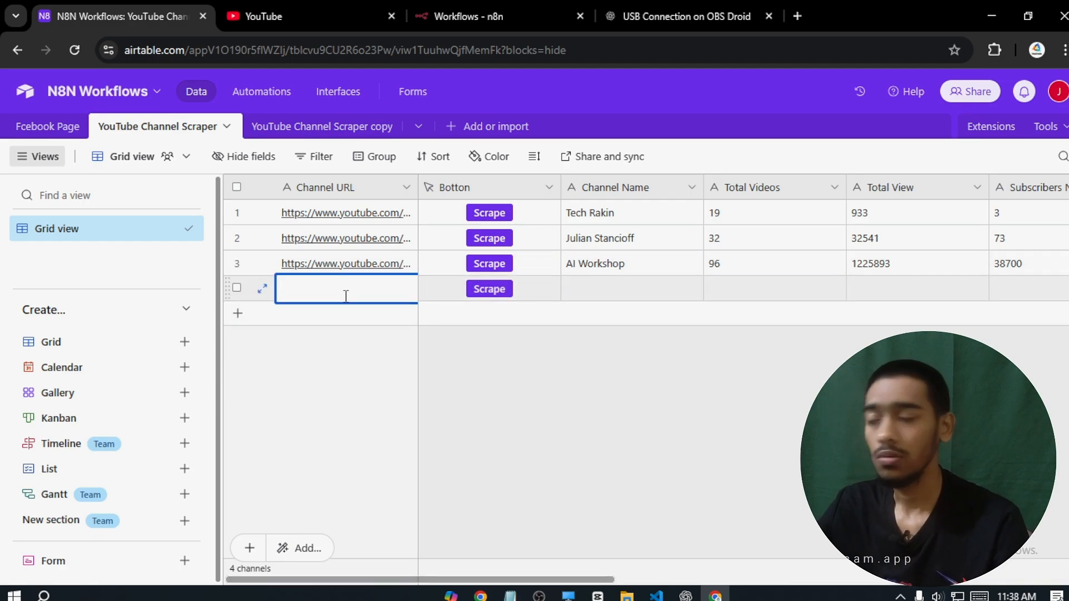
pyautogui.hotkey('ctrl', 'z')
# - Open the BornToDominate channel from the YouTube feed and copy its page address
pyautogui.click(250, 14)
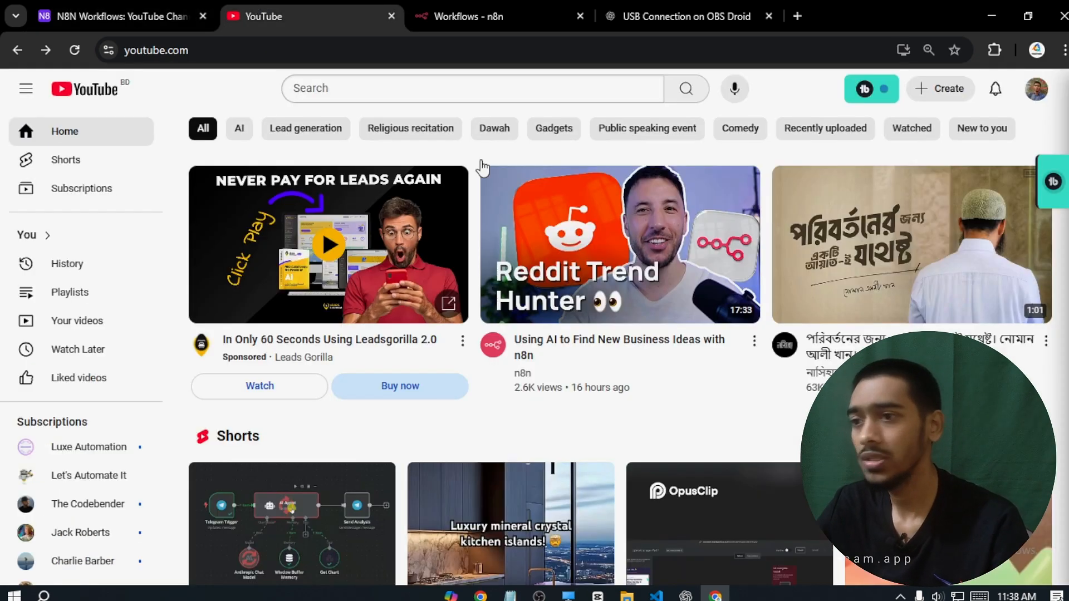
pyautogui.scroll(-20, 620, 368)
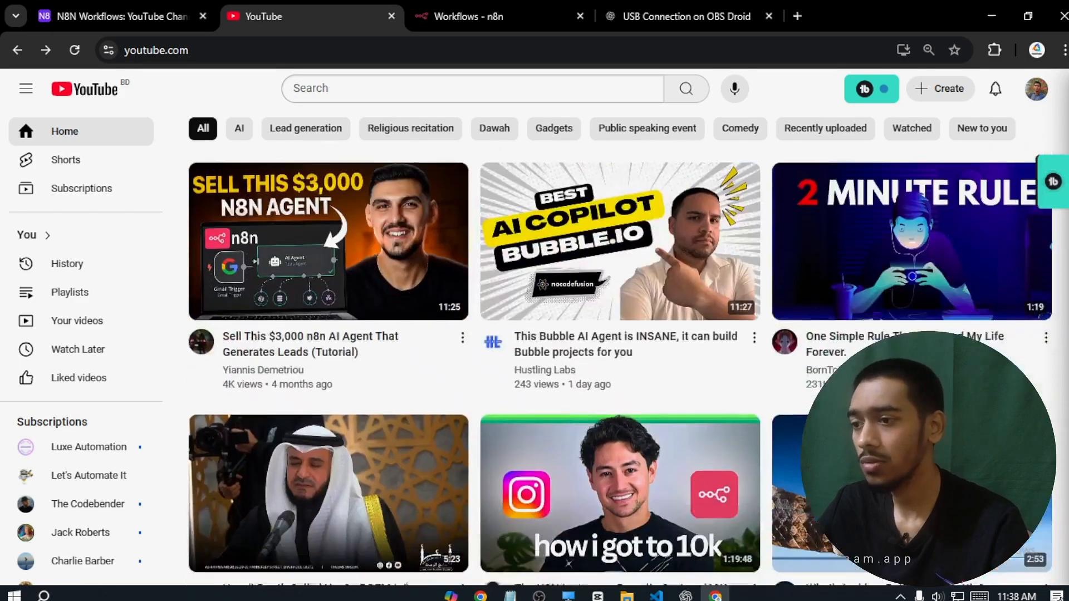
pyautogui.scroll(-2, 900, 306)
pyautogui.click(786, 255)
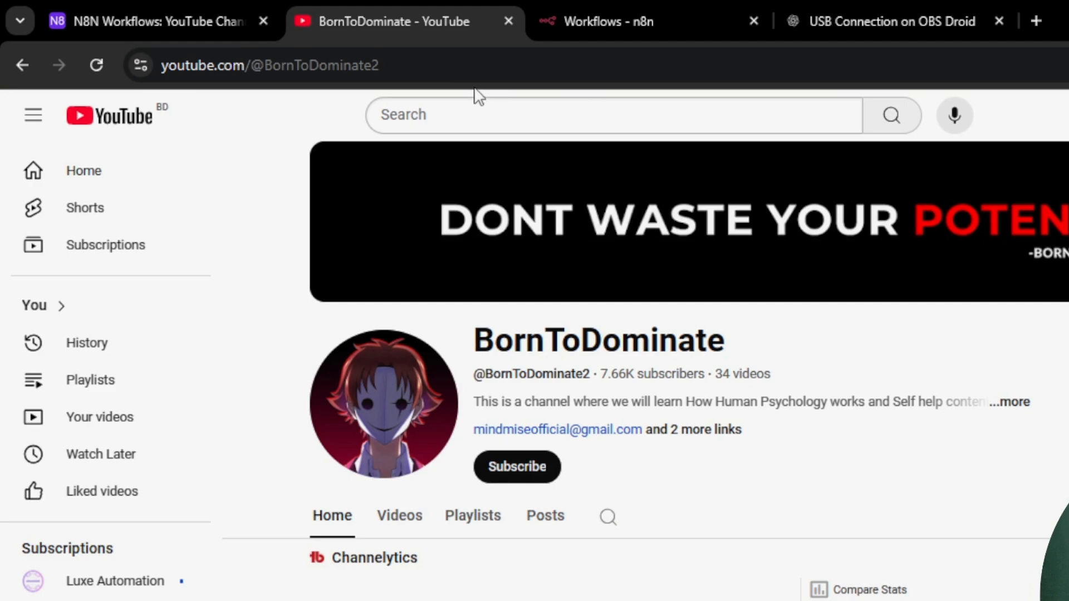
pyautogui.click(360, 57)
pyautogui.hotkey('ctrl', 'c')
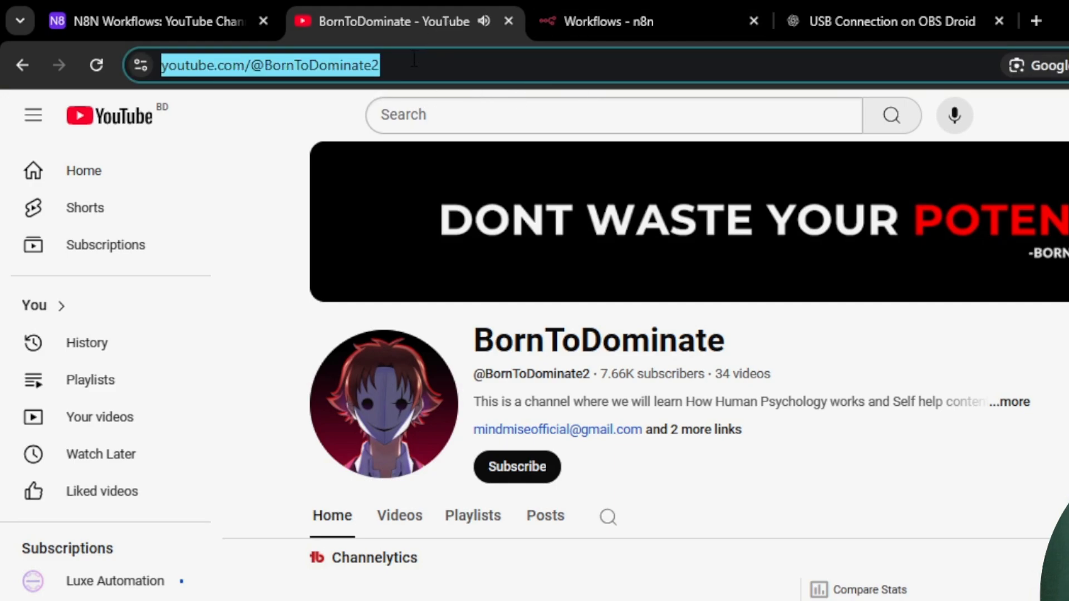
pyautogui.click(191, 13)
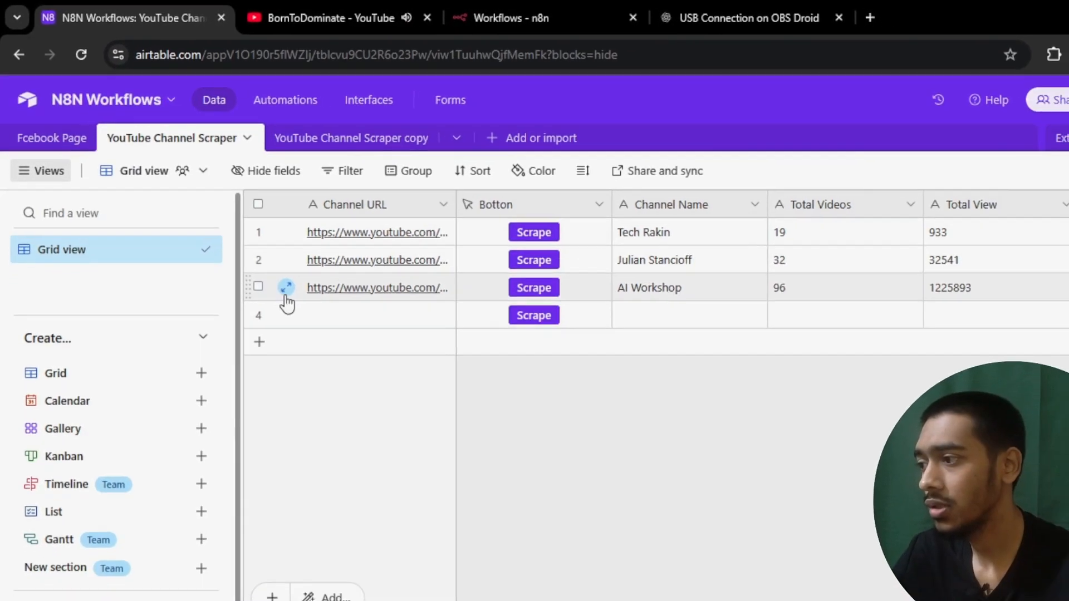
# - Paste the BornToDominate URL into row 4's Channel URL cell and run Scrape
pyautogui.doubleClick(368, 360)
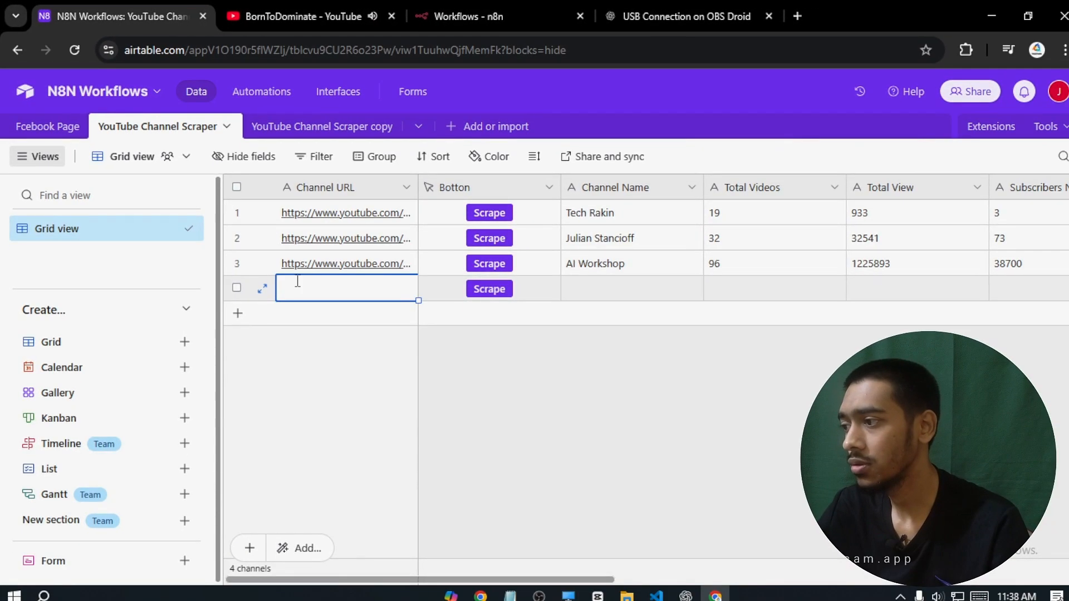
pyautogui.hotkey('ctrl', 'v')
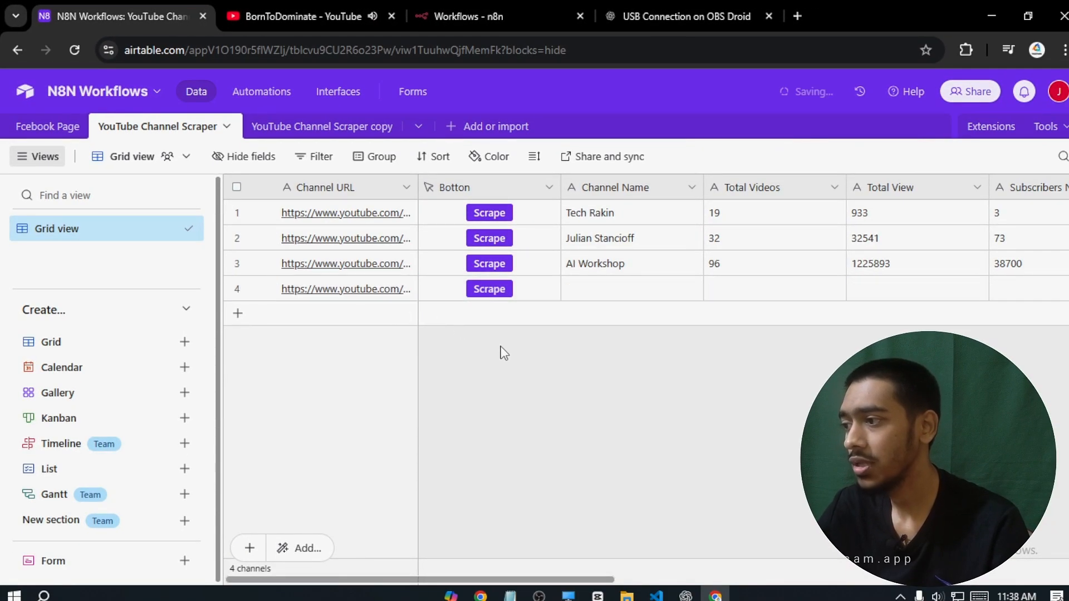
pyautogui.click(490, 290)
pyautogui.click(184, 6)
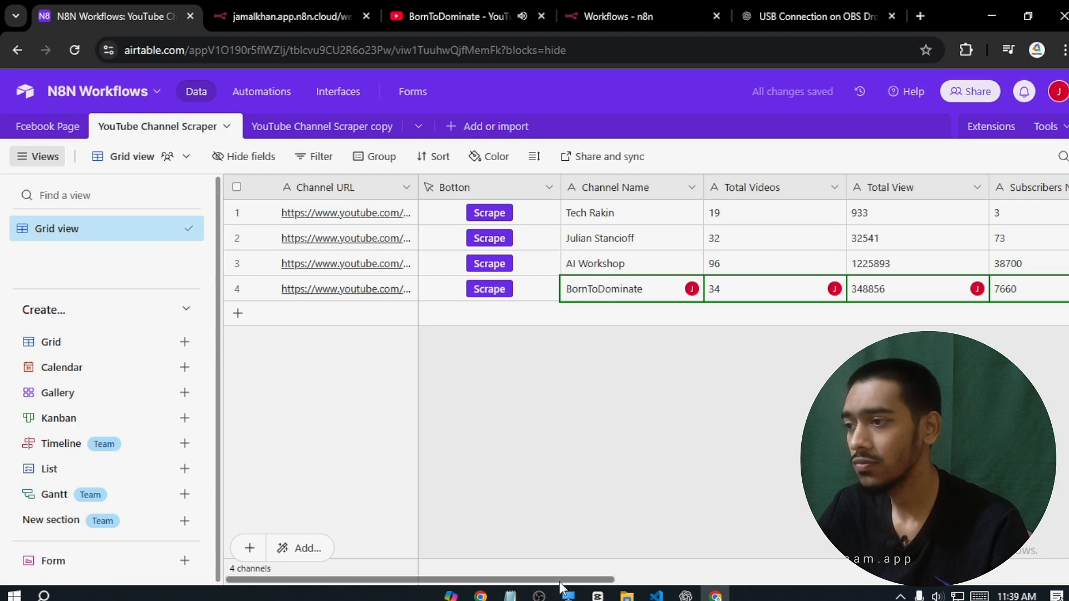
# - Check row 4's scraped views, subscribers, full Channel Bio and Channel Keywords
pyautogui.moveTo(559, 581); pyautogui.dragTo(625, 579)
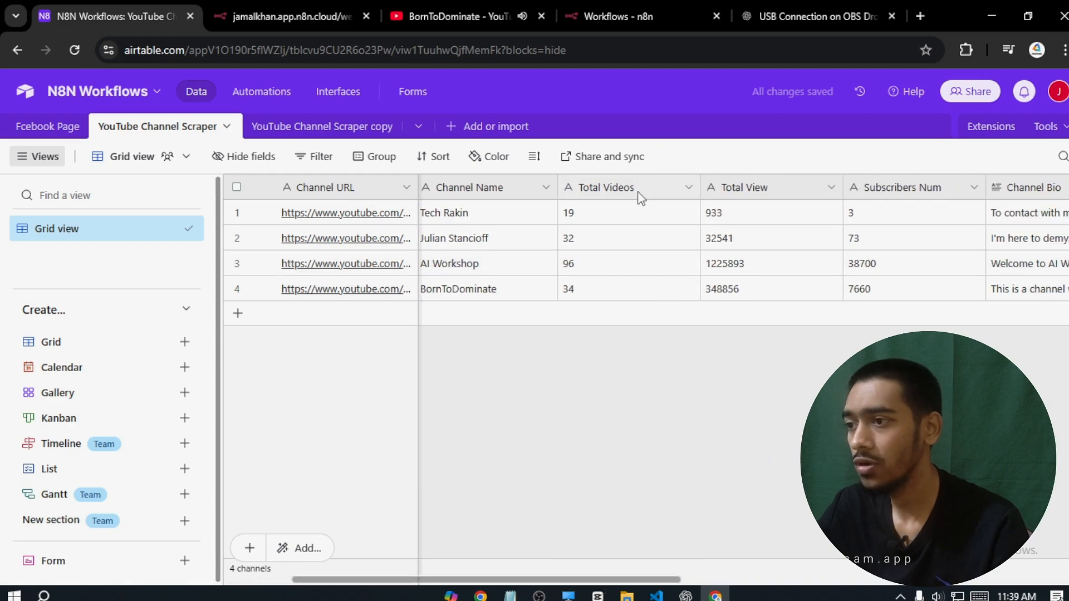
pyautogui.click(734, 192)
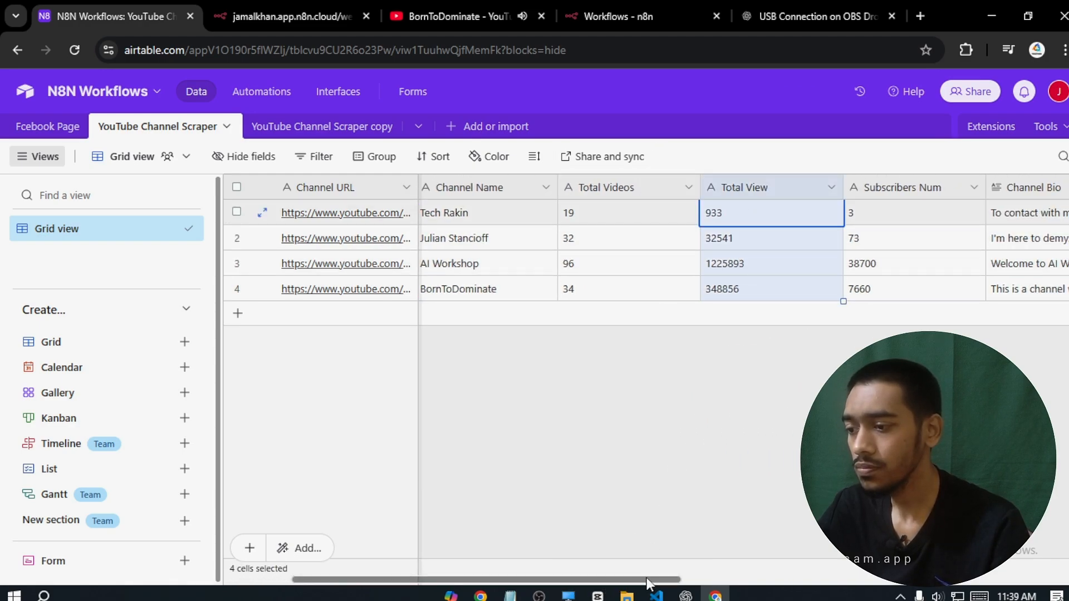
pyautogui.moveTo(647, 581); pyautogui.dragTo(780, 580)
pyautogui.click(645, 187)
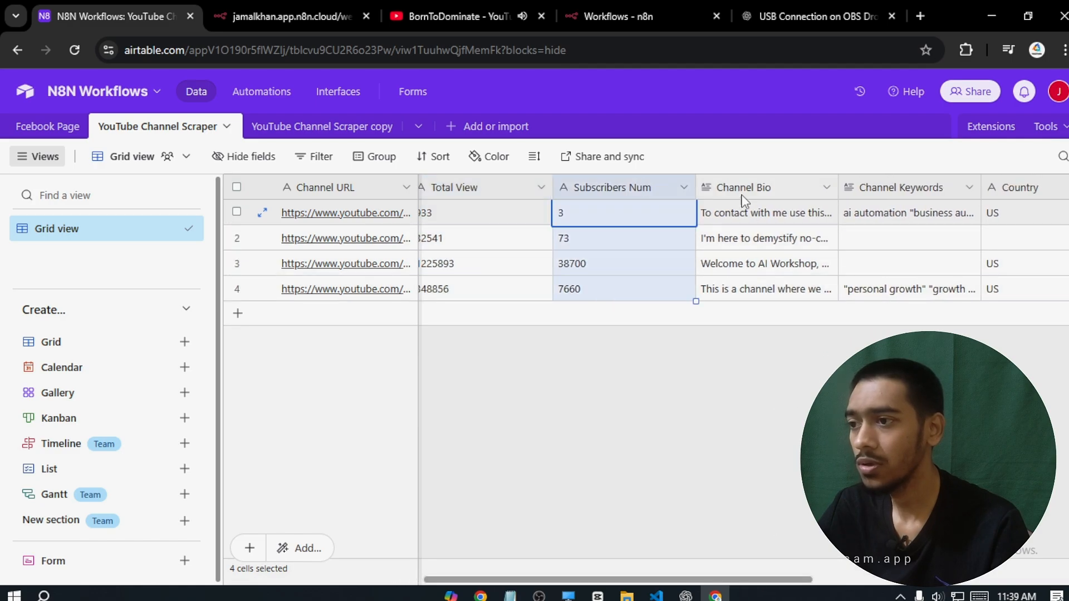
pyautogui.click(748, 187)
pyautogui.doubleClick(765, 287)
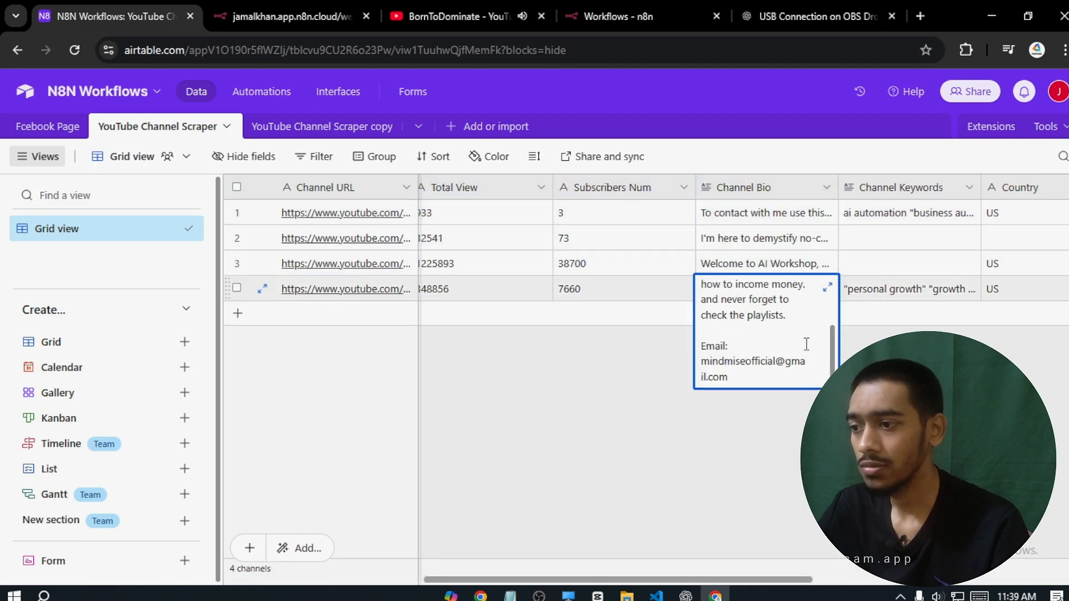
pyautogui.scroll(3, 834, 341)
pyautogui.scroll(-3, 834, 342)
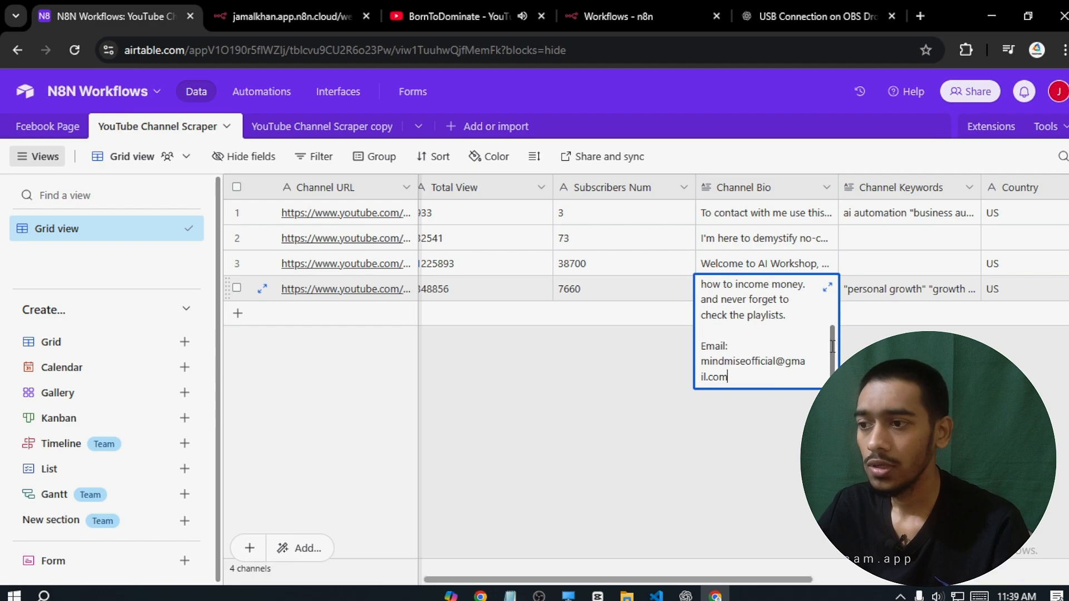
pyautogui.click(716, 508)
pyautogui.moveTo(708, 580); pyautogui.dragTo(790, 580)
pyautogui.doubleClick(724, 289)
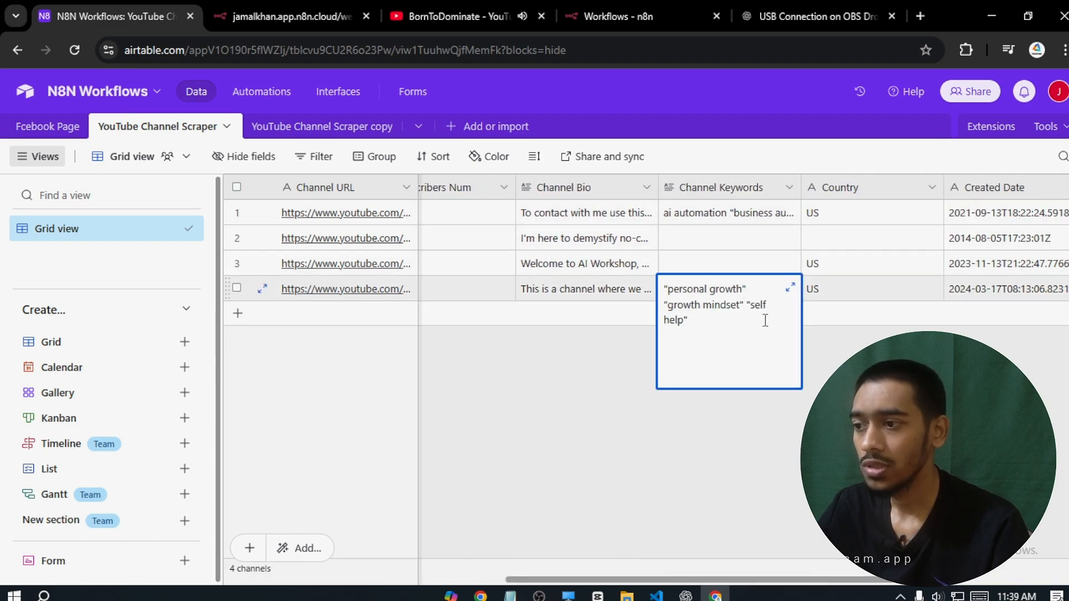
pyautogui.click(862, 341)
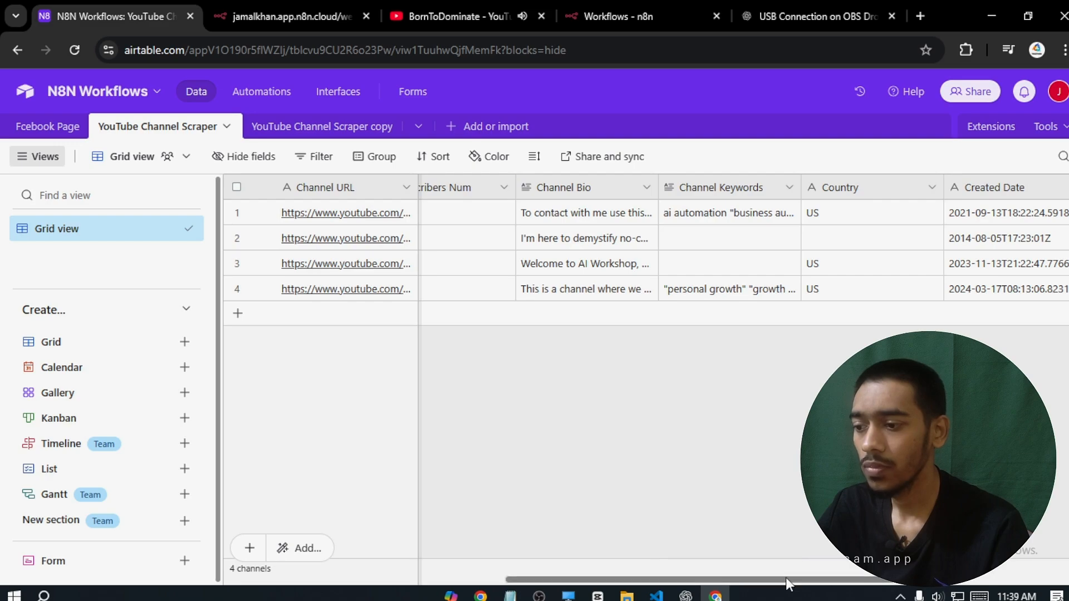
# - Verify row 4's profile and banner image links by viewing each in a new tab
pyautogui.moveTo(787, 582); pyautogui.dragTo(929, 583)
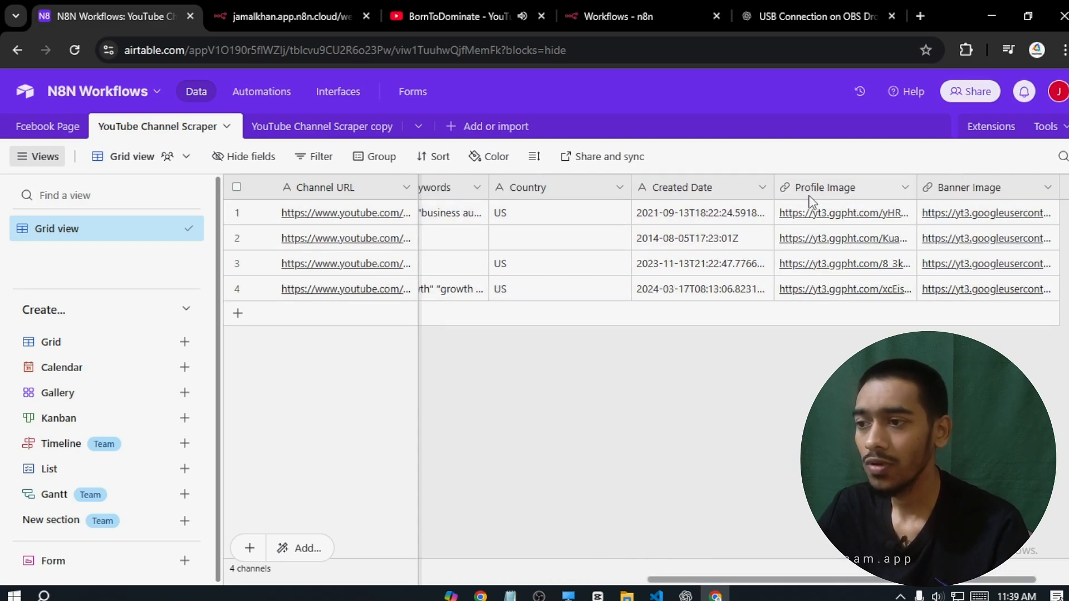
pyautogui.moveTo(822, 580); pyautogui.dragTo(889, 582)
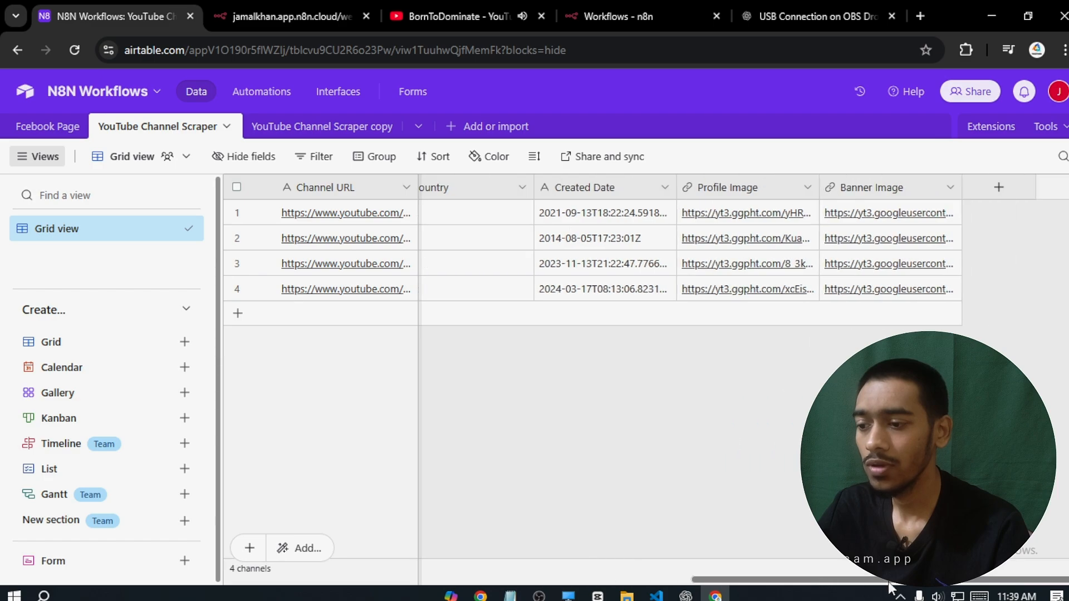
pyautogui.click(771, 294)
pyautogui.click(163, 6)
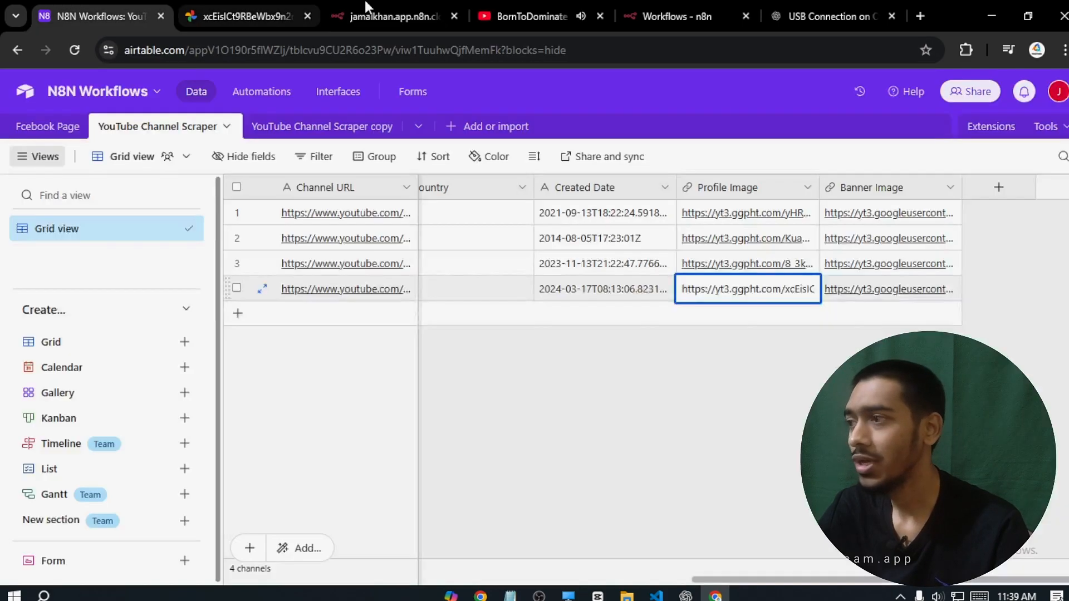
pyautogui.click(876, 299)
pyautogui.click(876, 295)
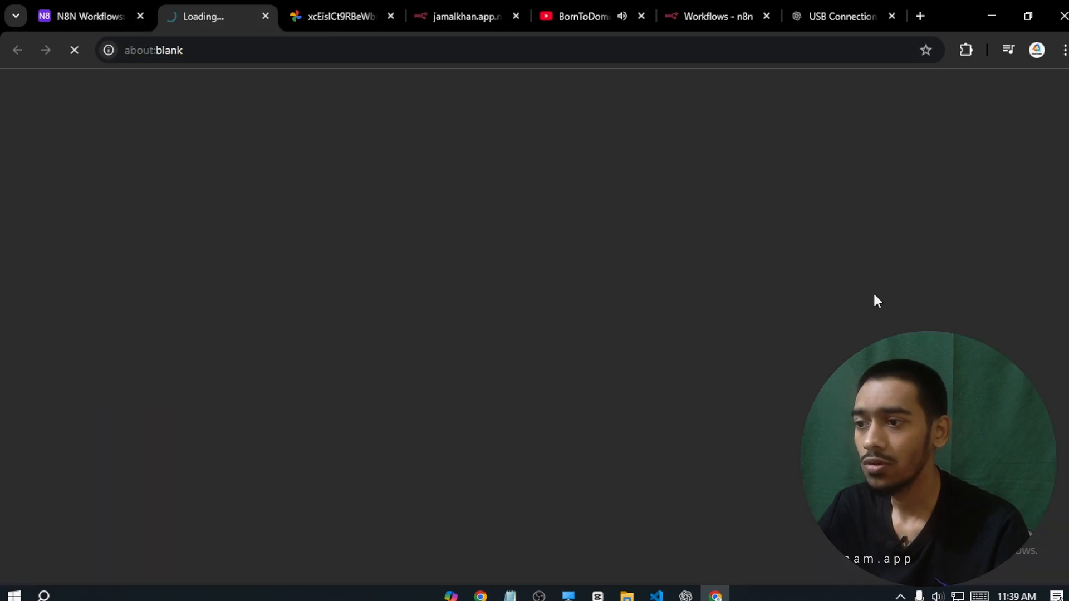
pyautogui.click(266, 16)
pyautogui.click(265, 16)
pyautogui.click(771, 579)
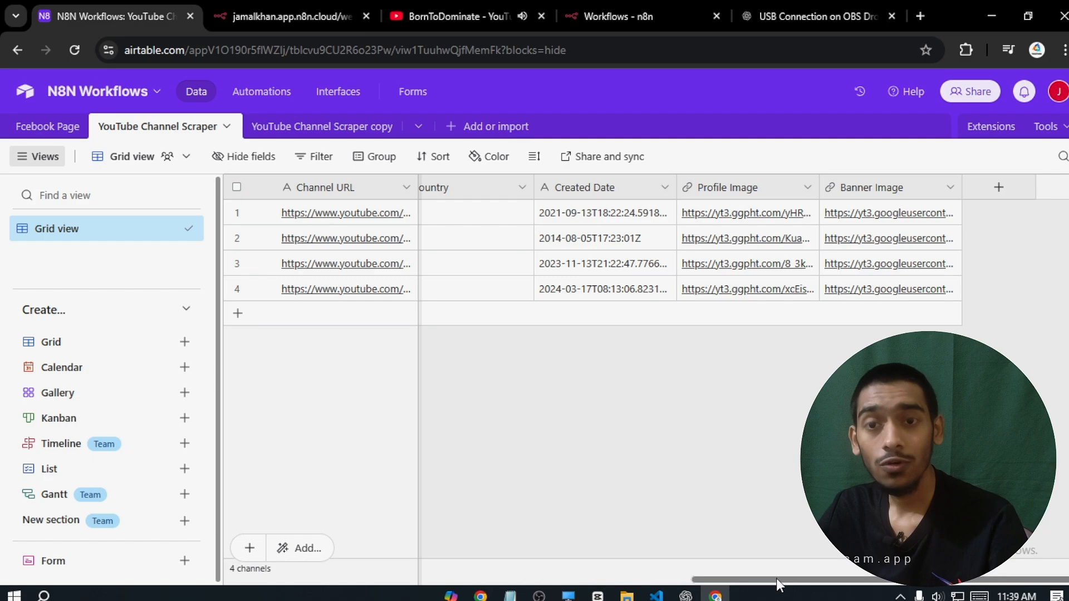
# - Scroll across the copy copy table's columns and add one blank record
pyautogui.moveTo(776, 579); pyautogui.dragTo(421, 543)
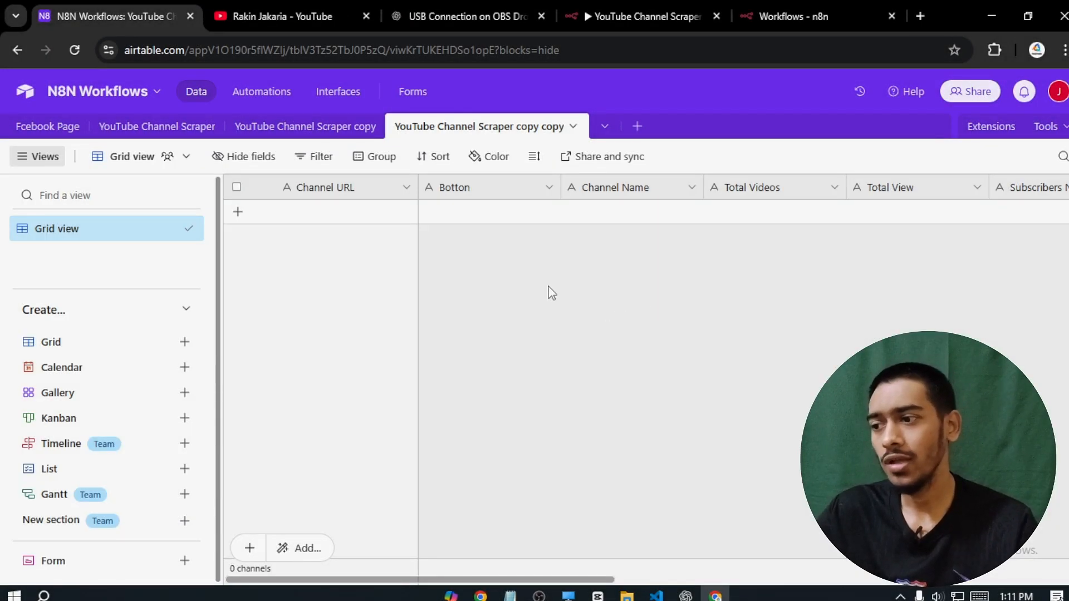
pyautogui.moveTo(446, 581); pyautogui.dragTo(369, 565)
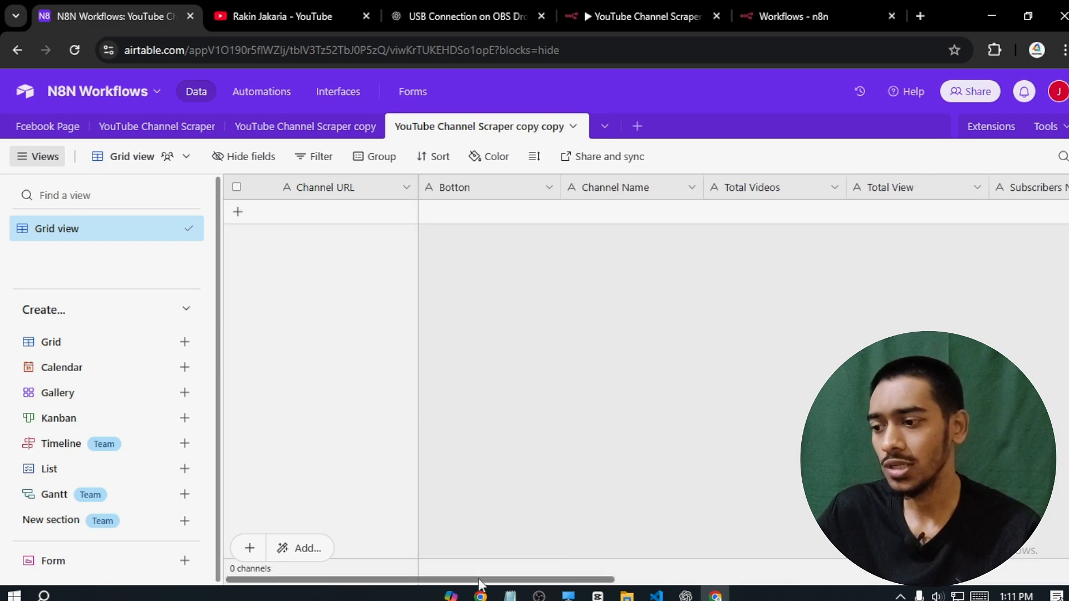
pyautogui.moveTo(479, 584); pyautogui.dragTo(950, 573)
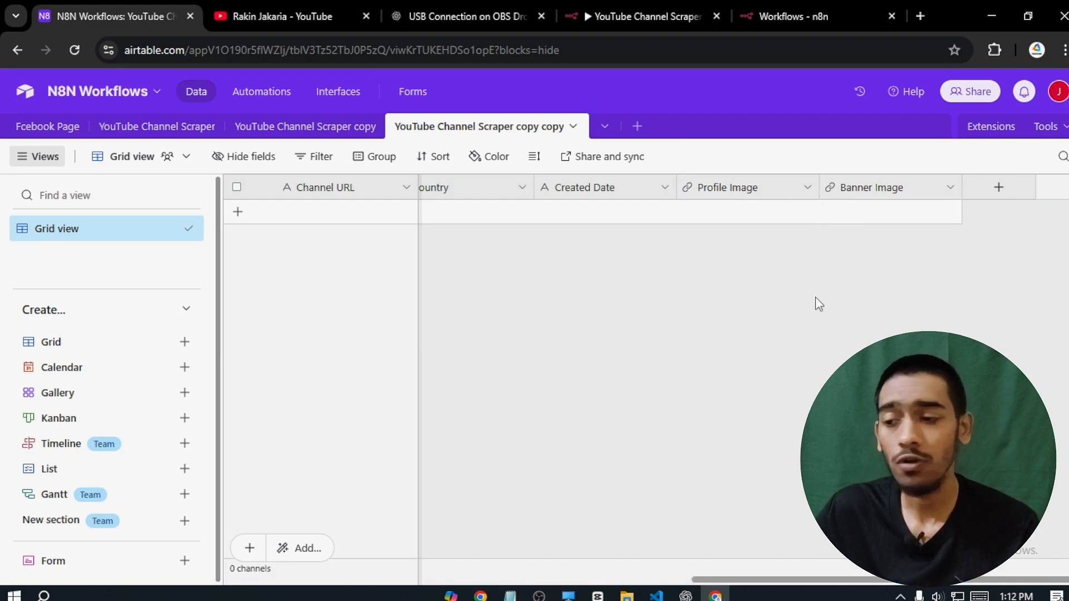
pyautogui.moveTo(756, 577); pyautogui.dragTo(286, 556)
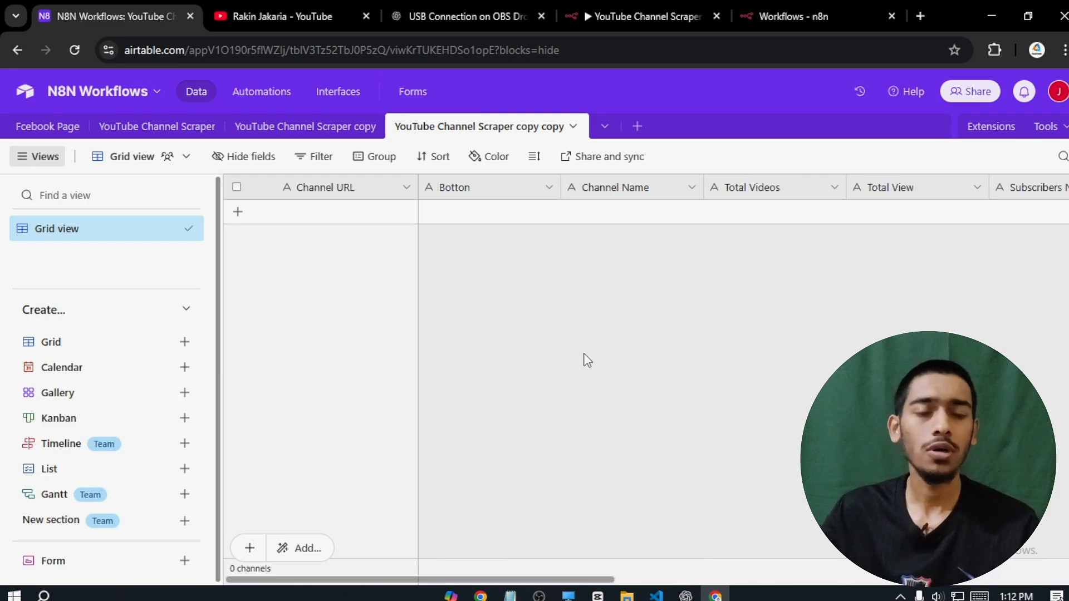
pyautogui.click(365, 220)
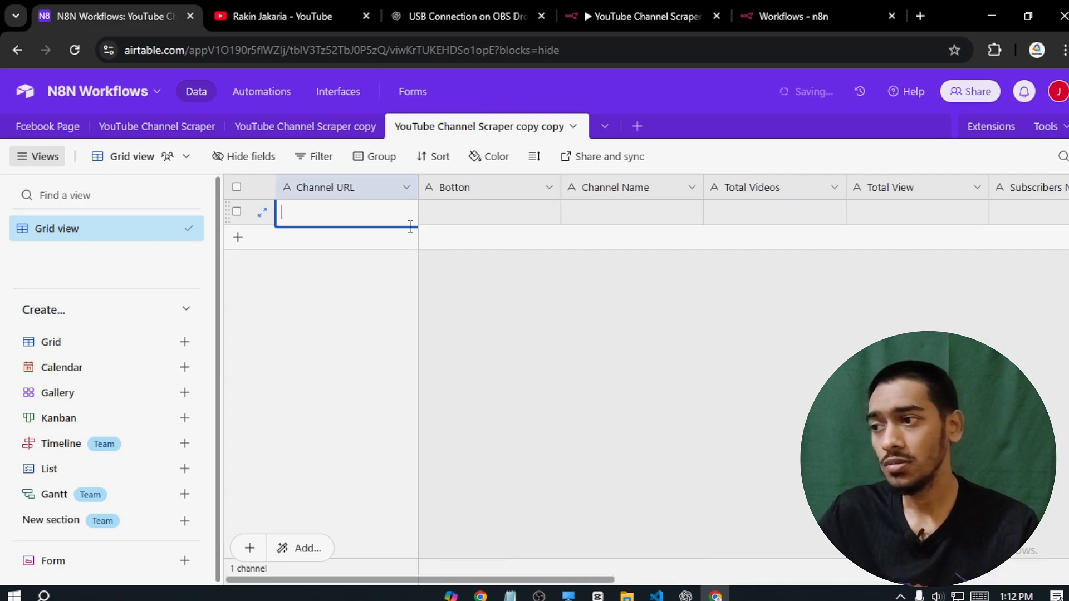
pyautogui.click(583, 298)
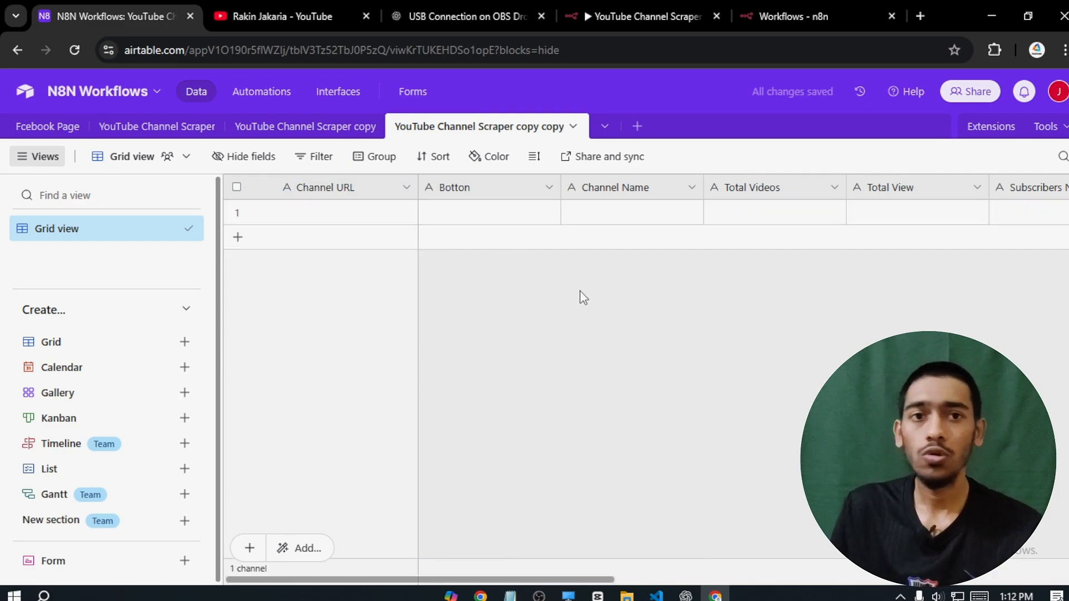
pyautogui.click(818, 11)
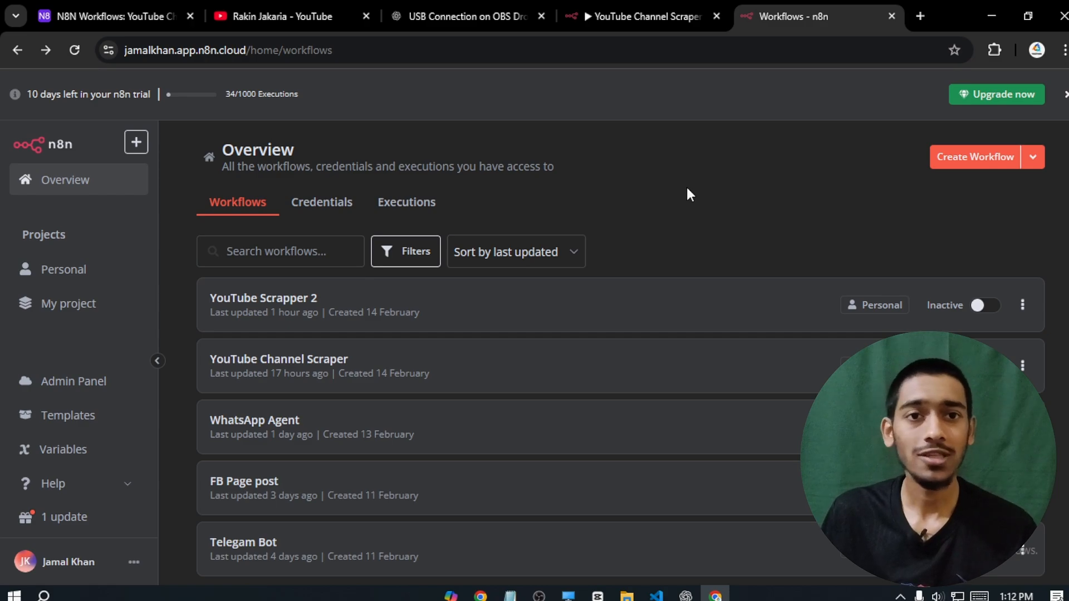
# - Create a new empty workflow, My workflow, from the n8n Overview page
pyautogui.click(95, 3)
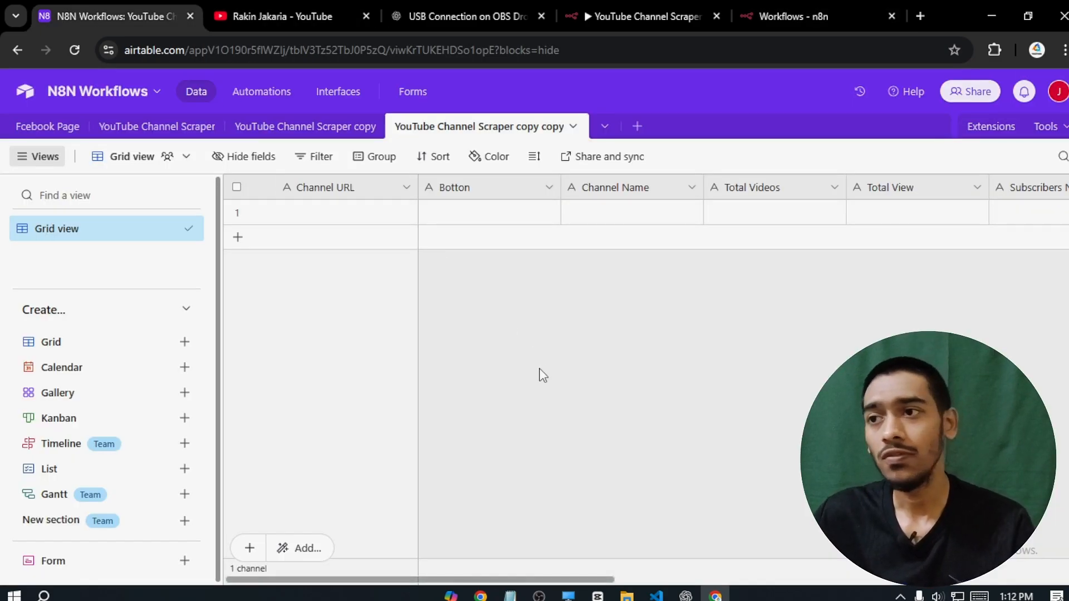
pyautogui.click(780, 5)
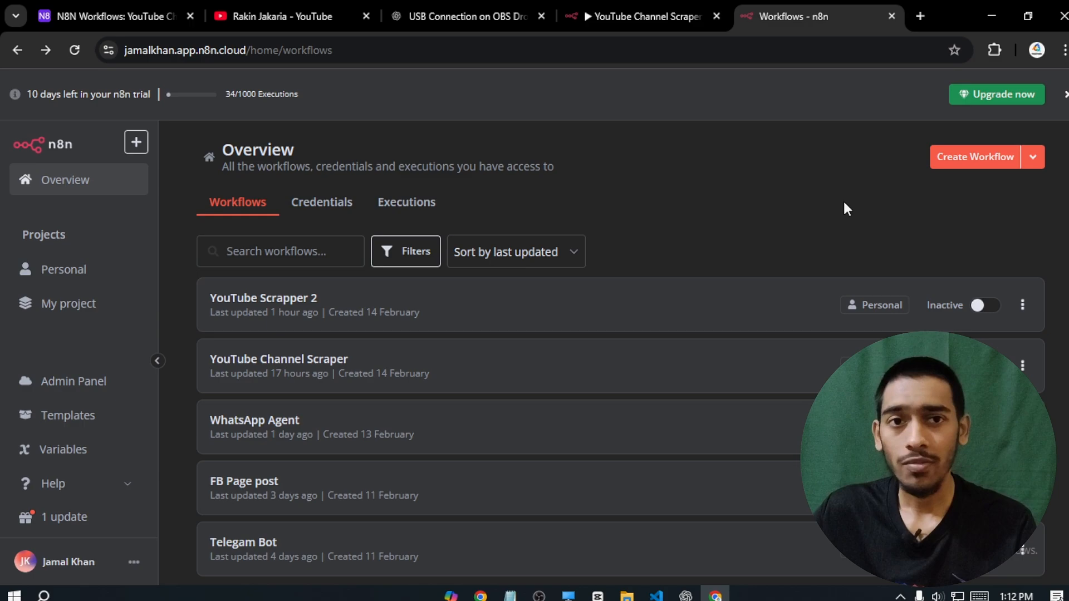
pyautogui.click(950, 168)
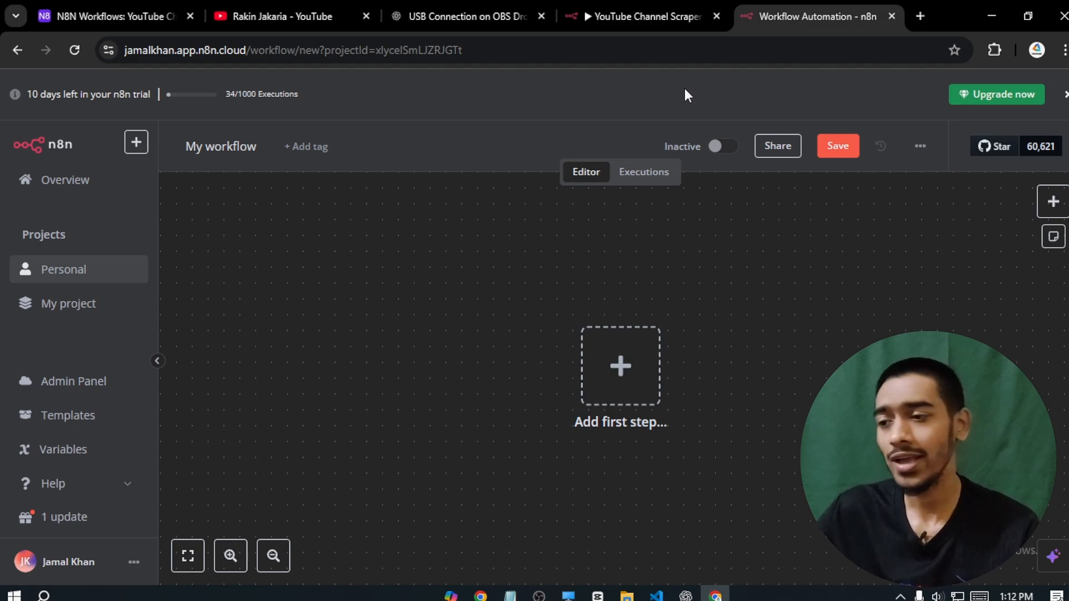
# - Add a Webhook trigger as the first step and copy its test URL
pyautogui.moveTo(754, 303); pyautogui.dragTo(722, 270)
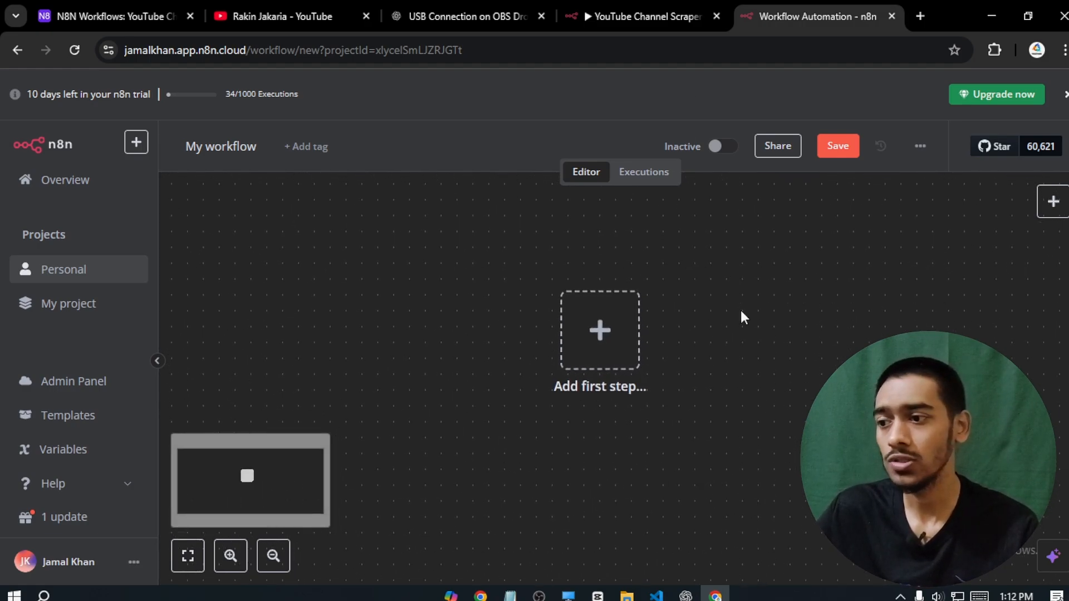
pyautogui.click(608, 330)
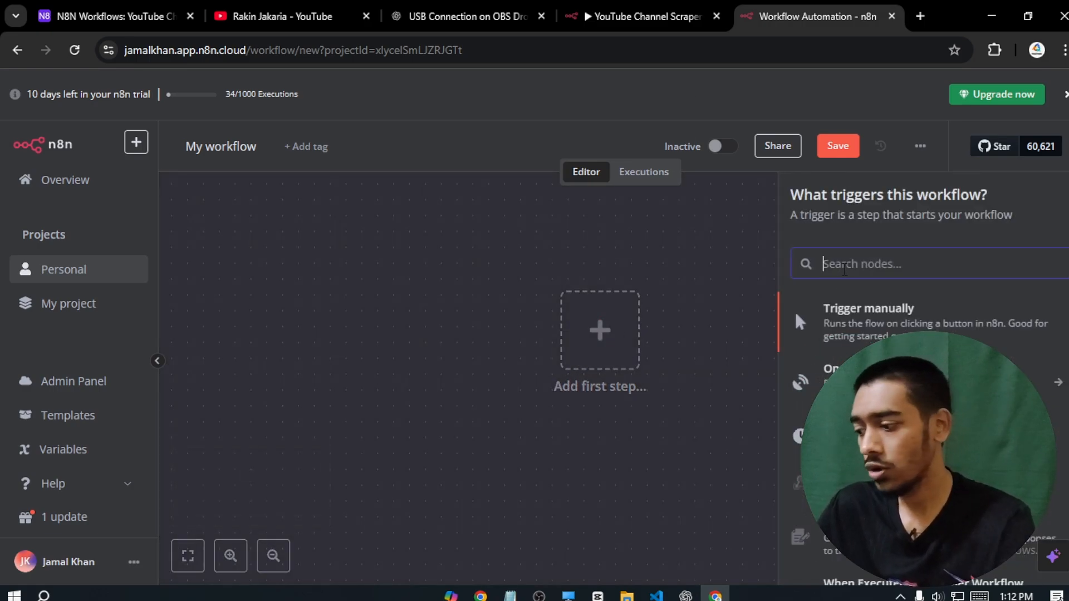
pyautogui.write('web')
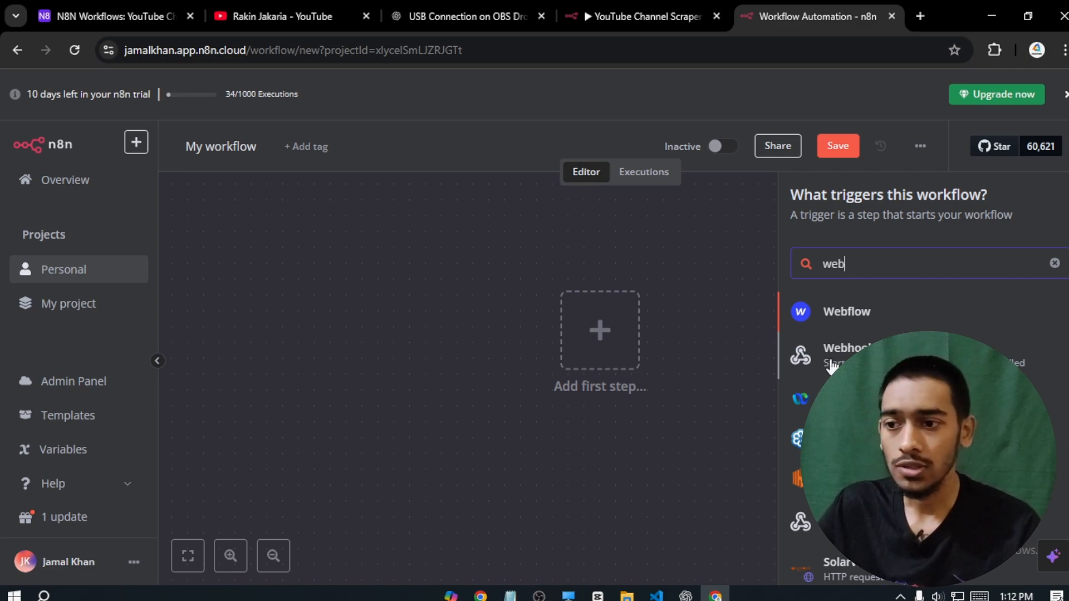
pyautogui.click(835, 353)
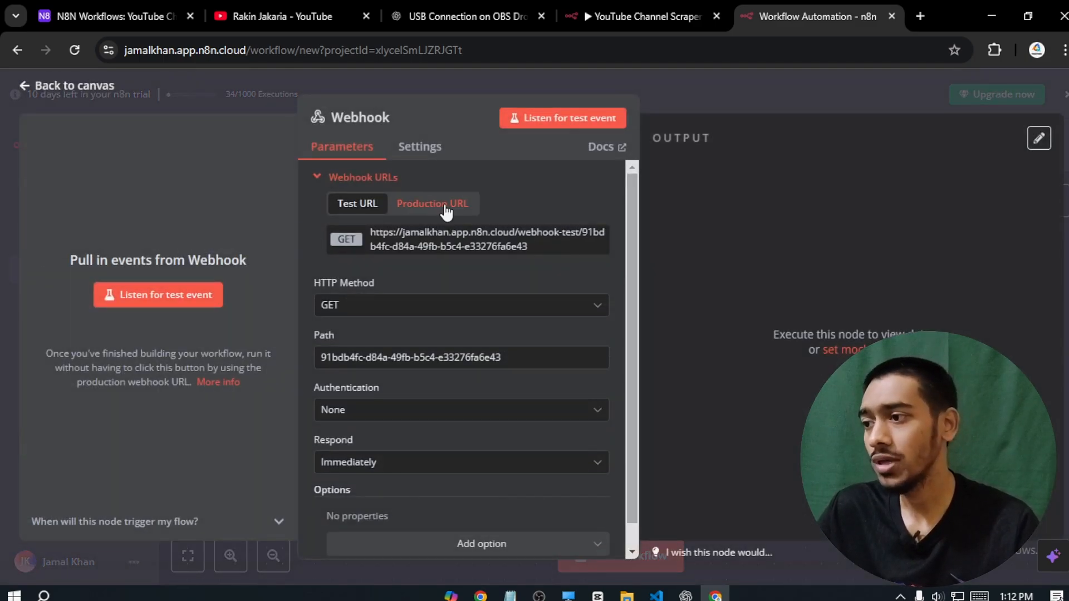
pyautogui.click(535, 240)
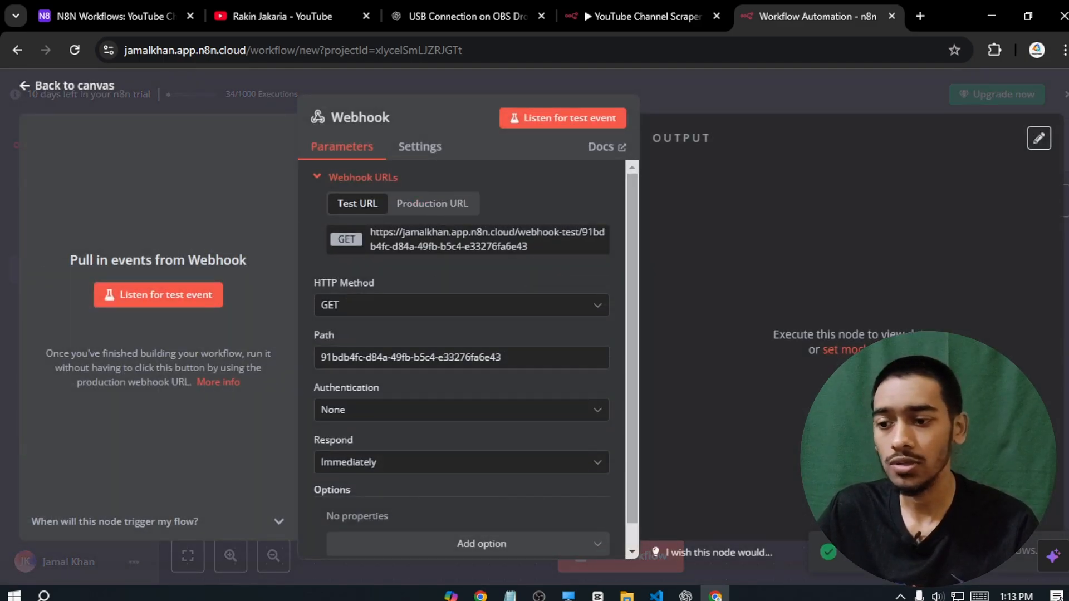
pyautogui.click(139, 16)
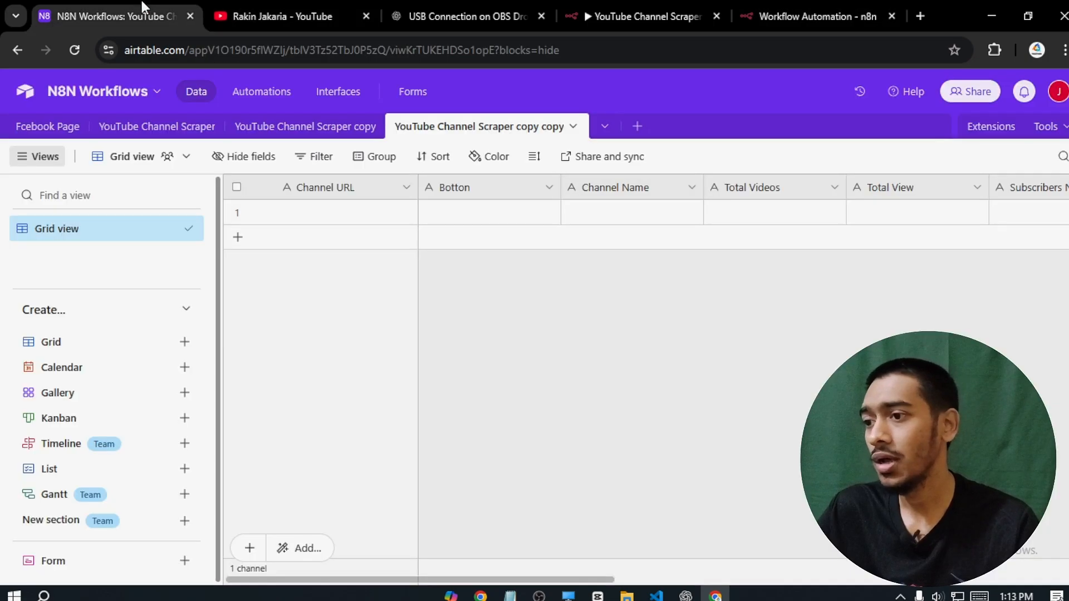
# - Change the Botton field's type to Button
pyautogui.rightClick(470, 190)
pyautogui.click(465, 223)
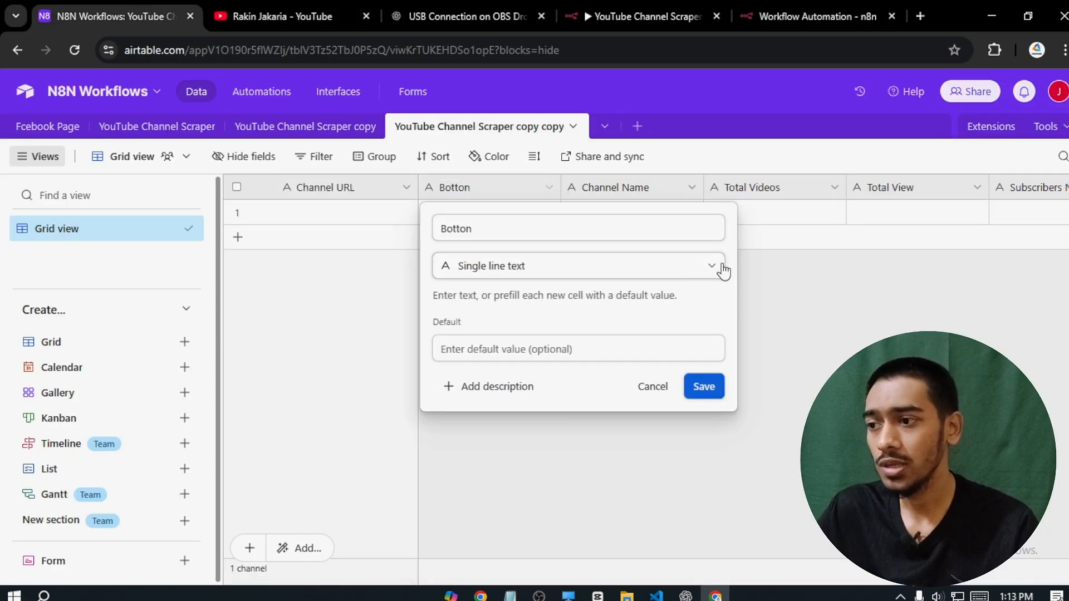
pyautogui.click(709, 268)
pyautogui.moveTo(719, 307); pyautogui.dragTo(717, 384)
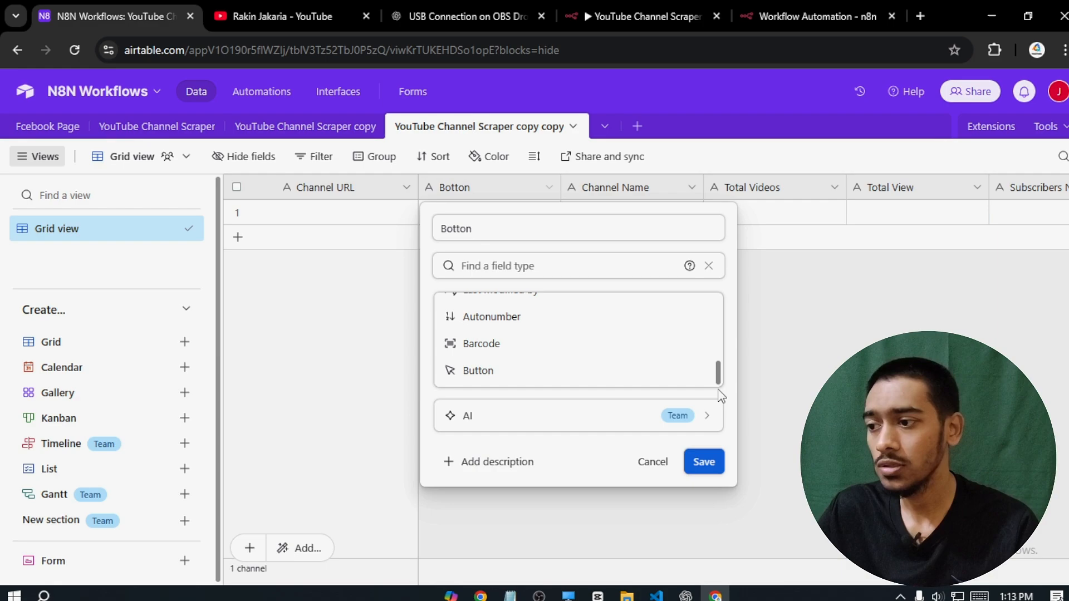
pyautogui.click(506, 372)
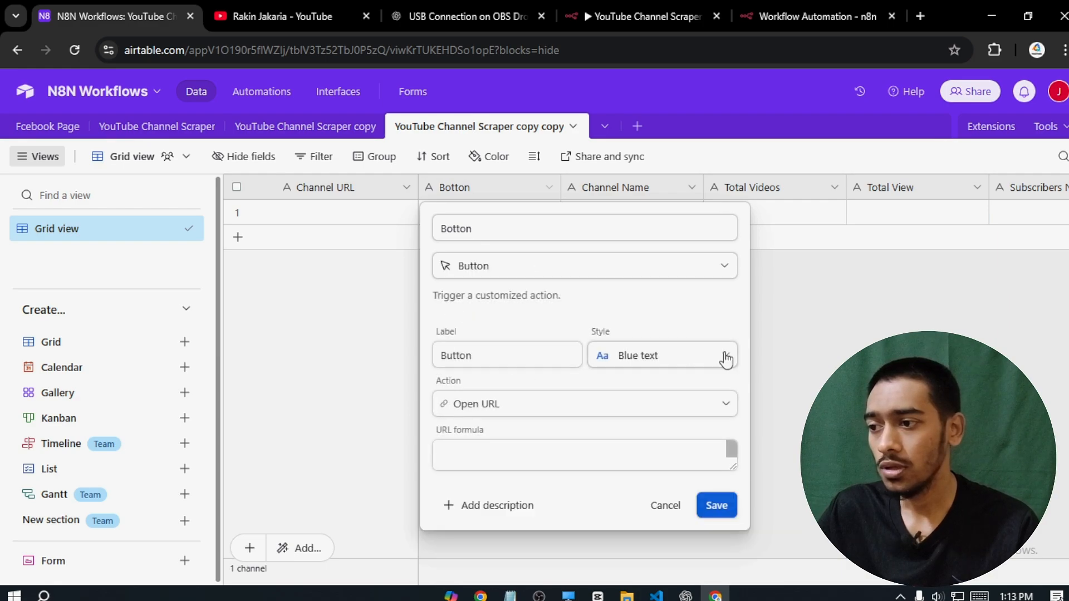
# - Set the button URL to the webhook URL & "?id=" & RECORD_ID(), label Scrape, solid purple, and save
pyautogui.click(487, 448)
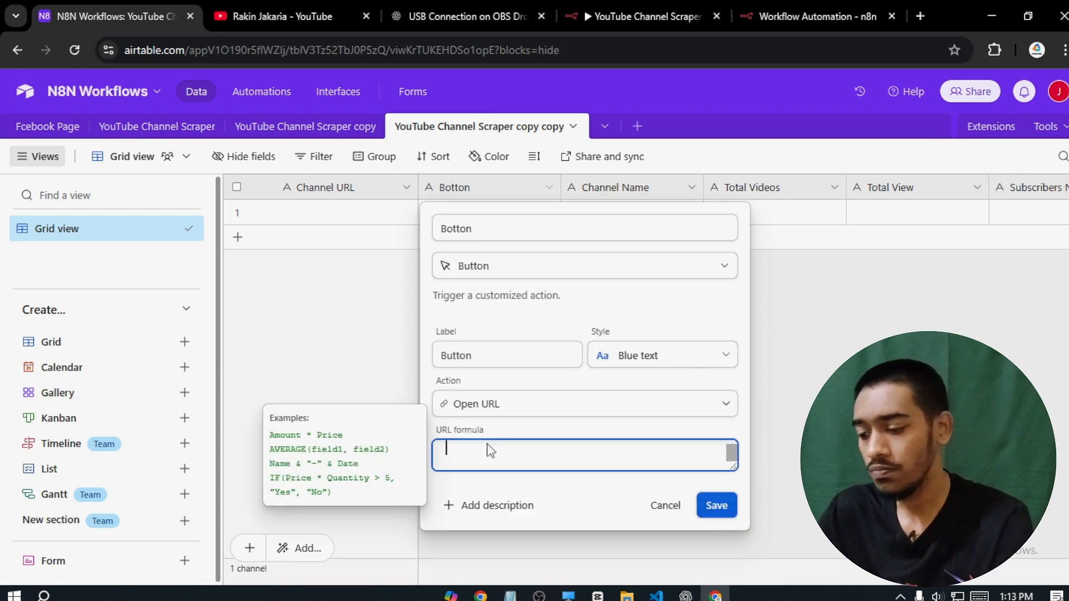
pyautogui.write('"')
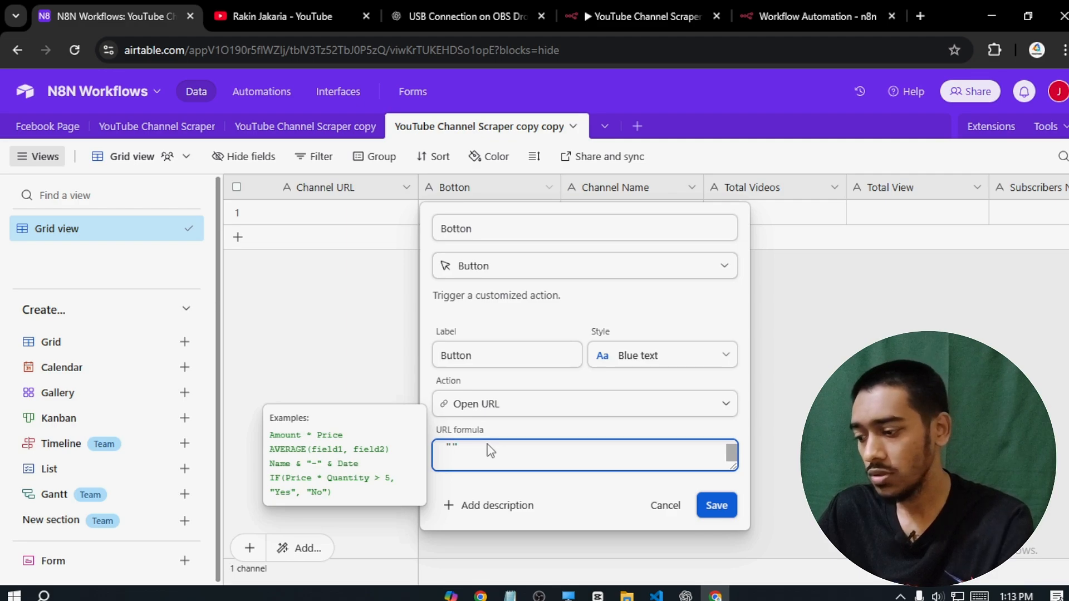
pyautogui.write('?id')
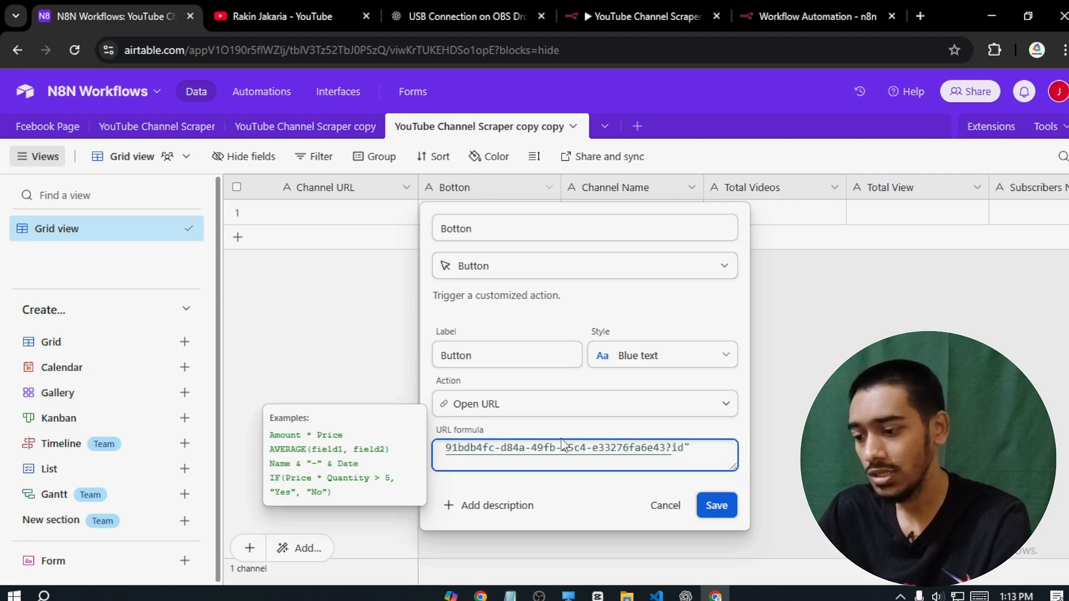
pyautogui.write('=')
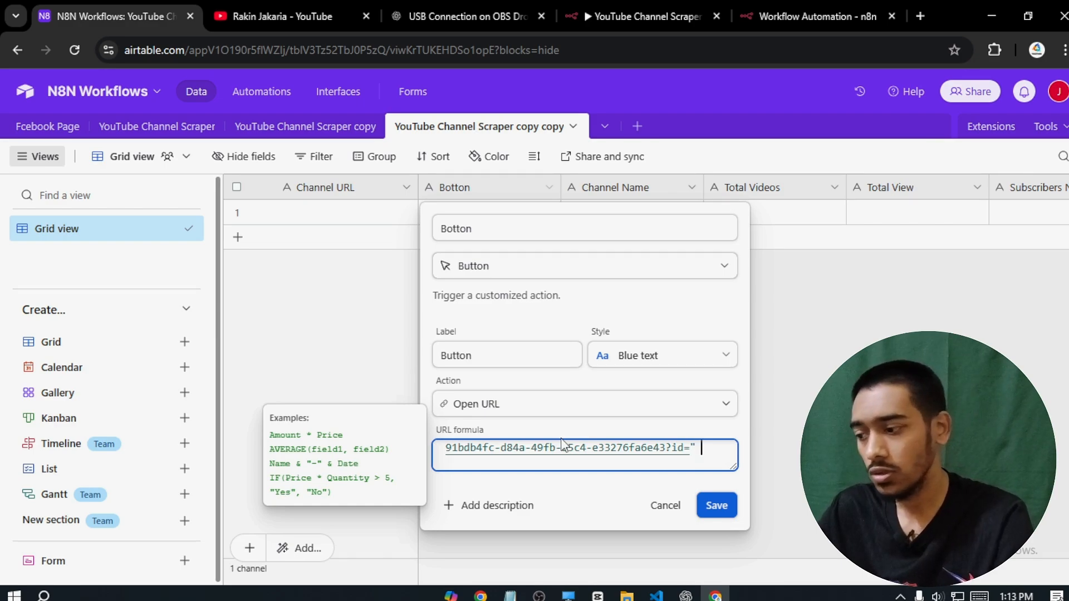
pyautogui.write(' & re')
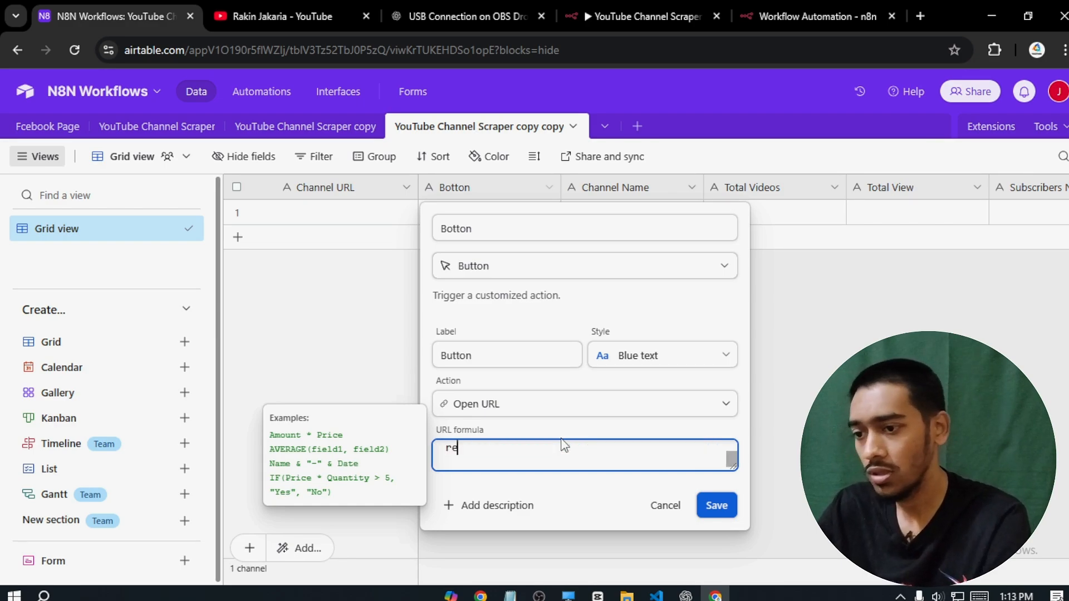
pyautogui.click(504, 520)
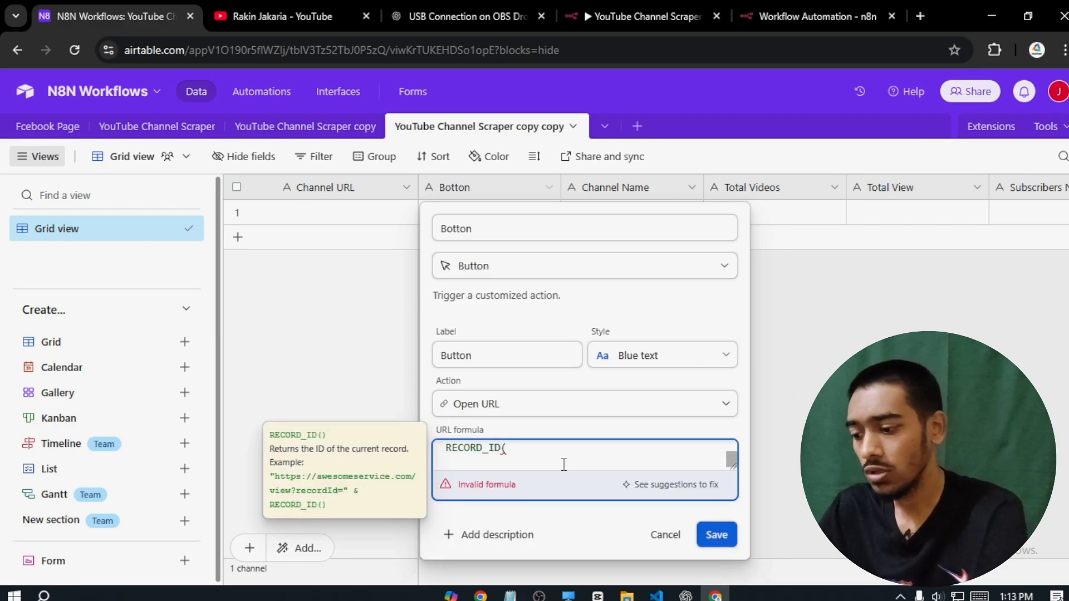
pyautogui.doubleClick(518, 355)
pyautogui.write('Scrape')
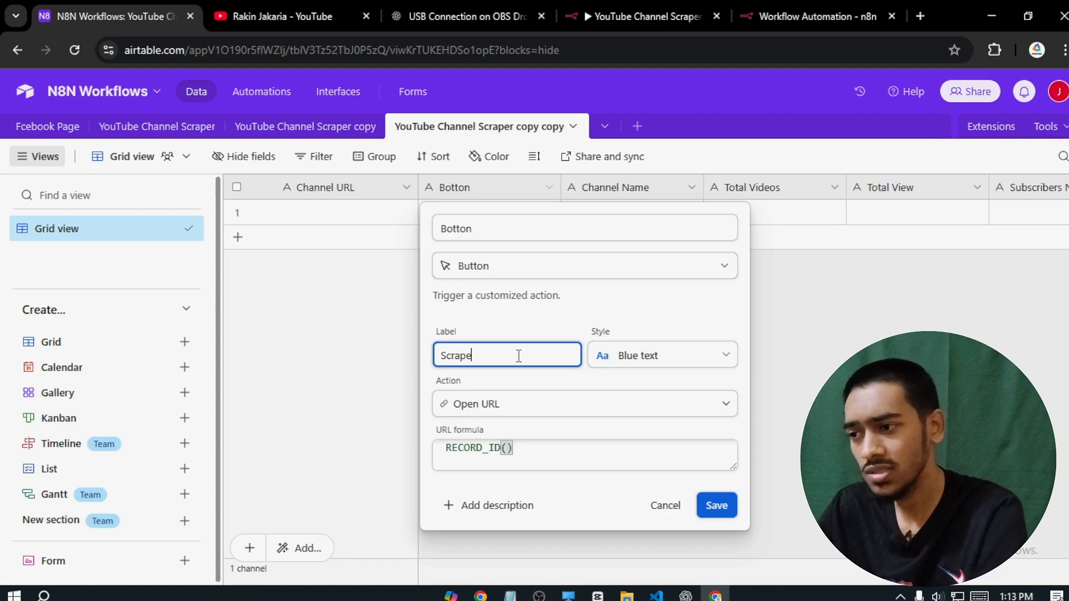
pyautogui.click(624, 358)
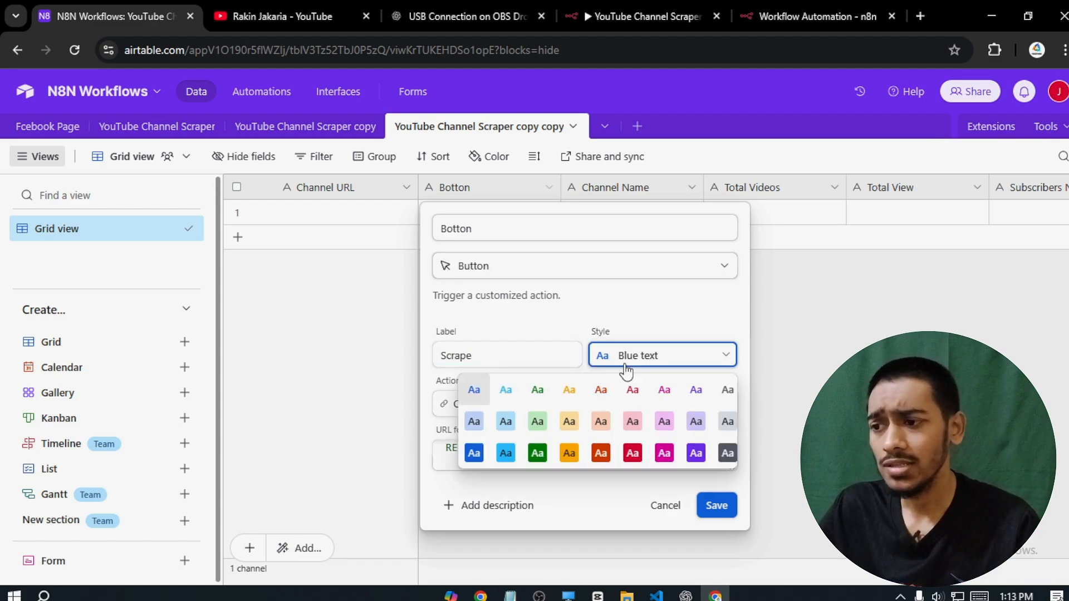
pyautogui.click(696, 452)
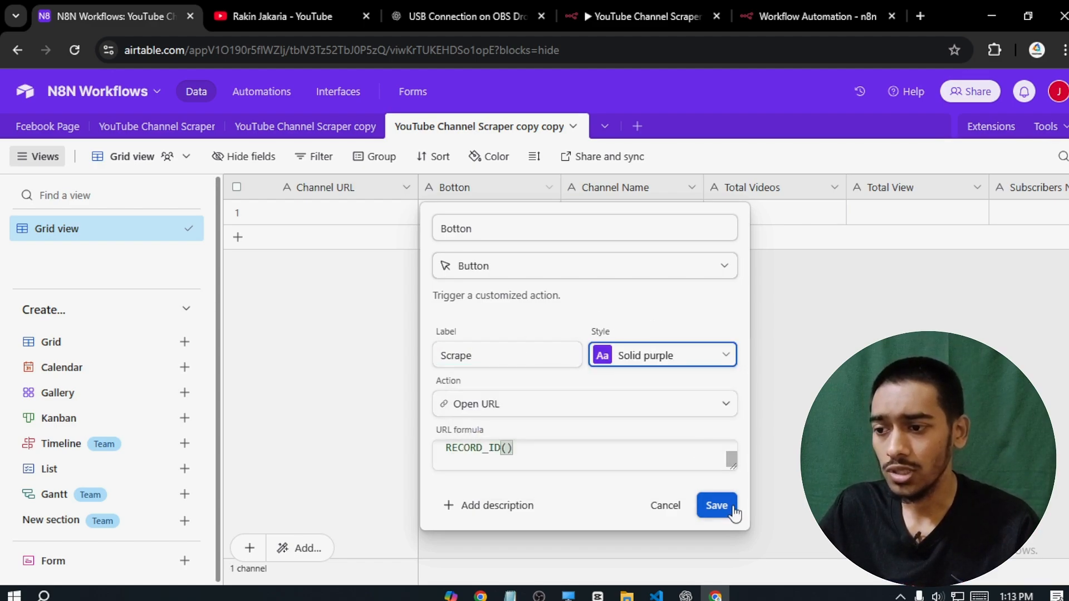
pyautogui.click(717, 505)
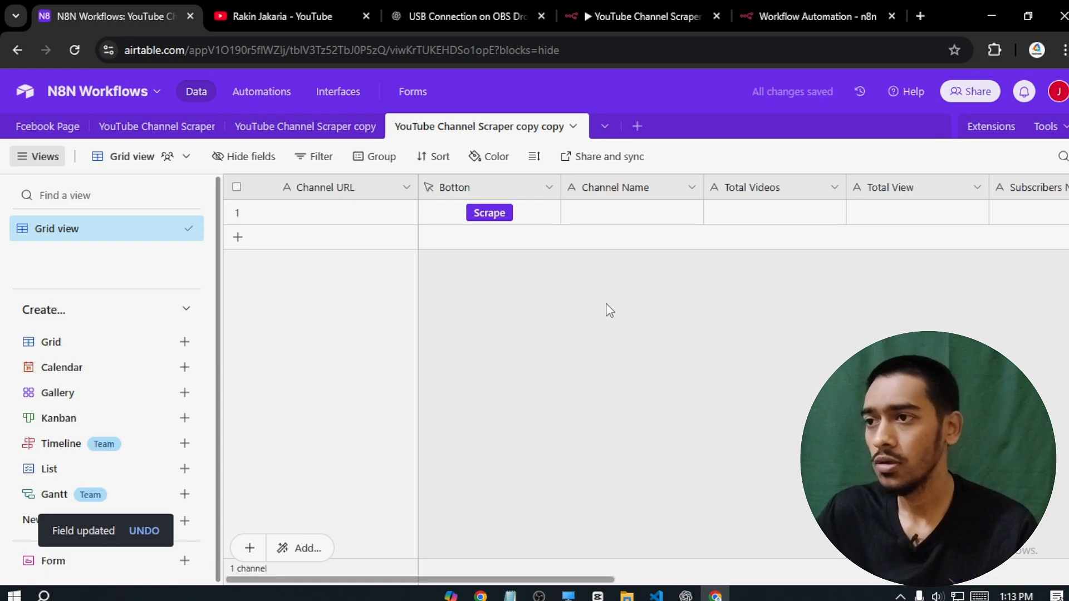
# - Listen for a test event, fire it with row 1's Scrape button, and inspect the received id
pyautogui.click(862, 9)
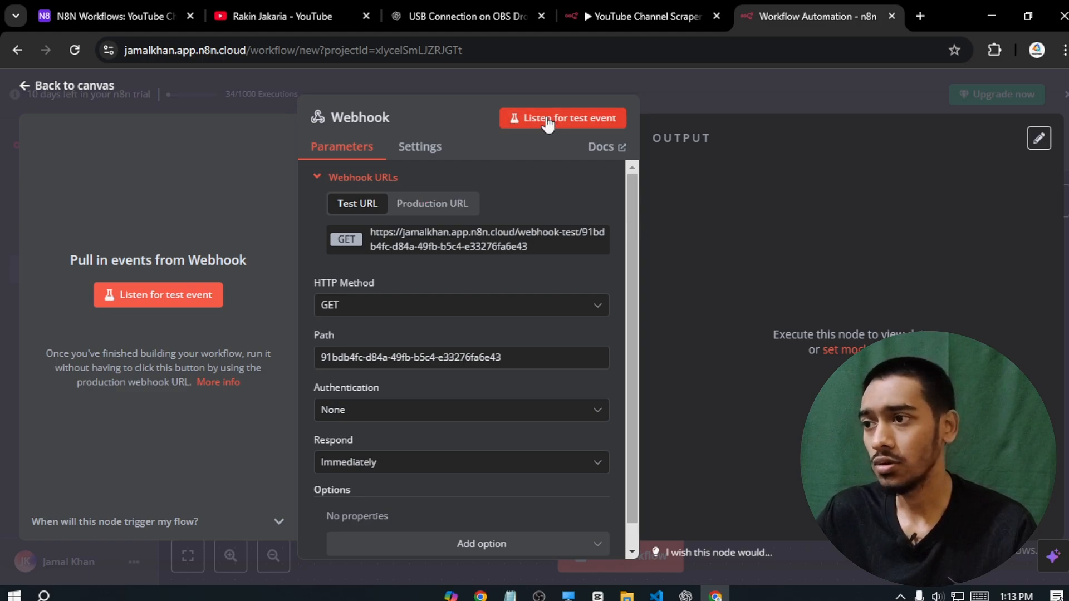
pyautogui.click(587, 133)
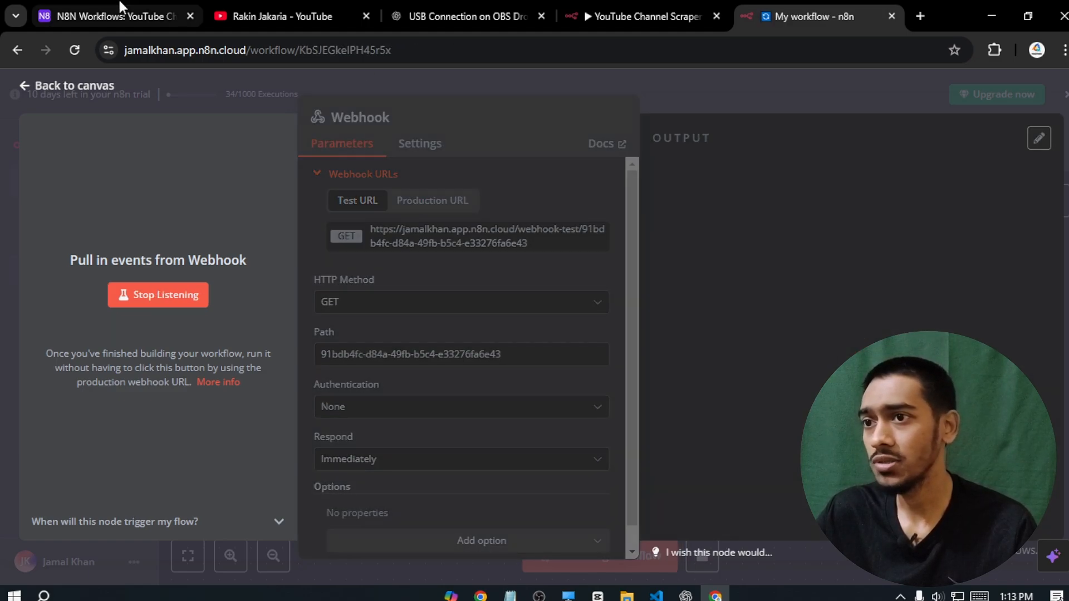
pyautogui.click(125, 3)
pyautogui.click(488, 214)
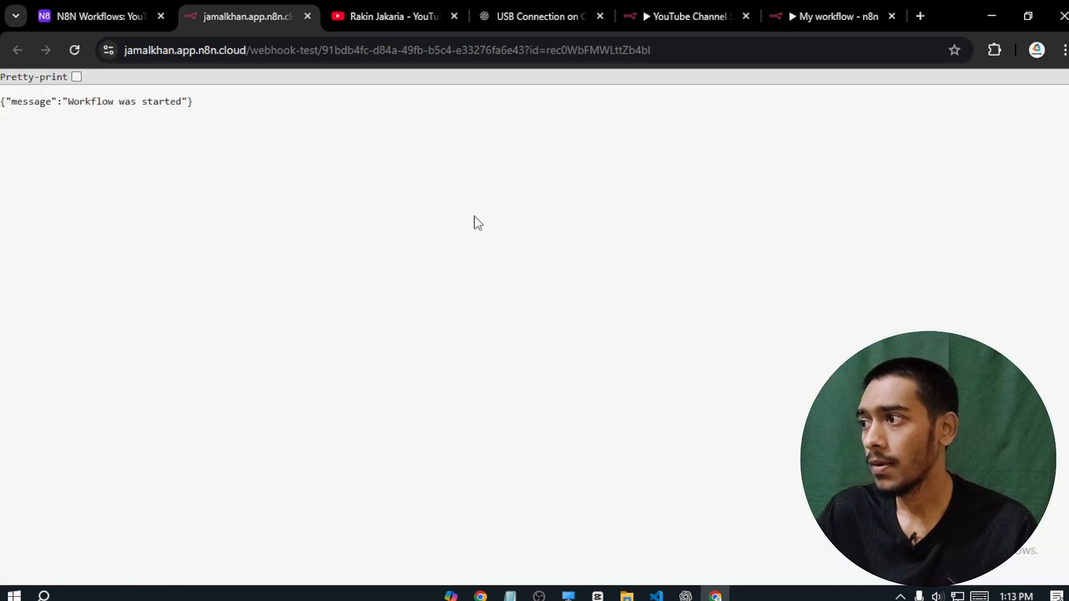
pyautogui.moveTo(195, 103); pyautogui.dragTo(53, 117)
pyautogui.click(843, 16)
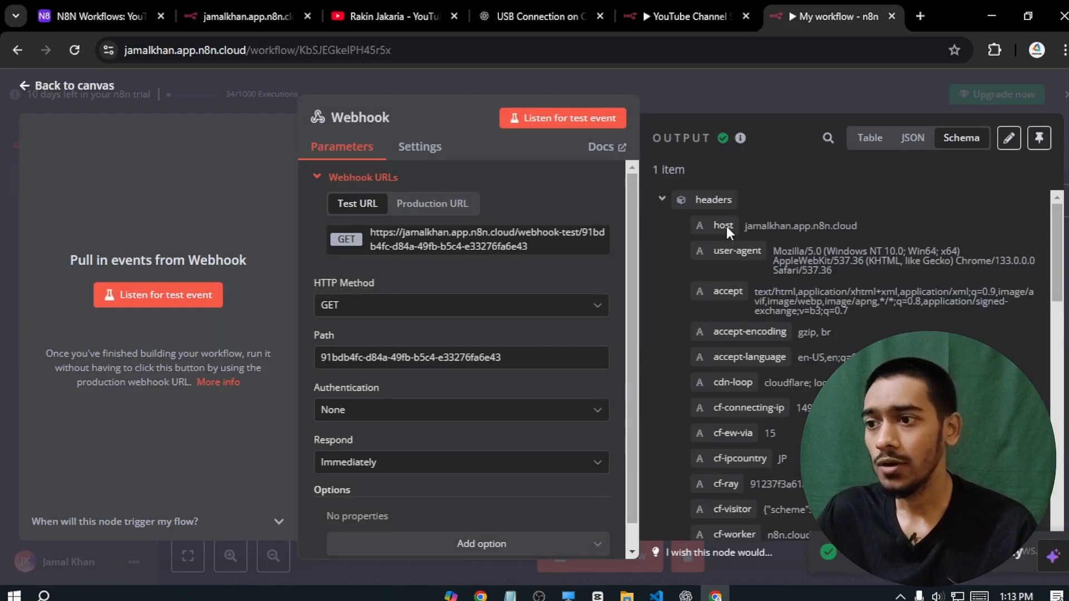
pyautogui.moveTo(1062, 229); pyautogui.dragTo(1062, 452)
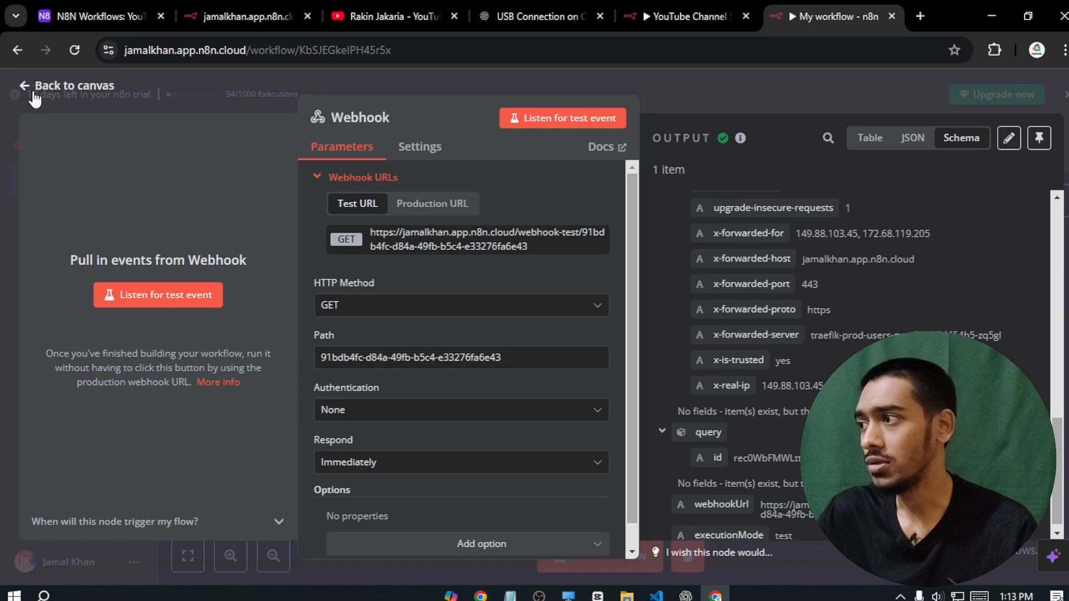
pyautogui.click(35, 89)
pyautogui.moveTo(692, 443); pyautogui.dragTo(486, 415)
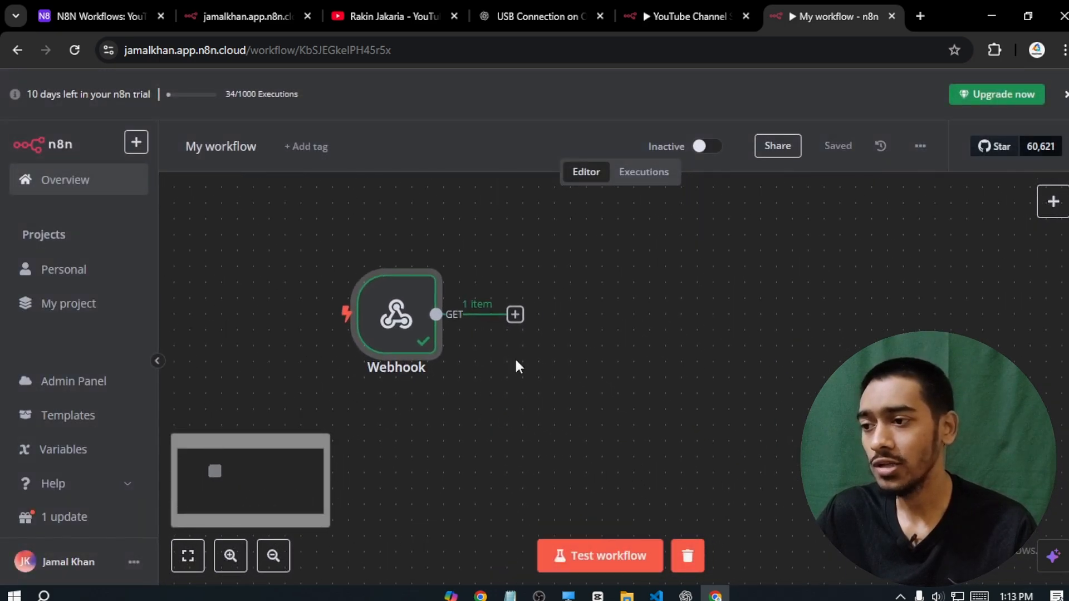
# - Add an Airtable 'Get a record' node after the Webhook and start a new credential
pyautogui.click(515, 315)
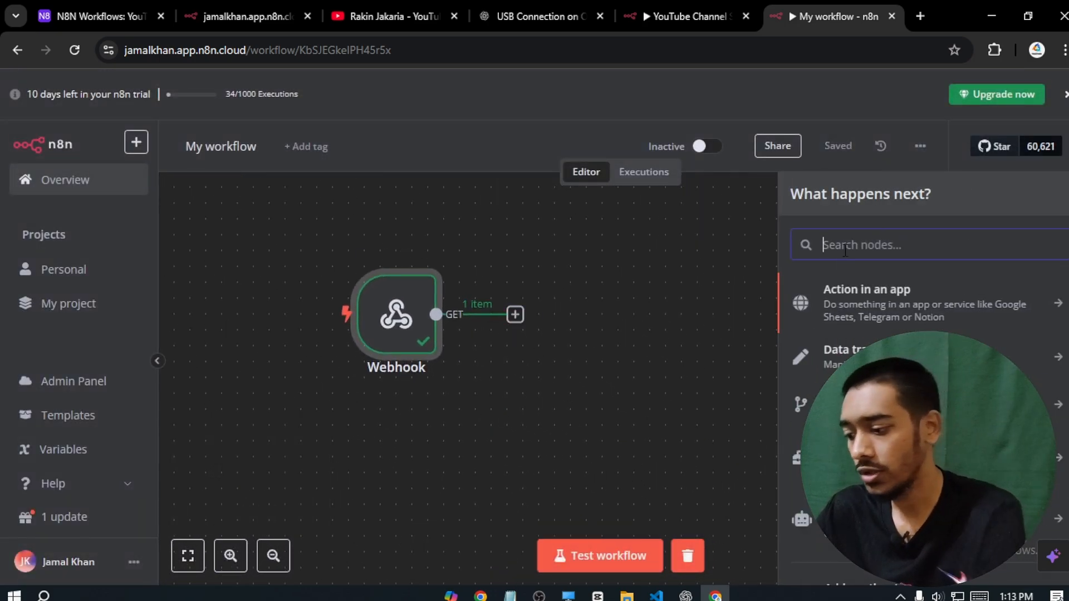
pyautogui.write('airtable')
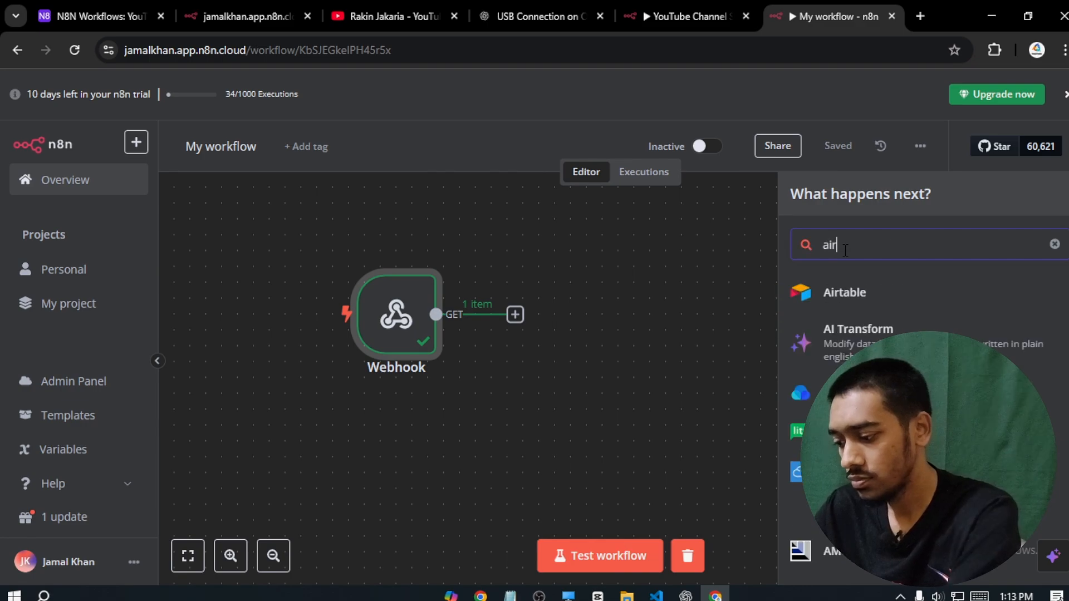
pyautogui.click(877, 295)
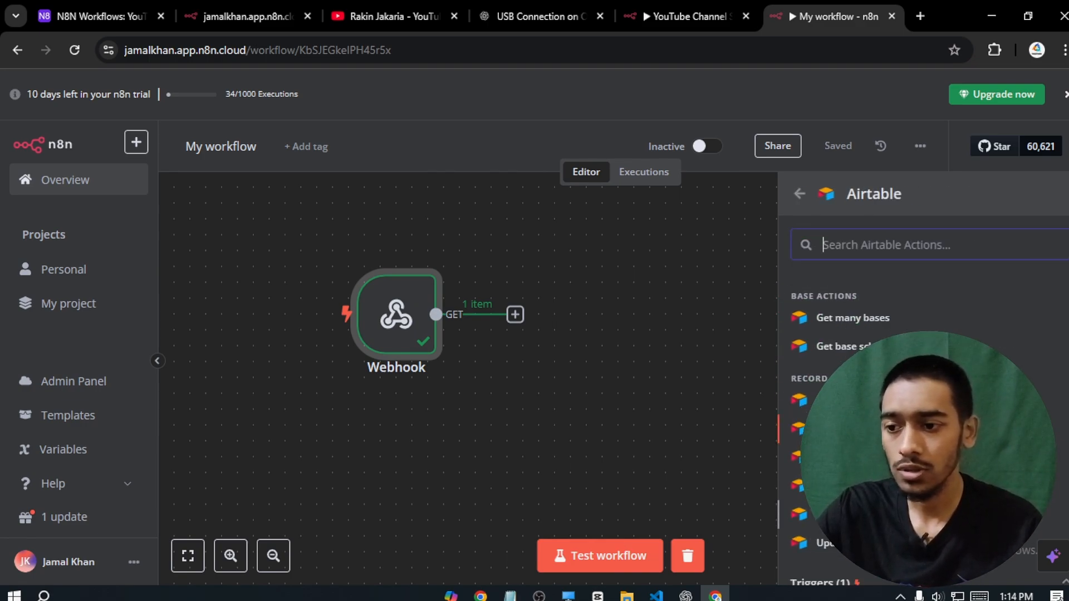
pyautogui.scroll(-3, 919, 389)
pyautogui.click(857, 399)
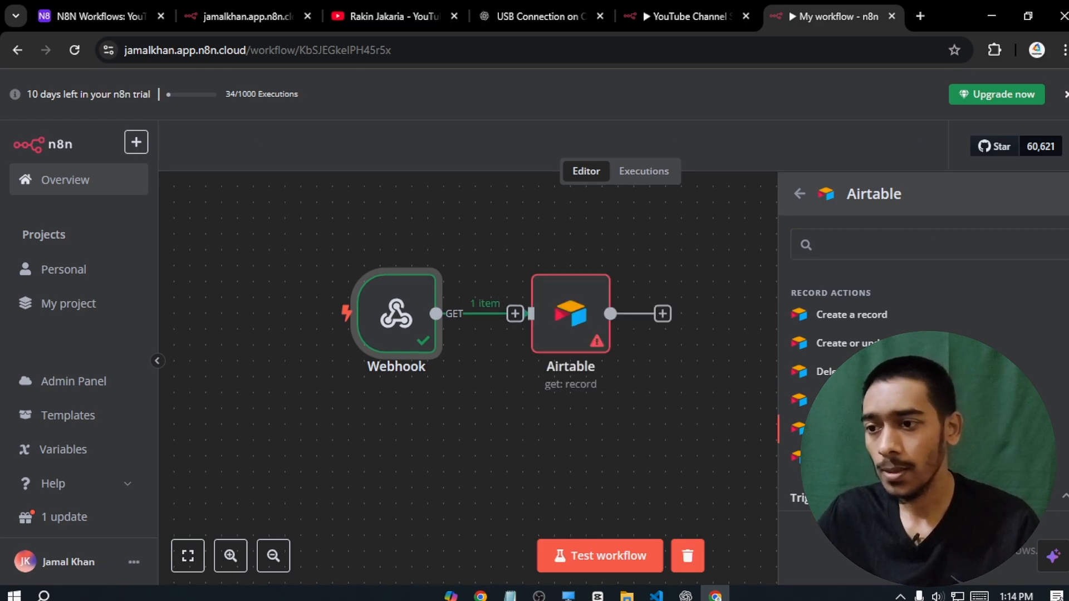
pyautogui.click(575, 200)
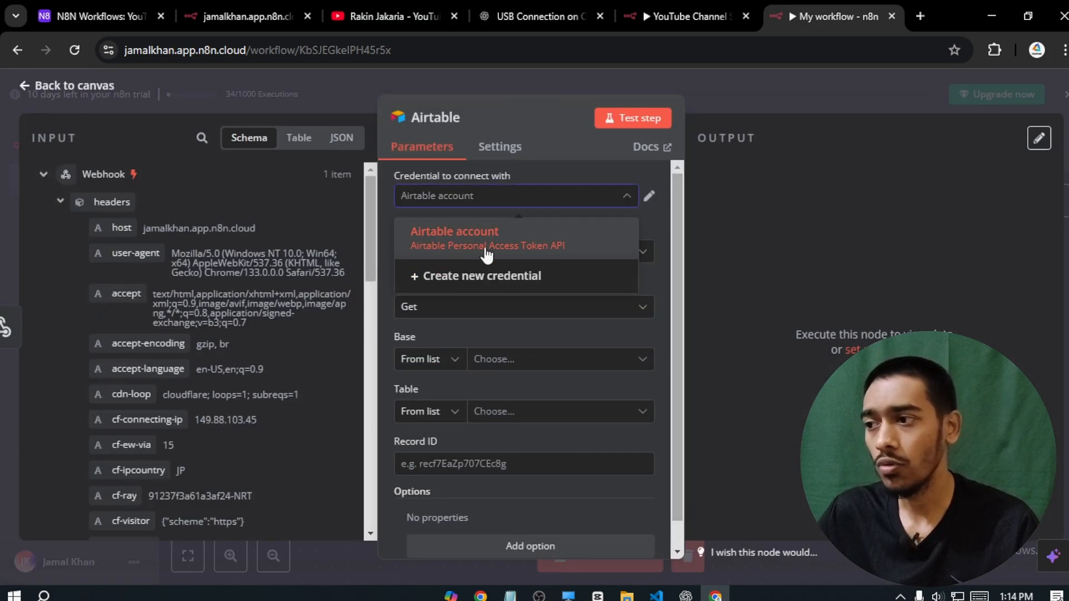
pyautogui.click(471, 275)
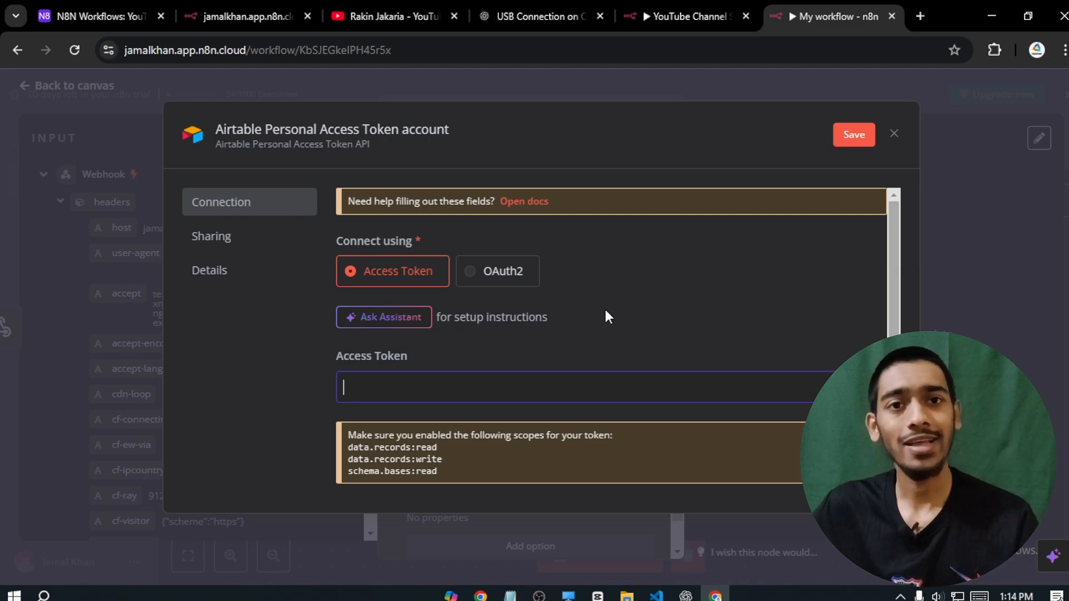
# - Point the Airtable node at base N8N Workflows, table YouTube Channel Scraper copy copy
pyautogui.click(893, 134)
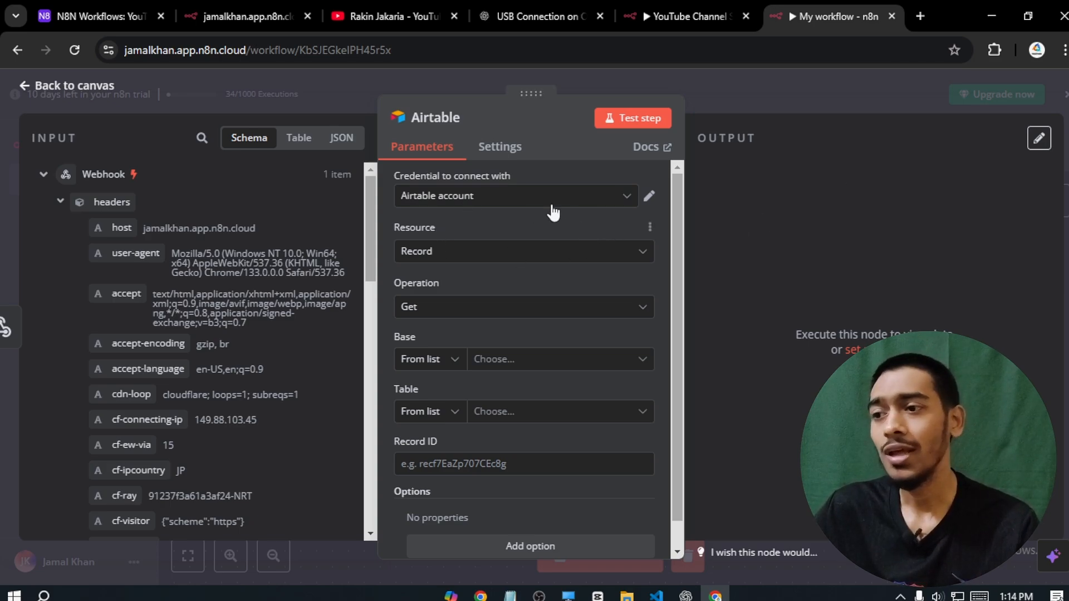
pyautogui.moveTo(672, 194); pyautogui.dragTo(669, 263)
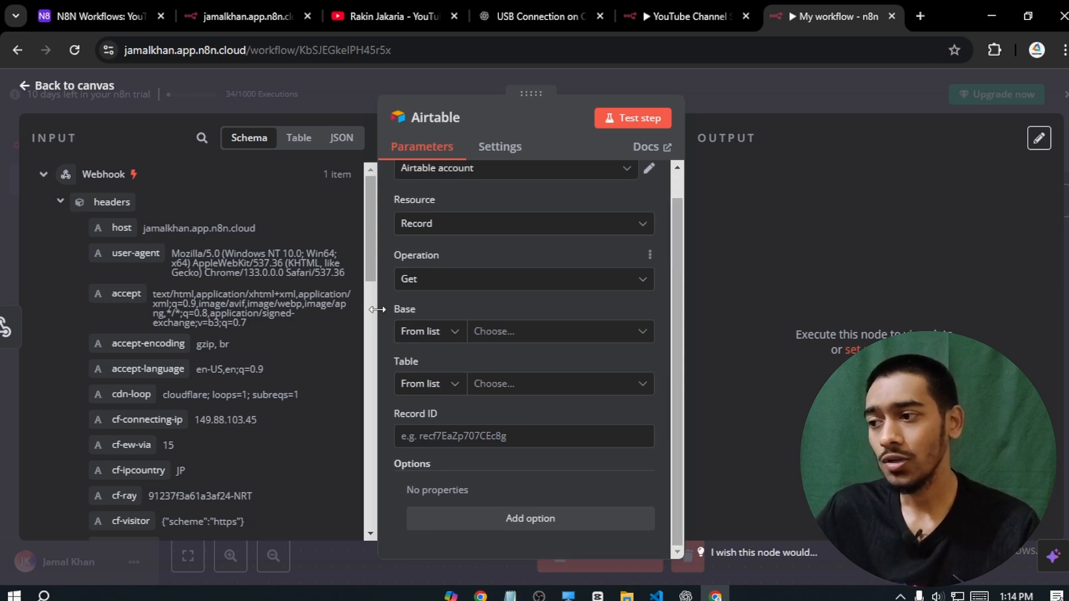
pyautogui.click(565, 333)
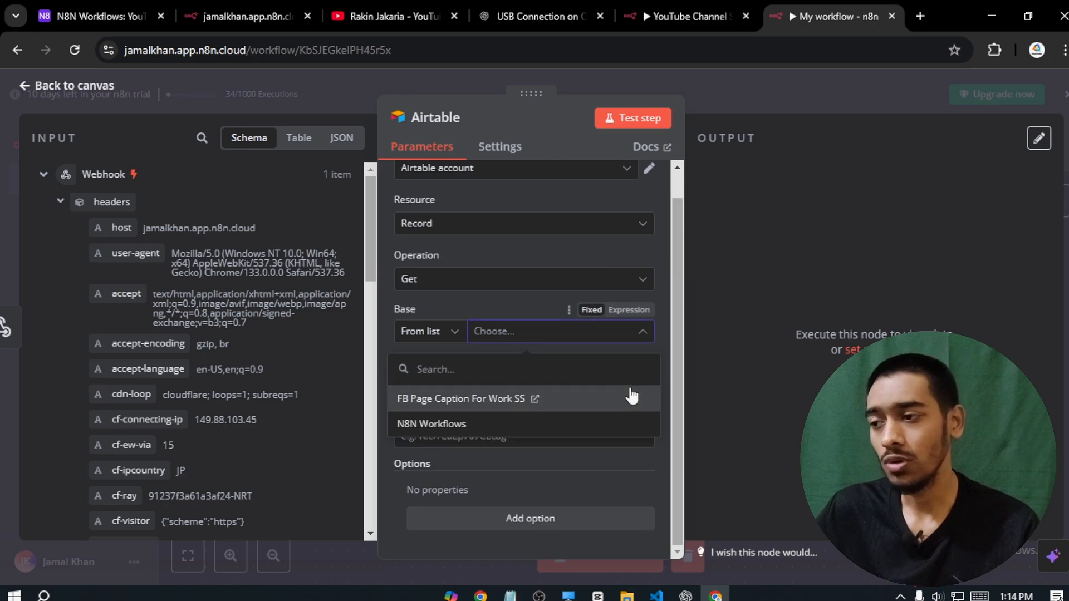
pyautogui.click(551, 423)
pyautogui.click(527, 384)
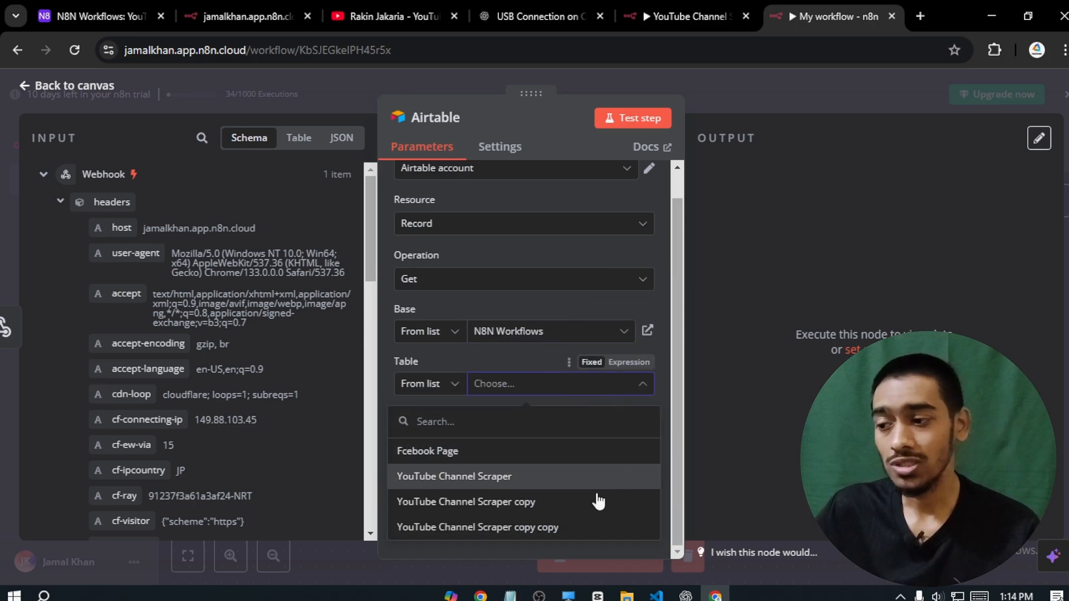
pyautogui.click(584, 527)
# - Map the webhook's query id into Record ID and test the lookup, returning 1 item
pyautogui.click(646, 440)
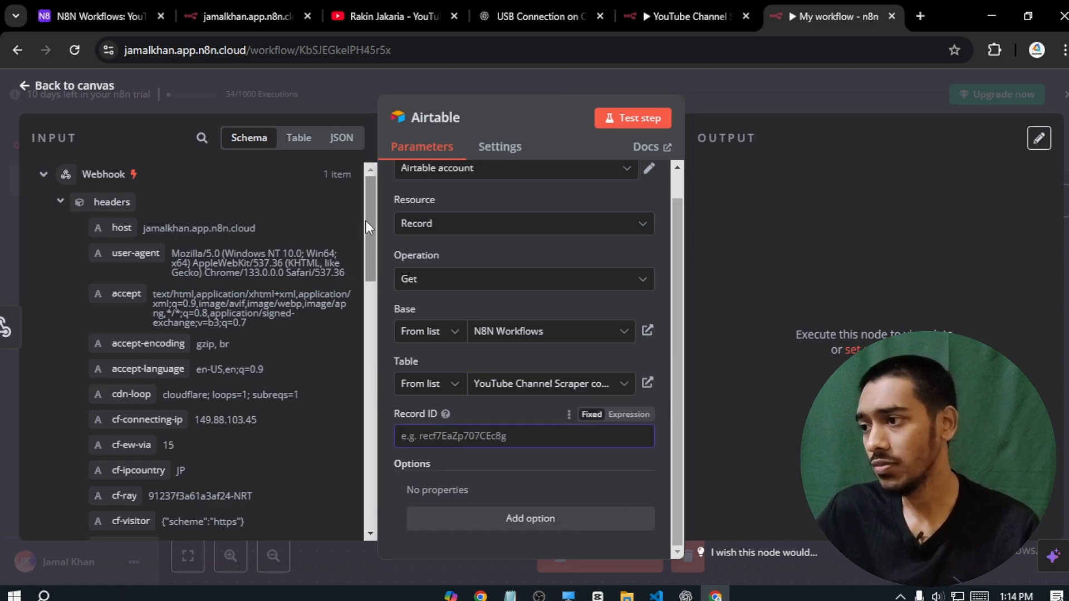
pyautogui.moveTo(366, 220); pyautogui.dragTo(382, 472)
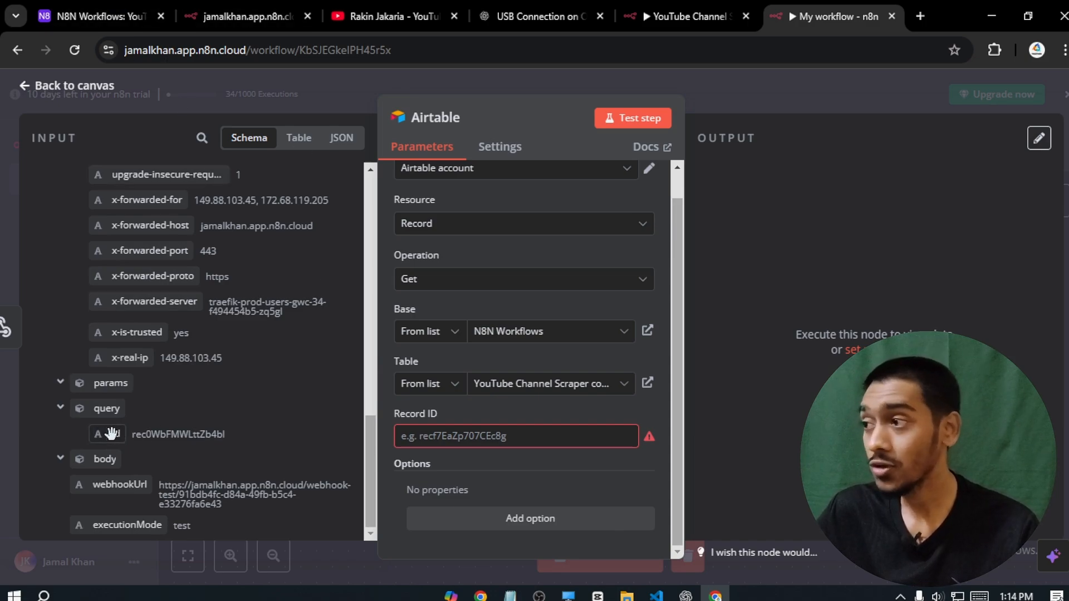
pyautogui.moveTo(111, 433); pyautogui.dragTo(440, 438)
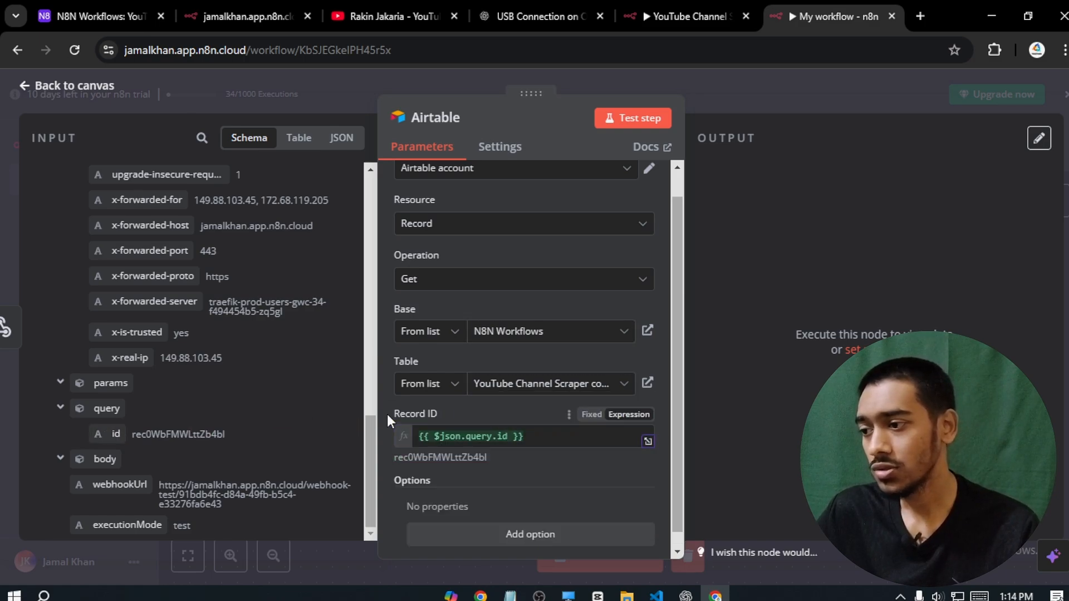
pyautogui.click(62, 409)
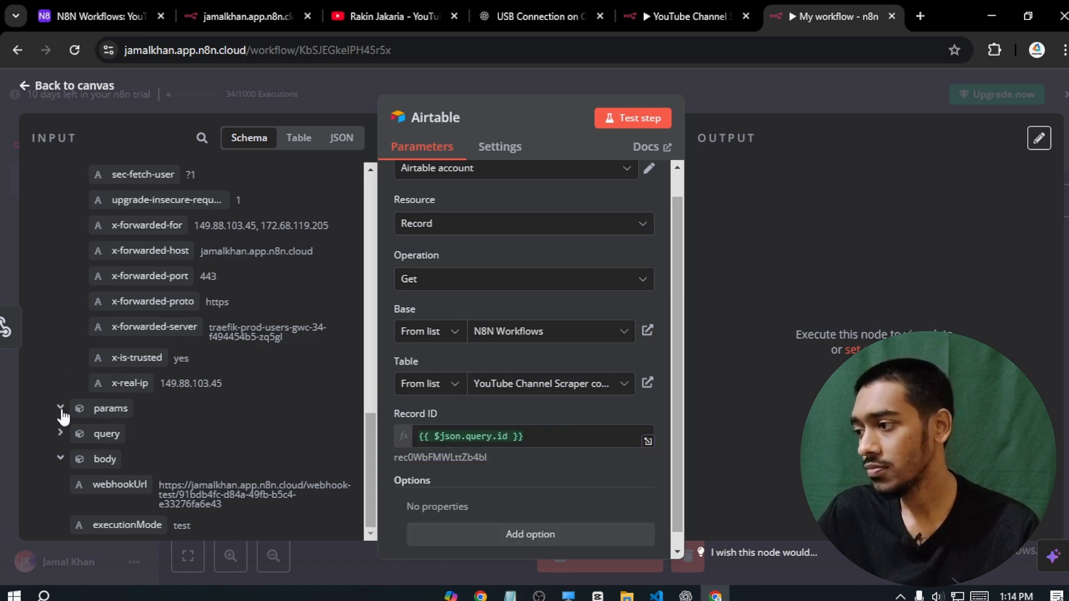
pyautogui.click(61, 434)
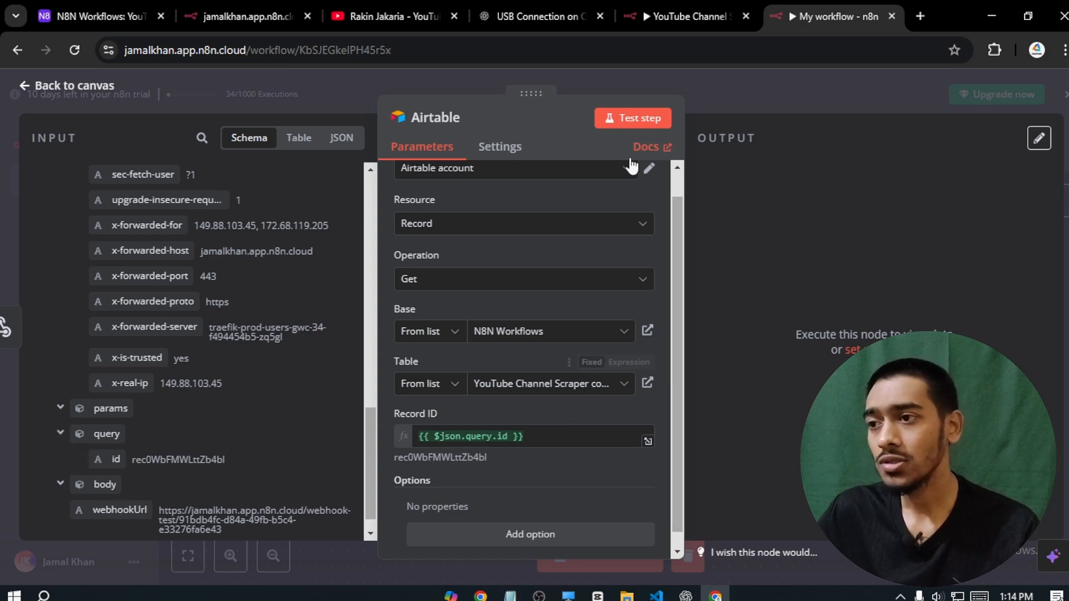
pyautogui.click(629, 124)
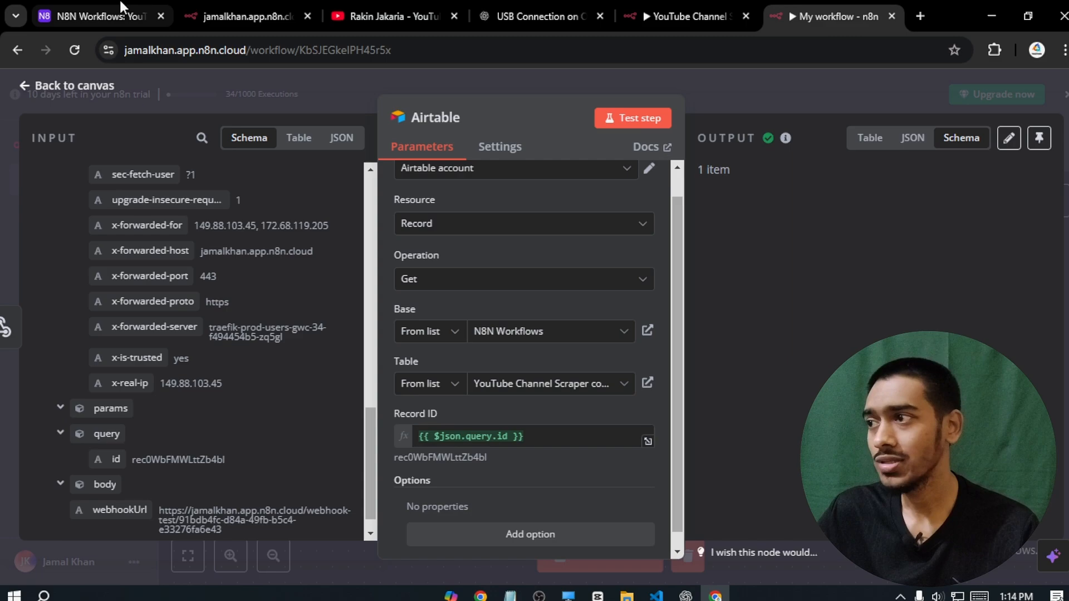
# - Paste the YouTube channel link into the first row's Channel URL cell in Airtable
pyautogui.click(99, 8)
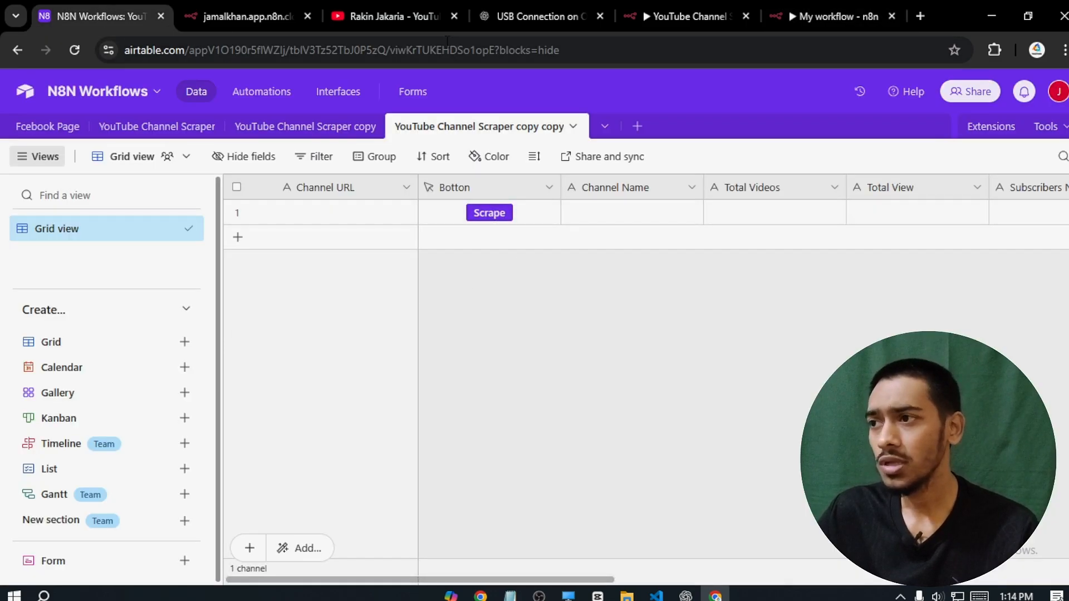
pyautogui.click(398, 6)
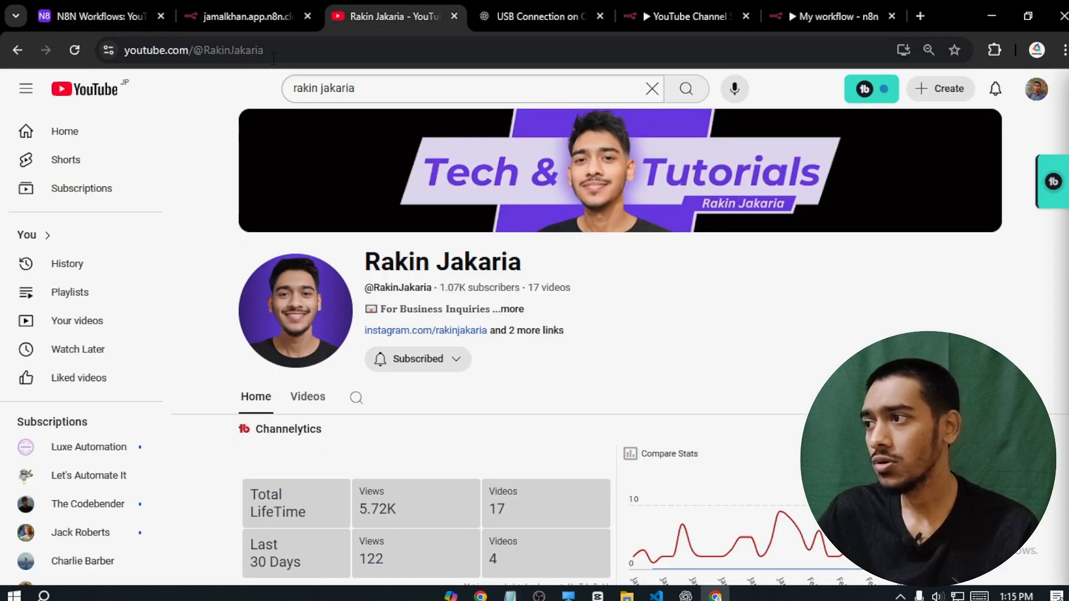
pyautogui.hotkey('ctrl', 'l')
pyautogui.hotkey('ctrl', 'c')
pyautogui.click(125, 7)
pyautogui.click(282, 211)
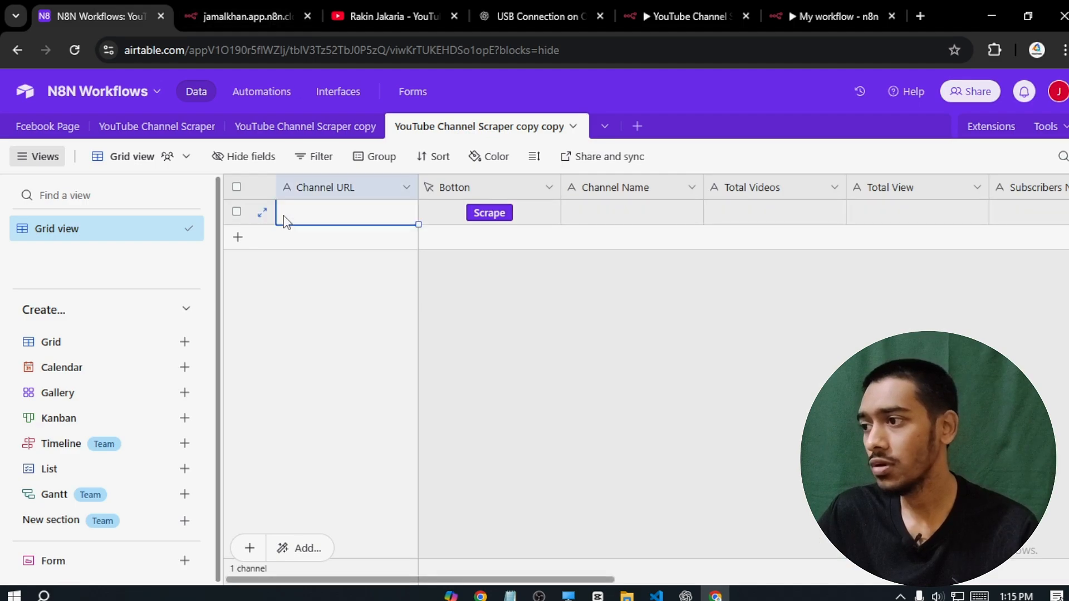
pyautogui.click(335, 213)
pyautogui.hotkey('ctrl', 'v')
# - Start an n8n workflow test and trigger it from the row's Scrape button
pyautogui.click(480, 212)
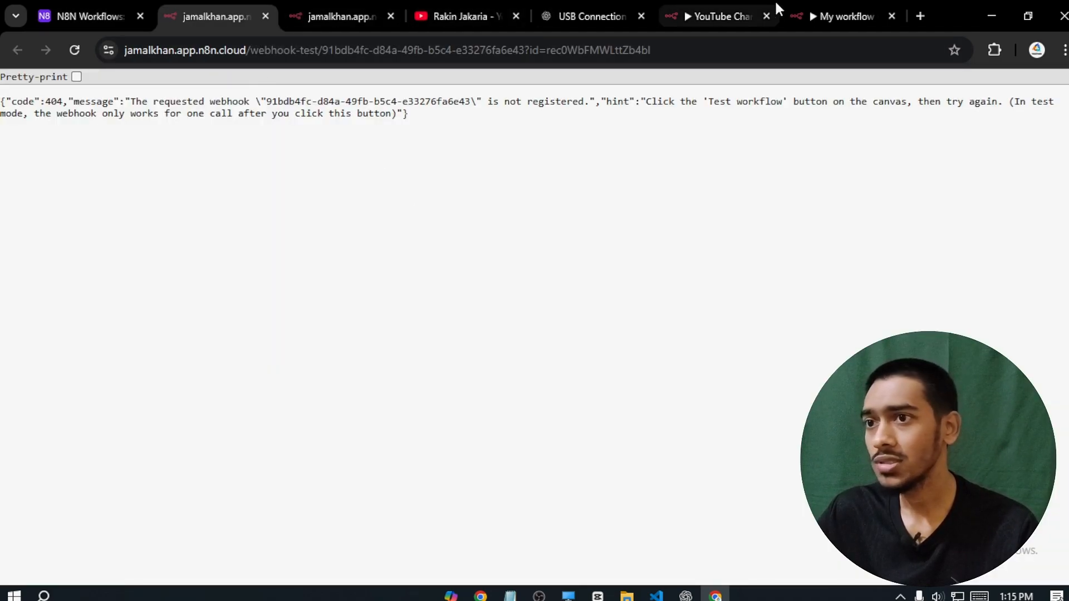
pyautogui.click(838, 16)
pyautogui.click(384, 54)
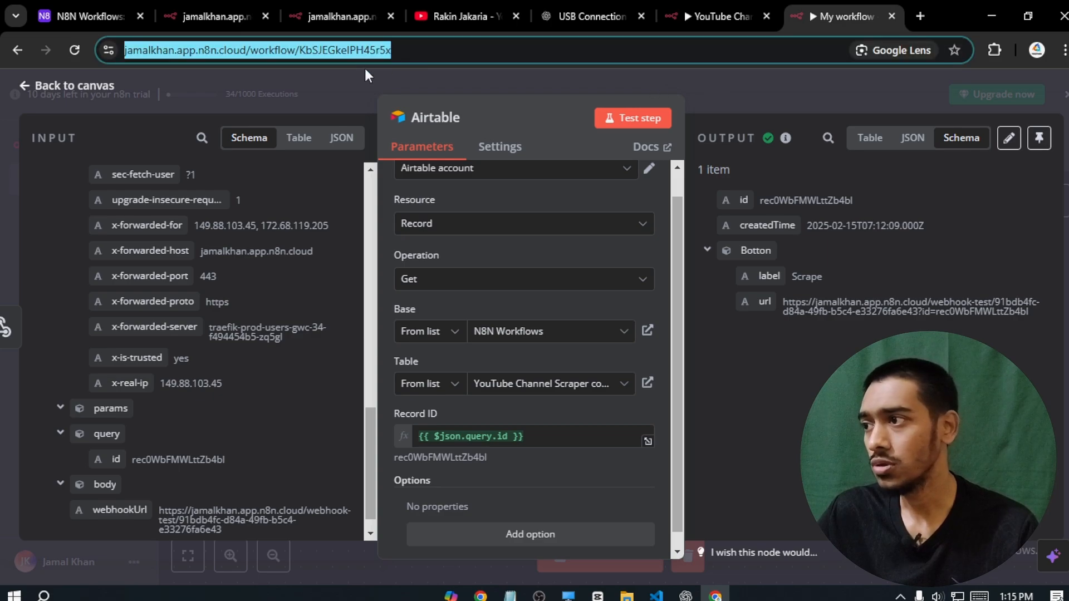
pyautogui.click(42, 85)
pyautogui.click(613, 556)
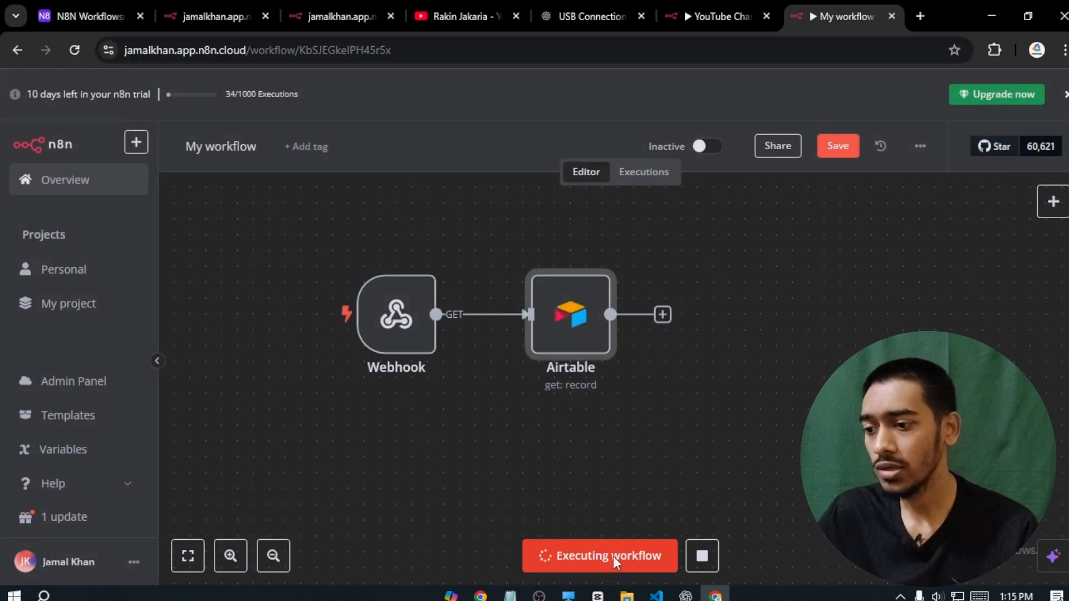
pyautogui.click(89, 16)
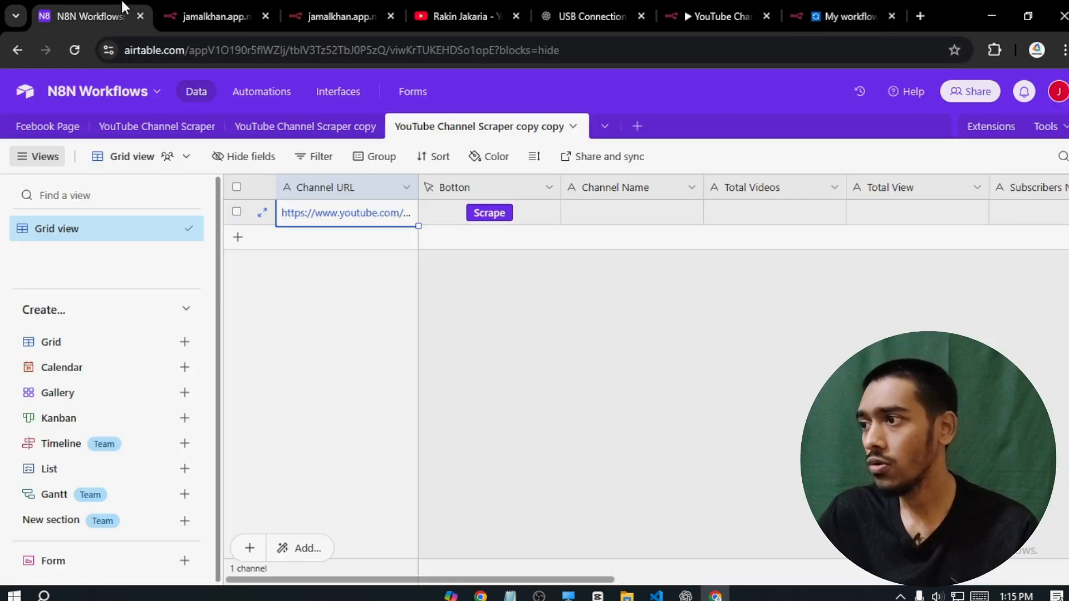
pyautogui.click(489, 213)
pyautogui.click(344, 17)
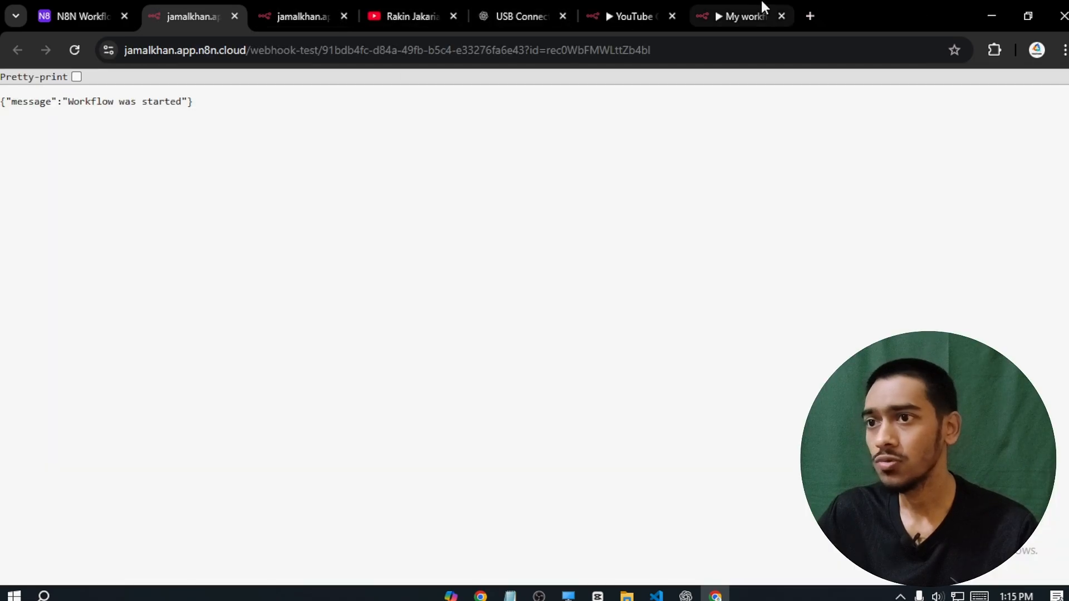
pyautogui.click(760, 11)
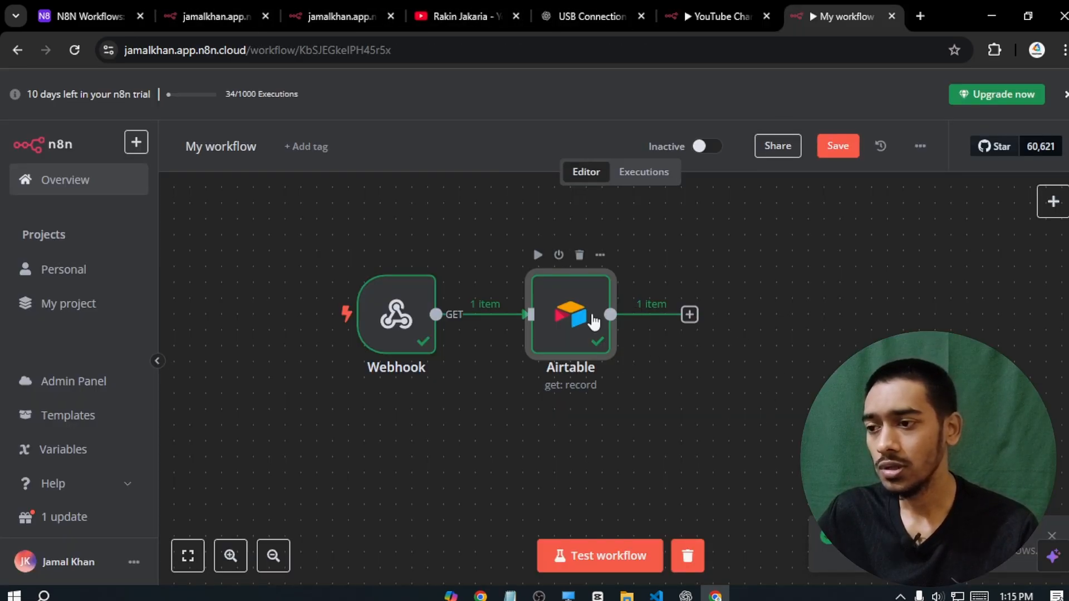
# - Add an HTTP Request node after the Airtable node
pyautogui.moveTo(715, 338); pyautogui.dragTo(615, 336)
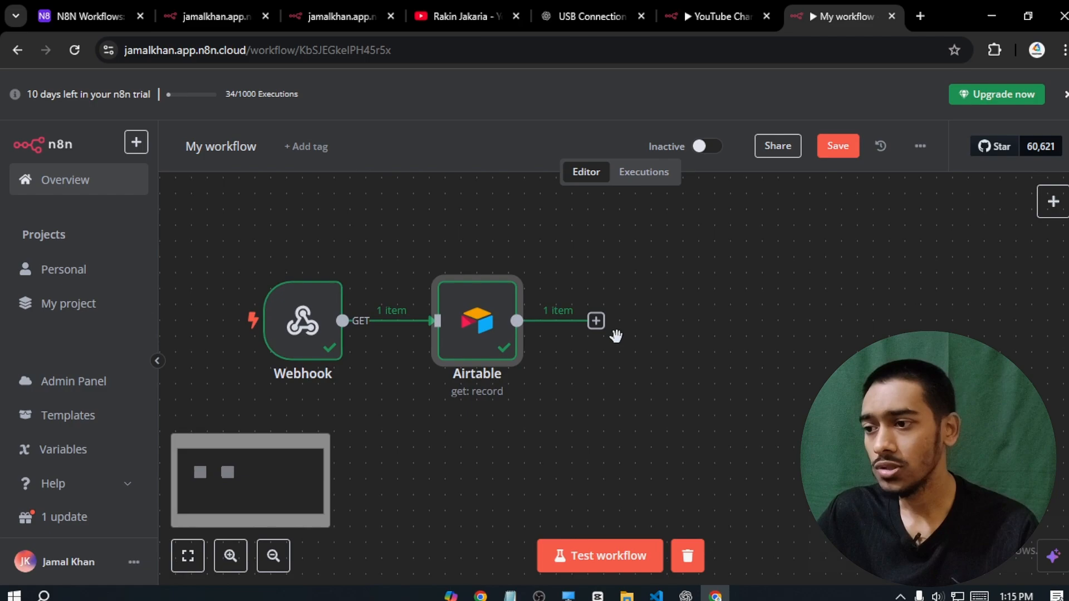
pyautogui.click(601, 325)
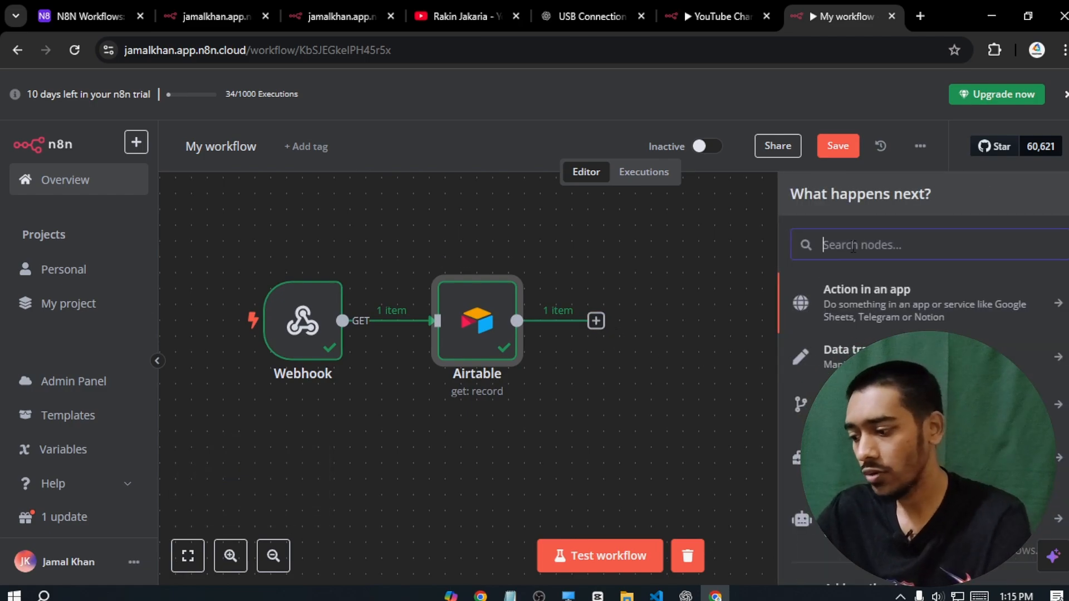
pyautogui.write('http')
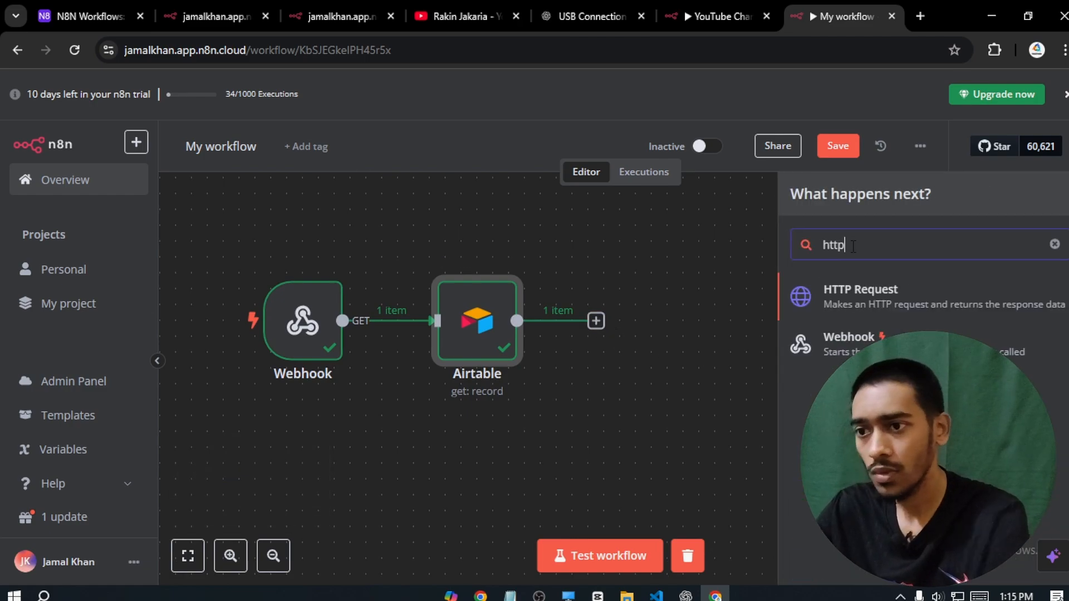
pyautogui.click(852, 289)
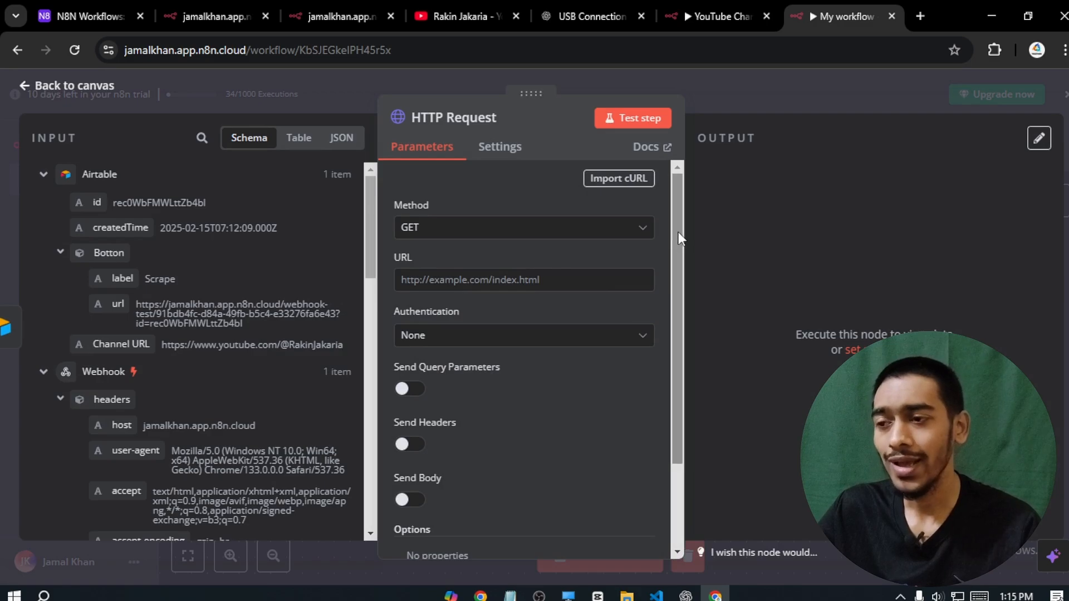
pyautogui.moveTo(678, 231); pyautogui.dragTo(676, 290)
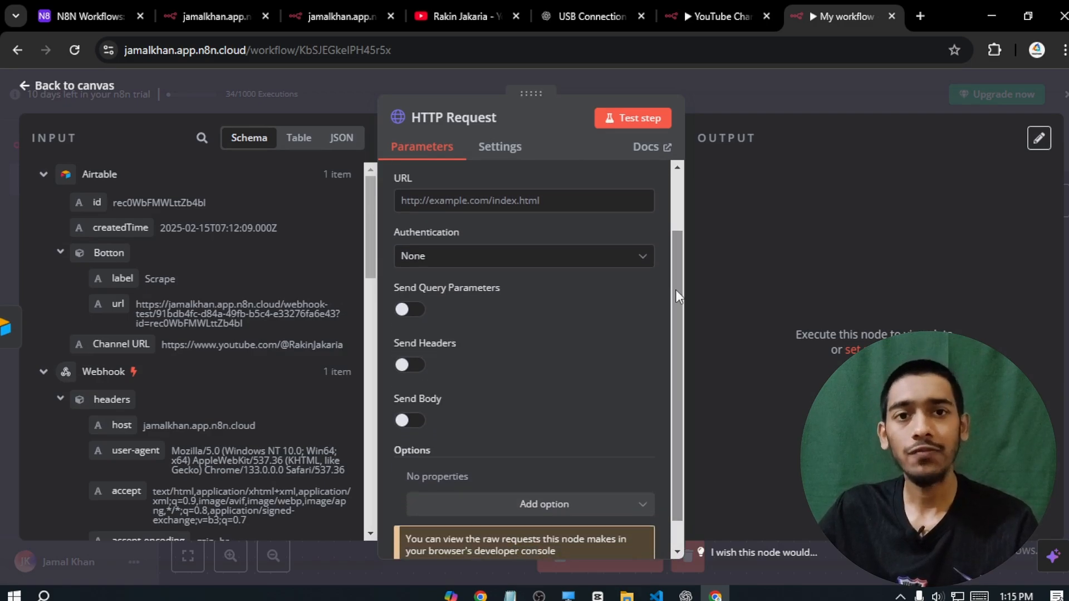
pyautogui.scroll(2, 561, 239)
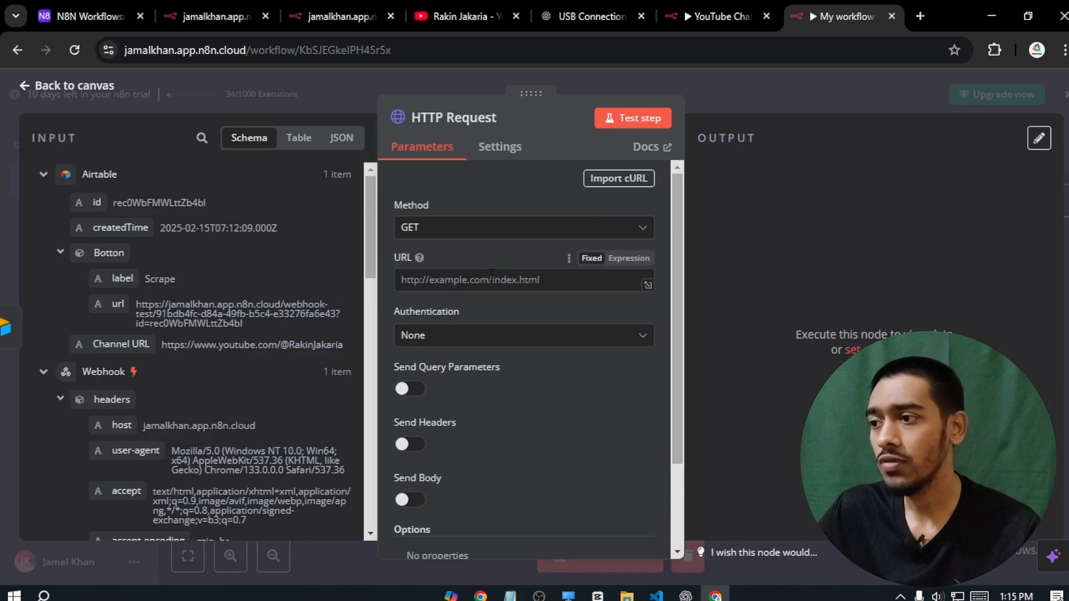
pyautogui.click(718, 14)
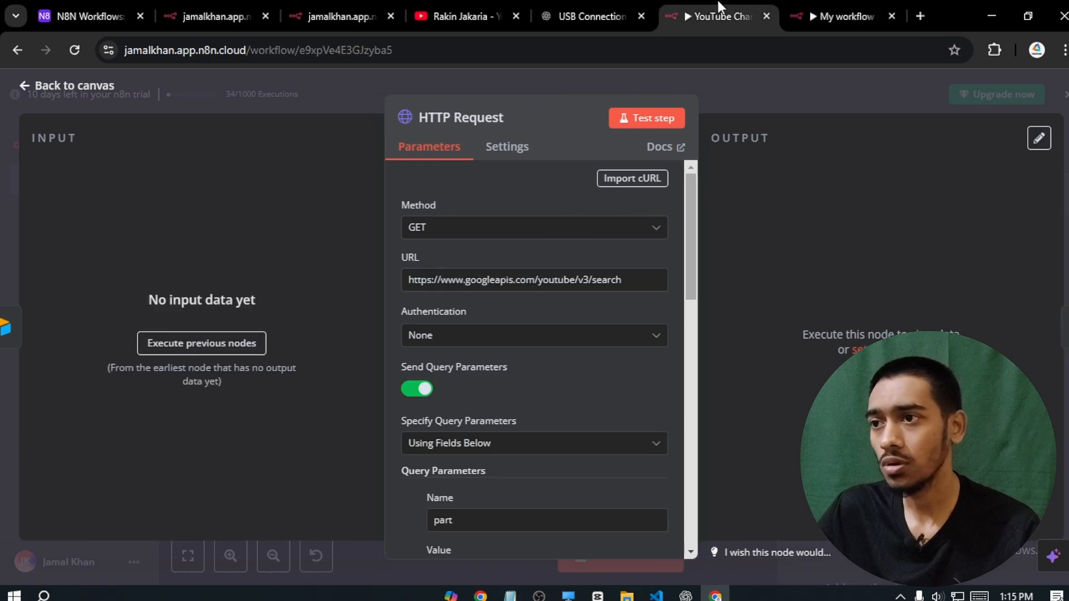
pyautogui.tripleClick(564, 281)
pyautogui.hotkey('ctrl', 'c')
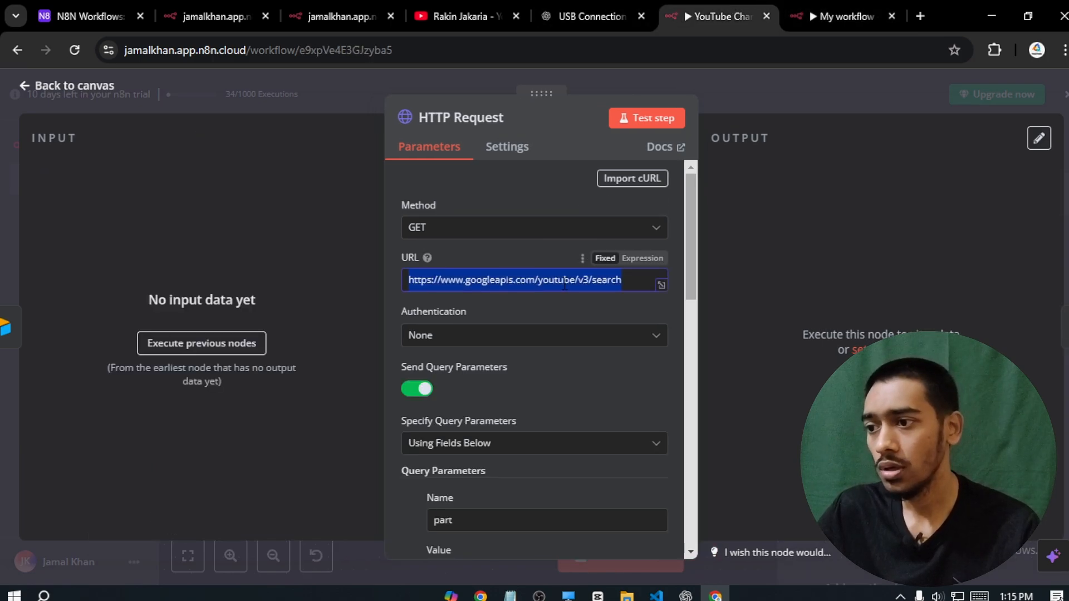
pyautogui.click(852, 15)
pyautogui.hotkey('ctrl', 'v')
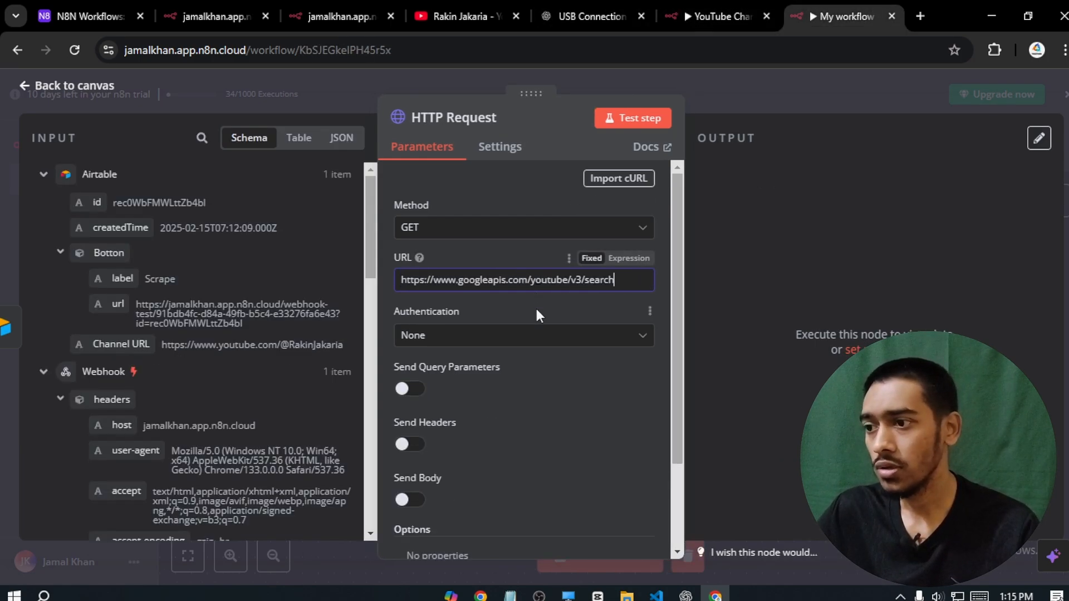
pyautogui.moveTo(619, 285); pyautogui.dragTo(383, 274)
pyautogui.click(384, 275)
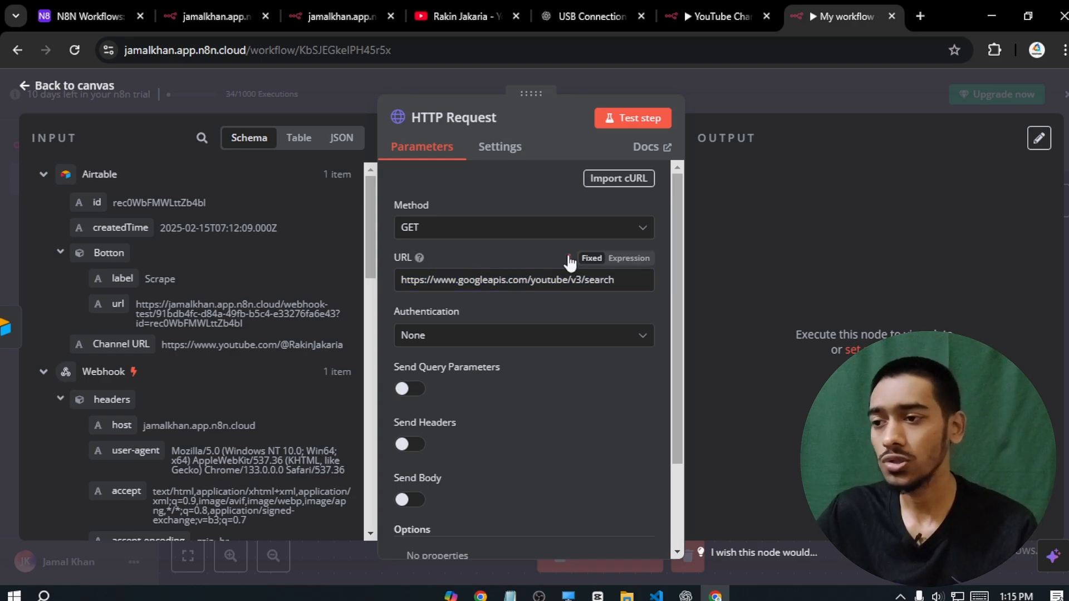
pyautogui.scroll(-1, 680, 252)
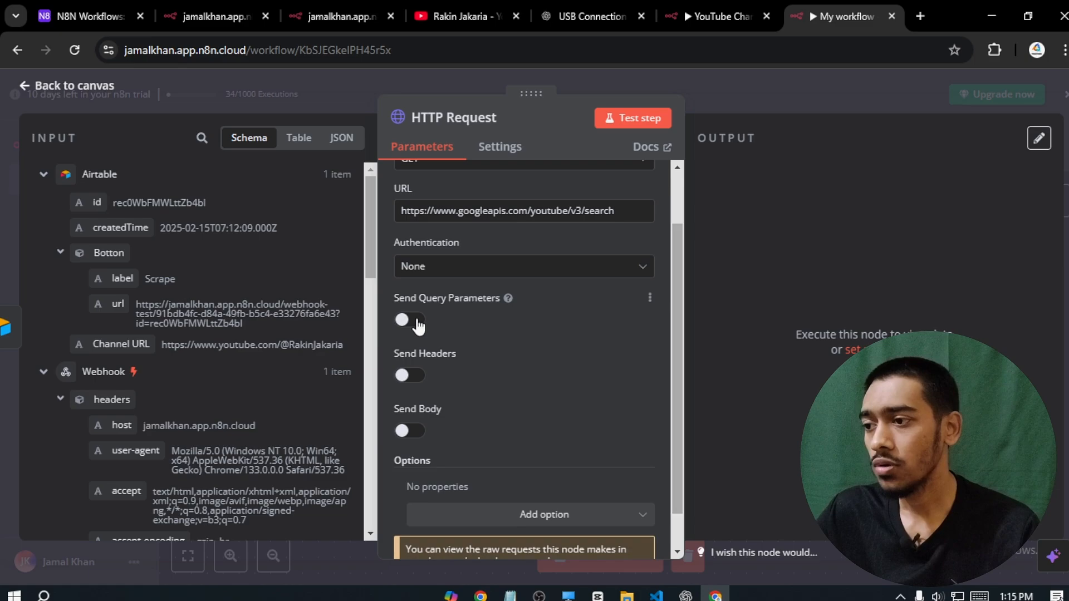
pyautogui.click(415, 322)
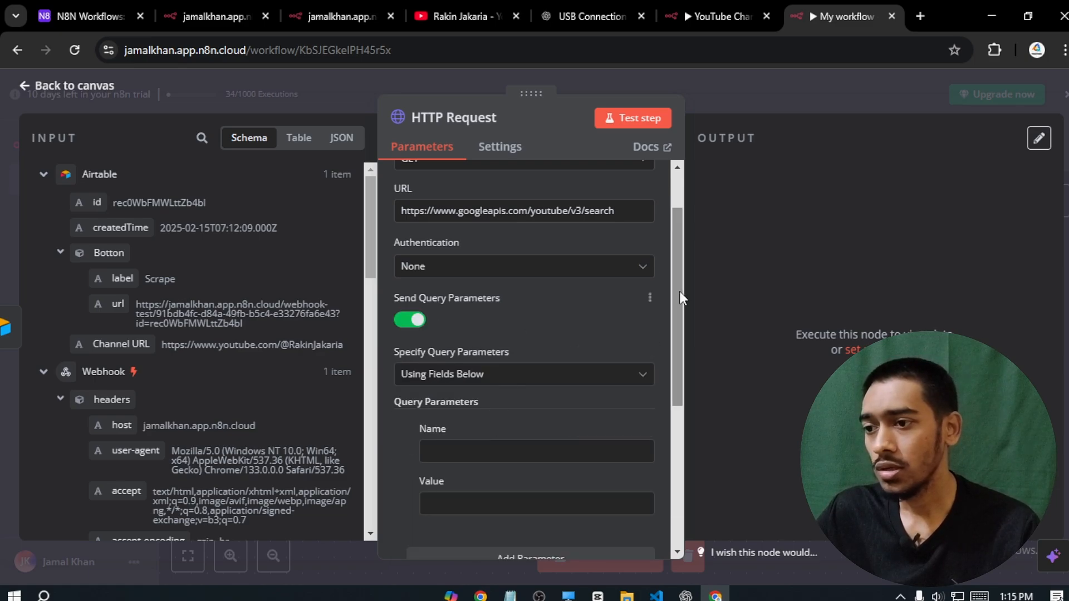
# - Add query parameters part=id and type=channel
pyautogui.moveTo(679, 295); pyautogui.dragTo(676, 383)
pyautogui.click(461, 270)
pyautogui.write('pa')
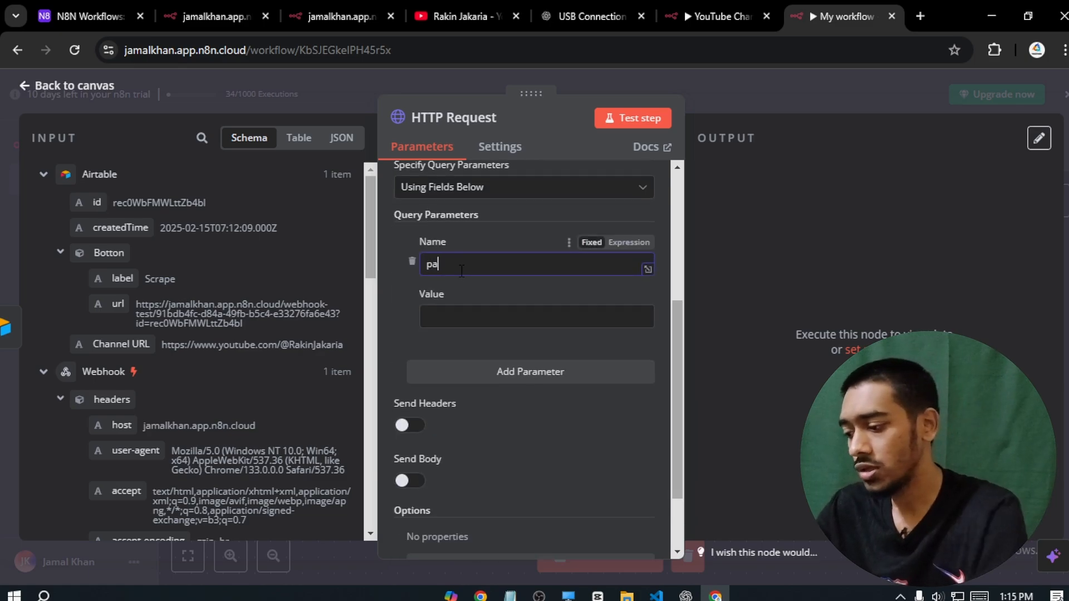
pyautogui.write('rt')
pyautogui.click(484, 323)
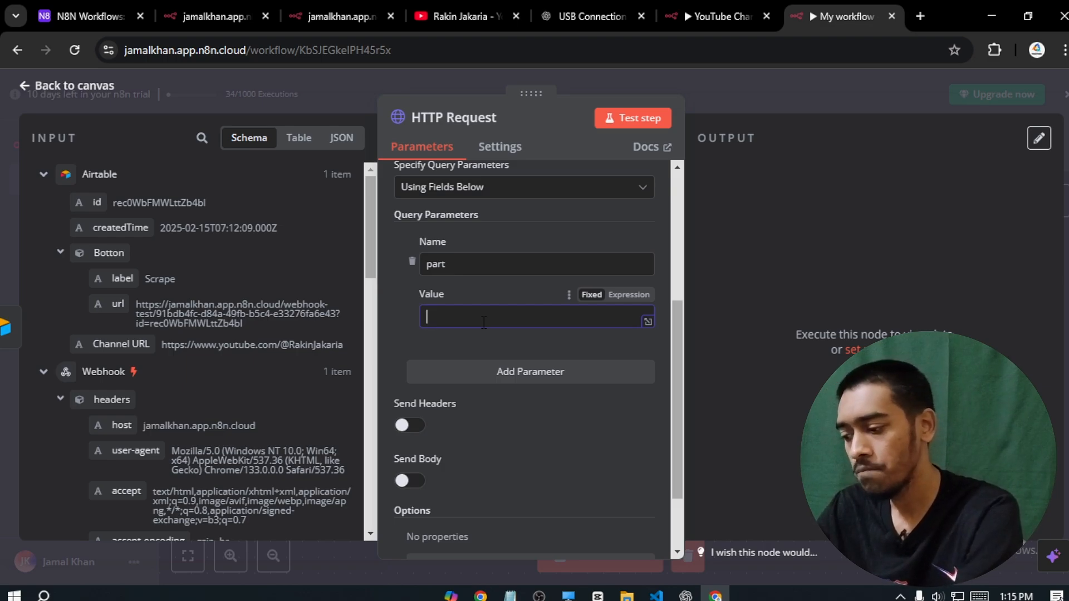
pyautogui.write('id')
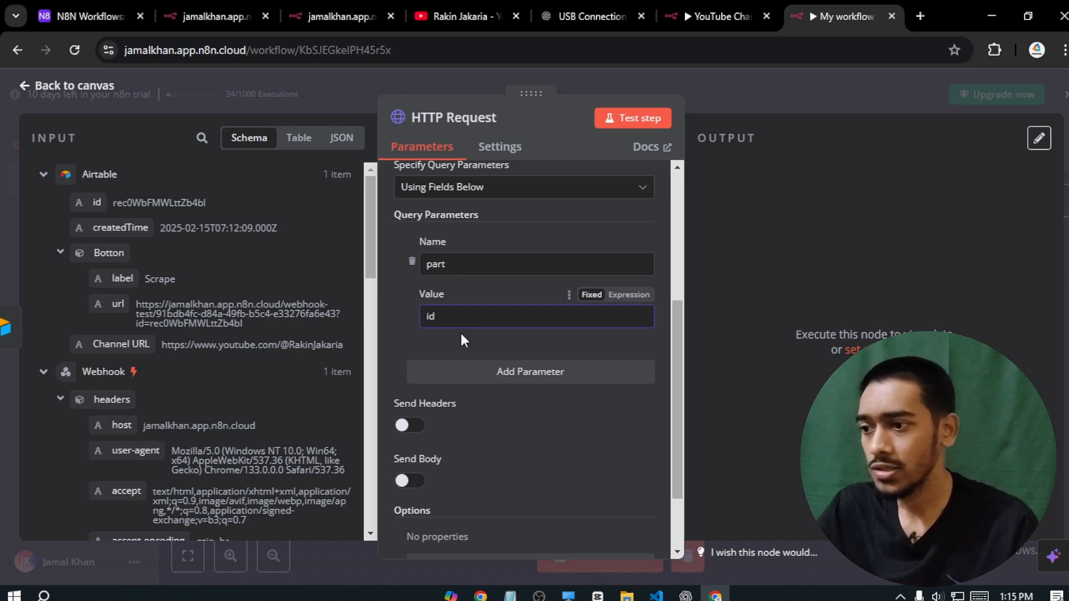
pyautogui.click(487, 372)
pyautogui.moveTo(677, 290); pyautogui.dragTo(677, 338)
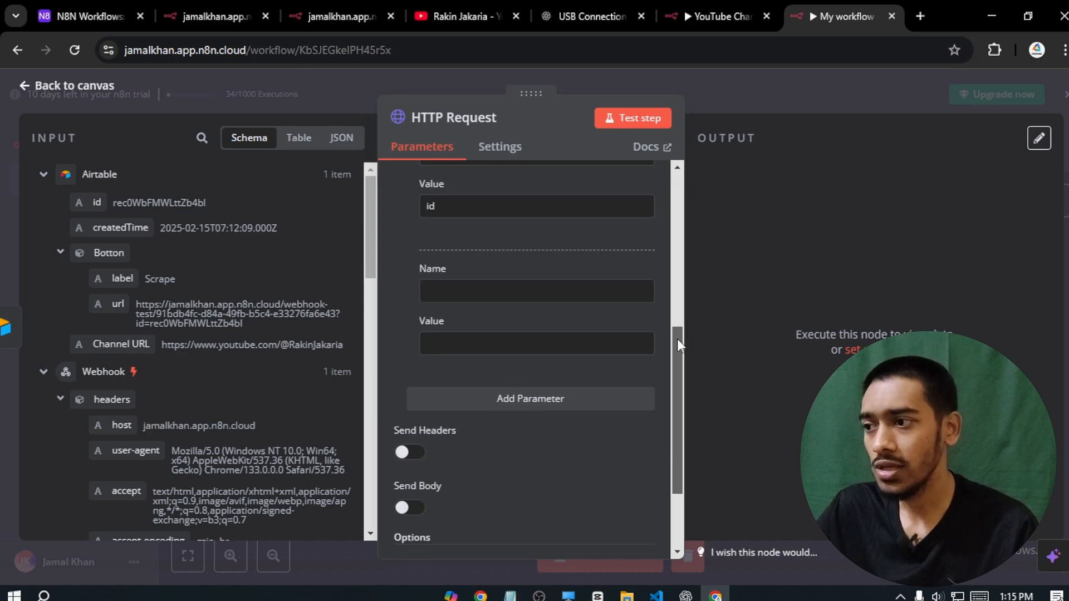
pyautogui.click(517, 295)
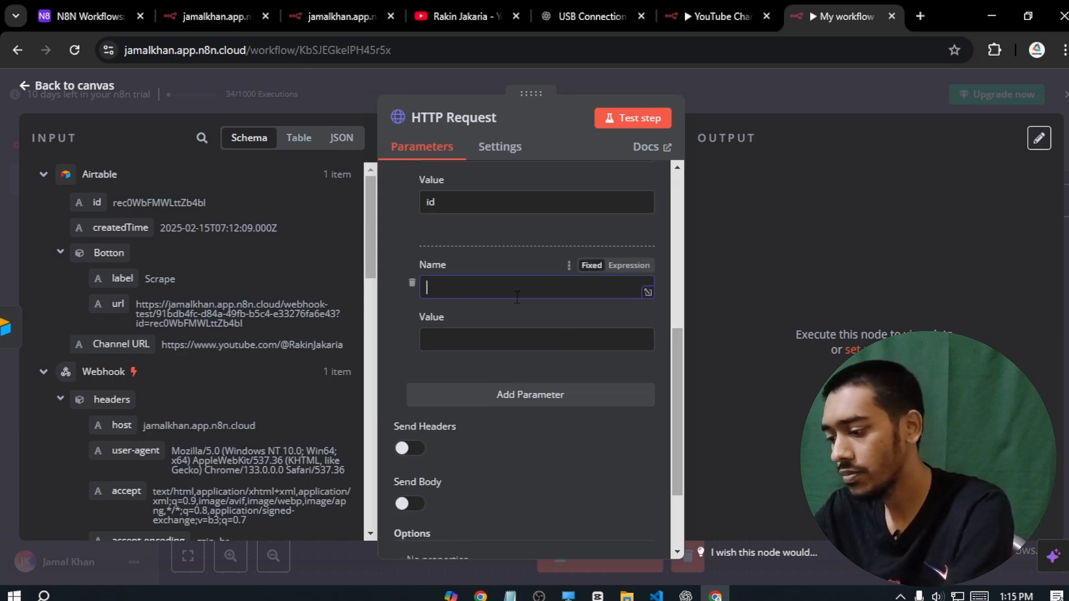
pyautogui.write('type')
pyautogui.click(492, 341)
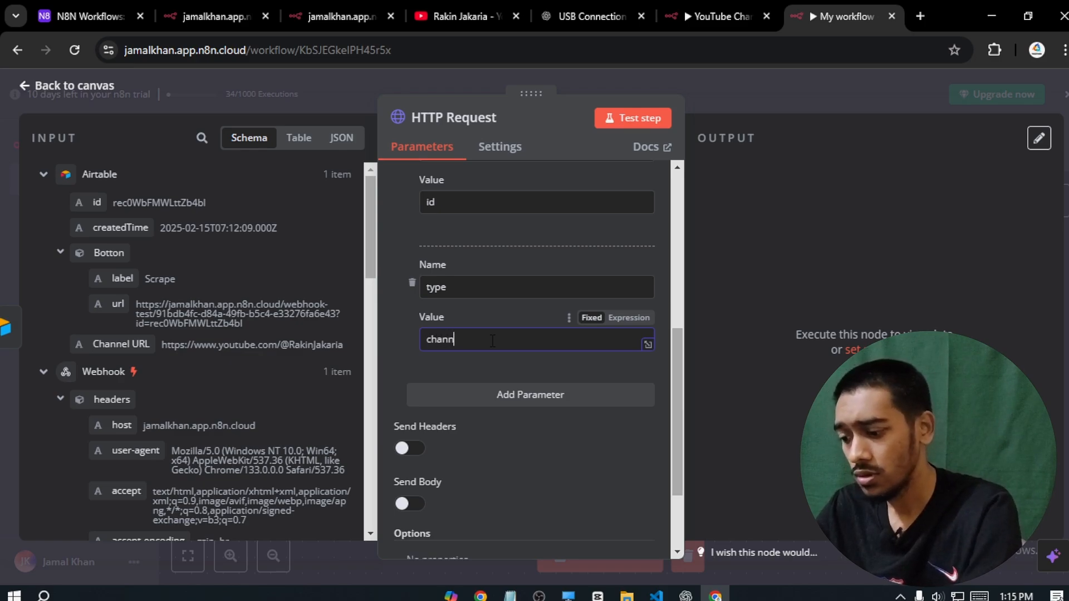
# - Add a q parameter mapped to the Airtable Channel URL, plus a parameter named key
pyautogui.click(518, 397)
pyautogui.moveTo(674, 309); pyautogui.dragTo(673, 373)
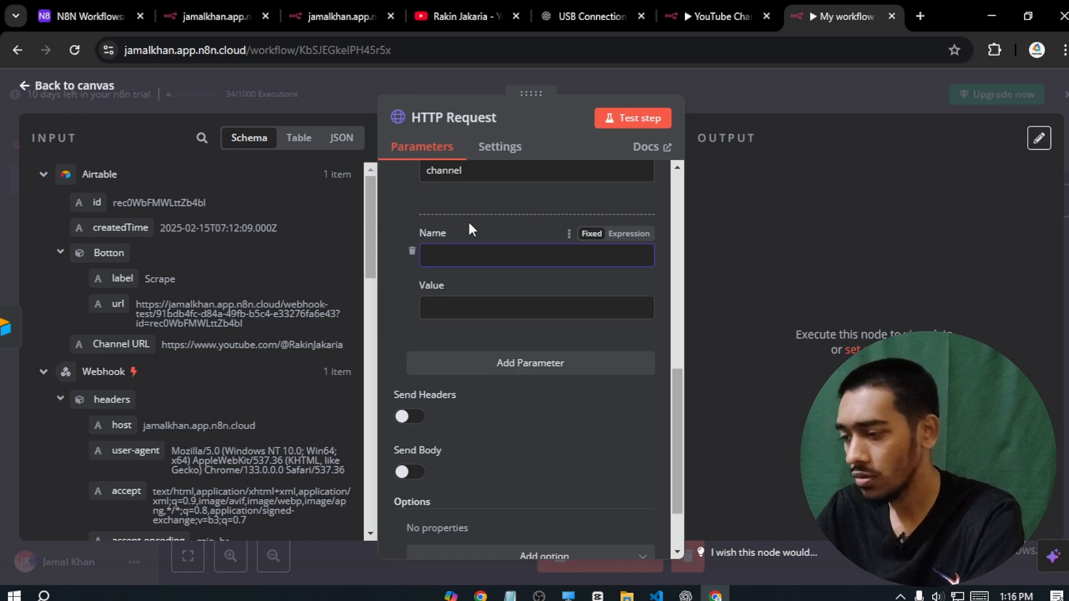
pyautogui.write('q')
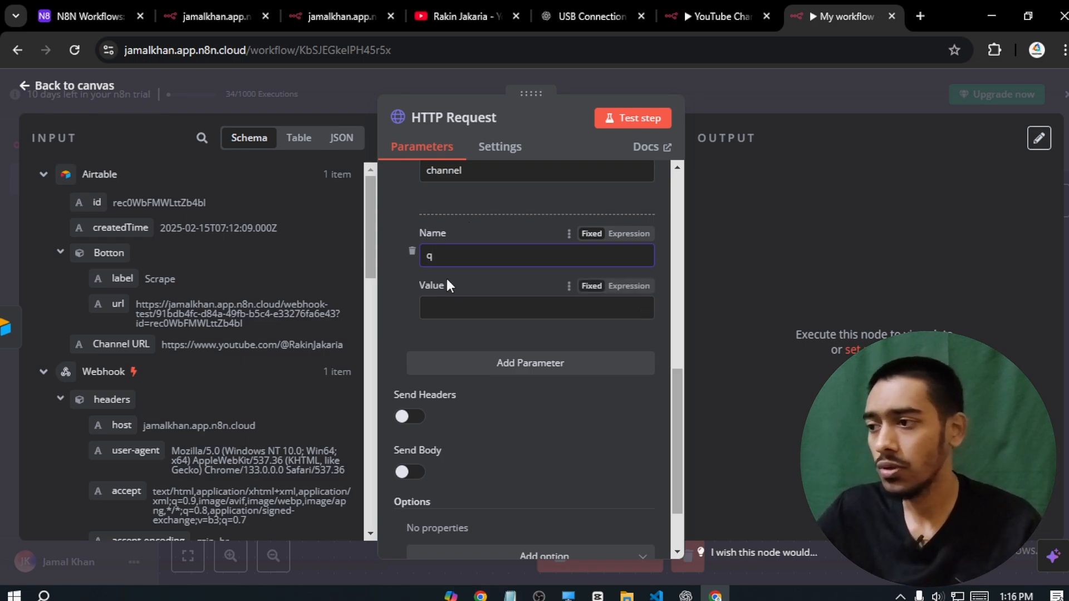
pyautogui.press('Tab')
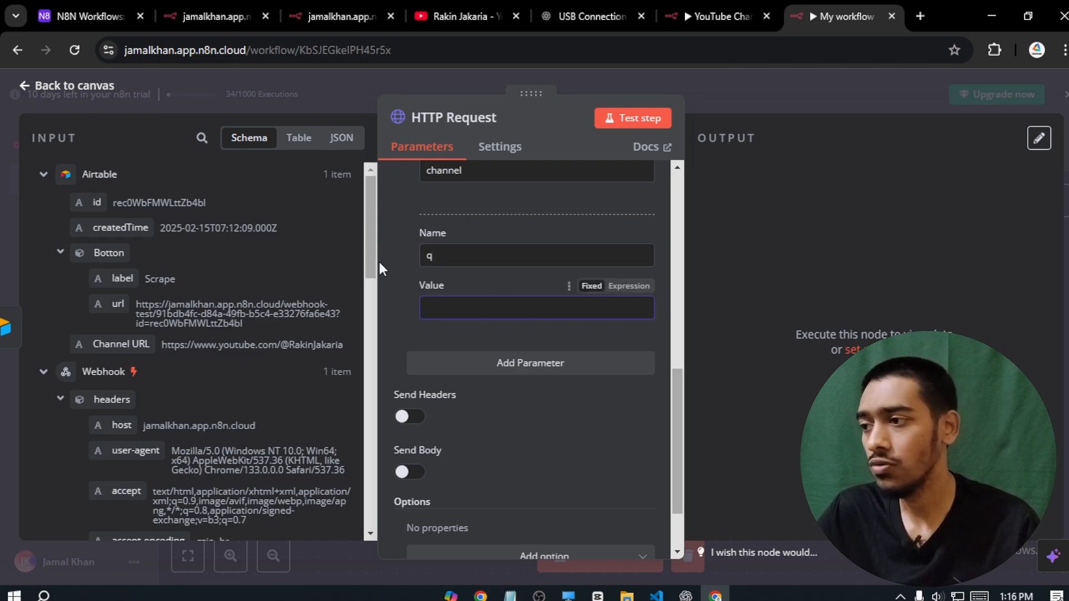
pyautogui.moveTo(121, 344); pyautogui.dragTo(453, 315)
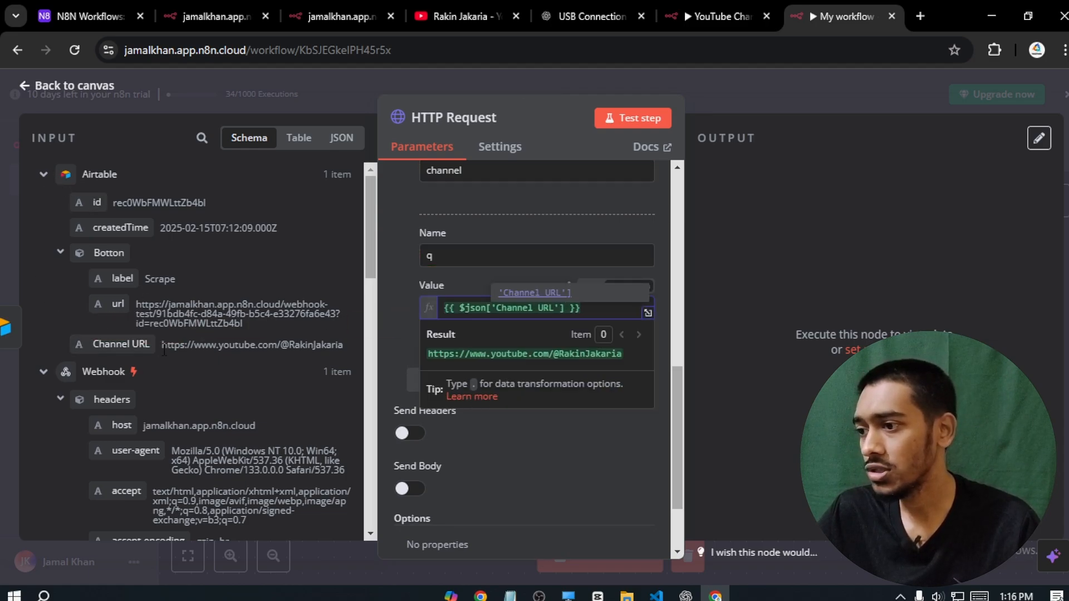
pyautogui.click(408, 327)
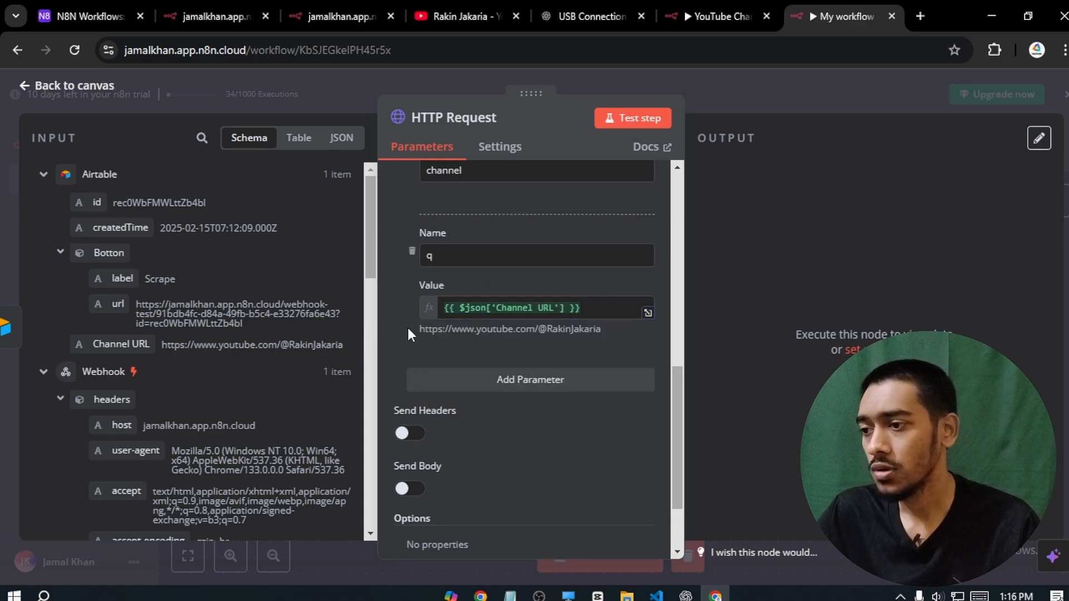
pyautogui.click(549, 382)
pyautogui.moveTo(674, 358); pyautogui.dragTo(674, 392)
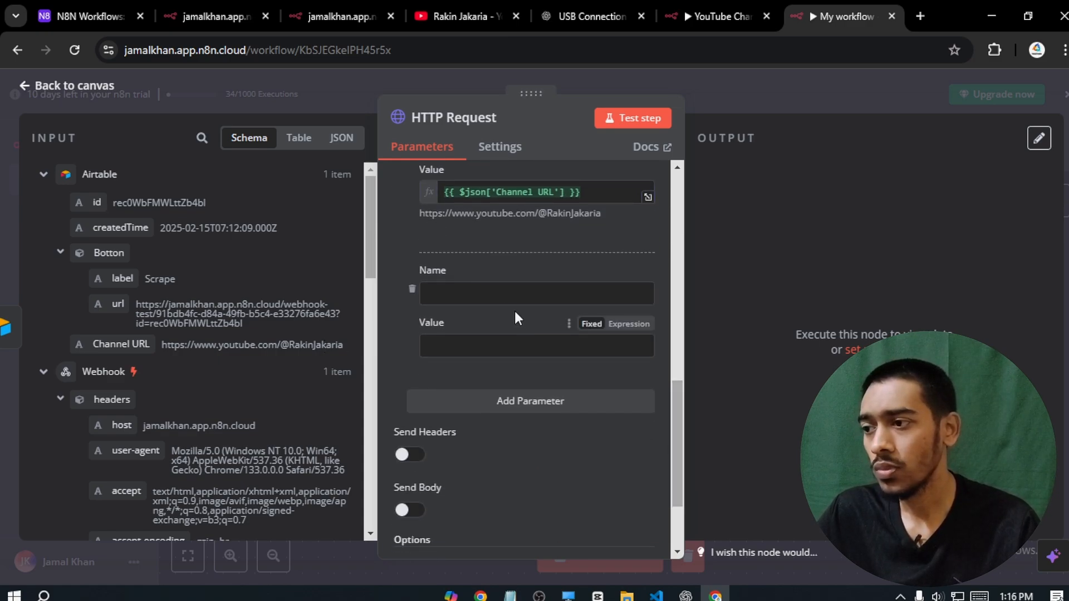
pyautogui.click(498, 293)
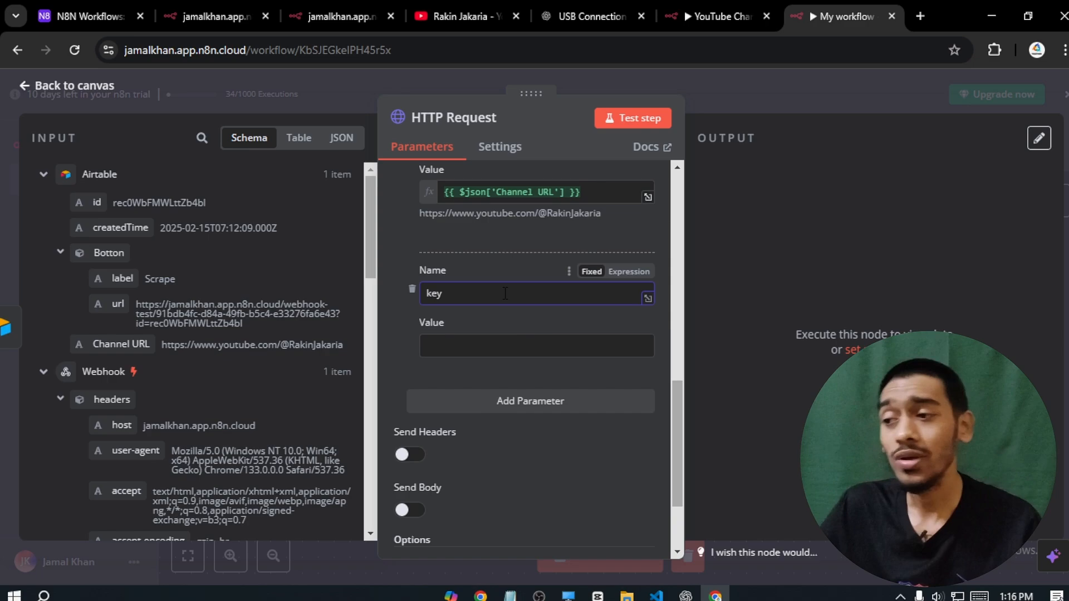
pyautogui.click(412, 309)
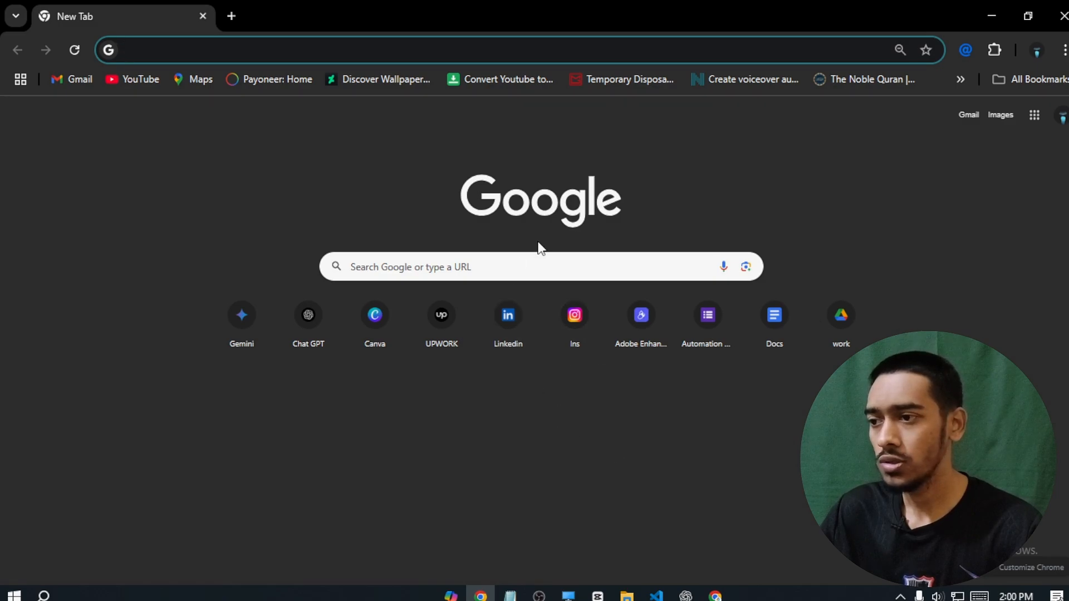
# - Search for google cloud console and open the APIs and services Library
pyautogui.click(540, 266)
pyautogui.write('googl')
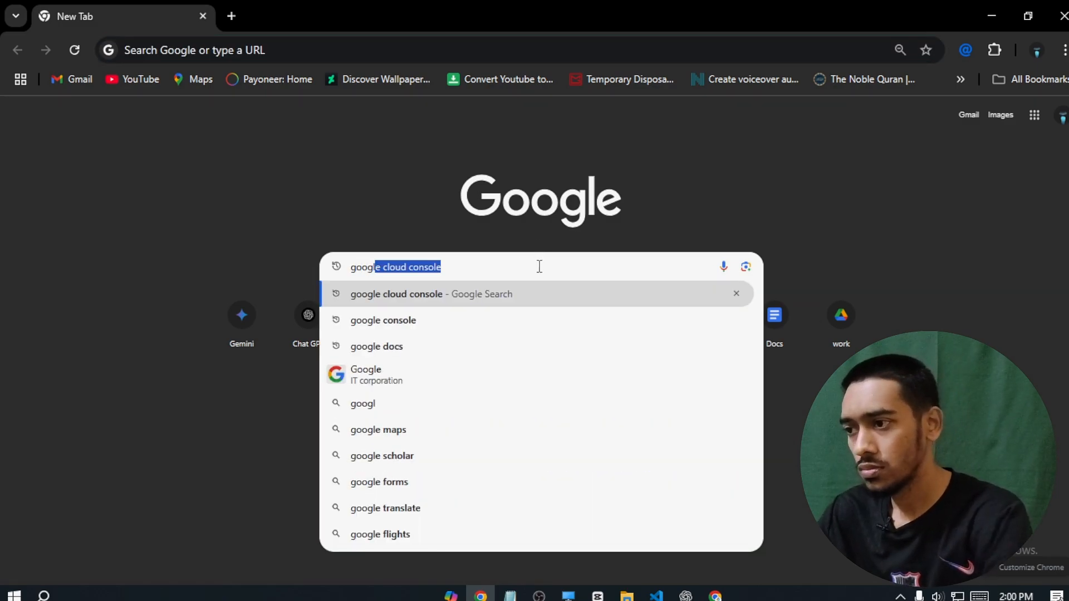
pyautogui.press('Right')
pyautogui.press('Return')
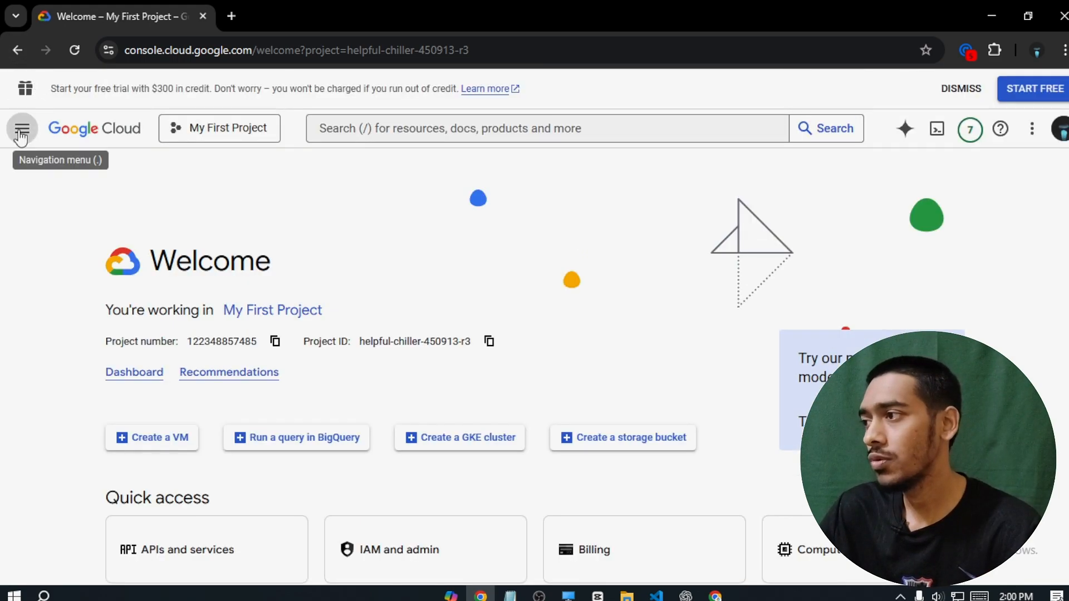
pyautogui.click(22, 137)
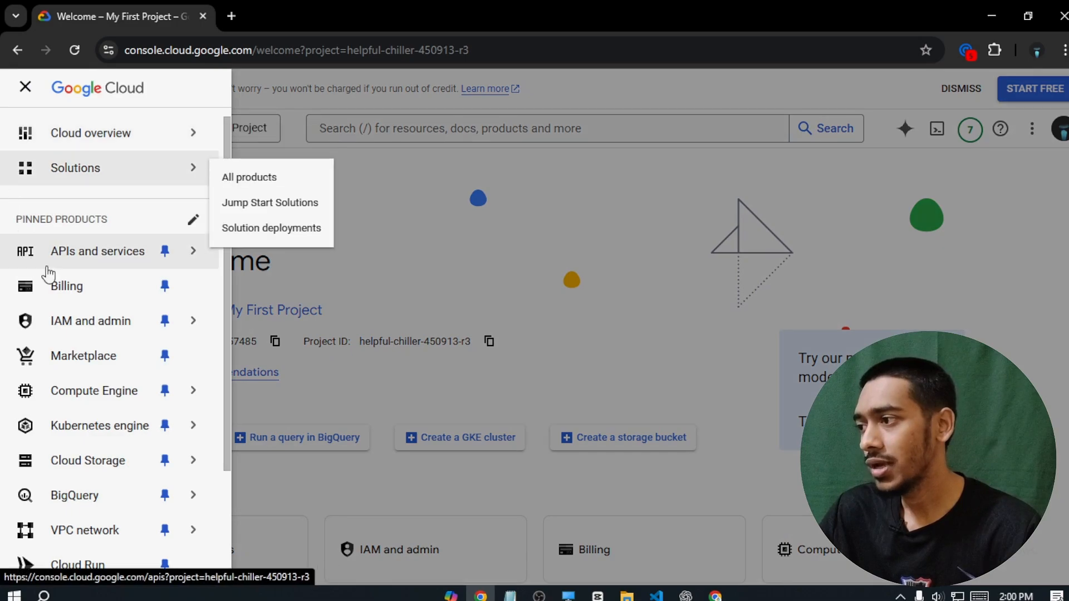
pyautogui.moveTo(74, 259)
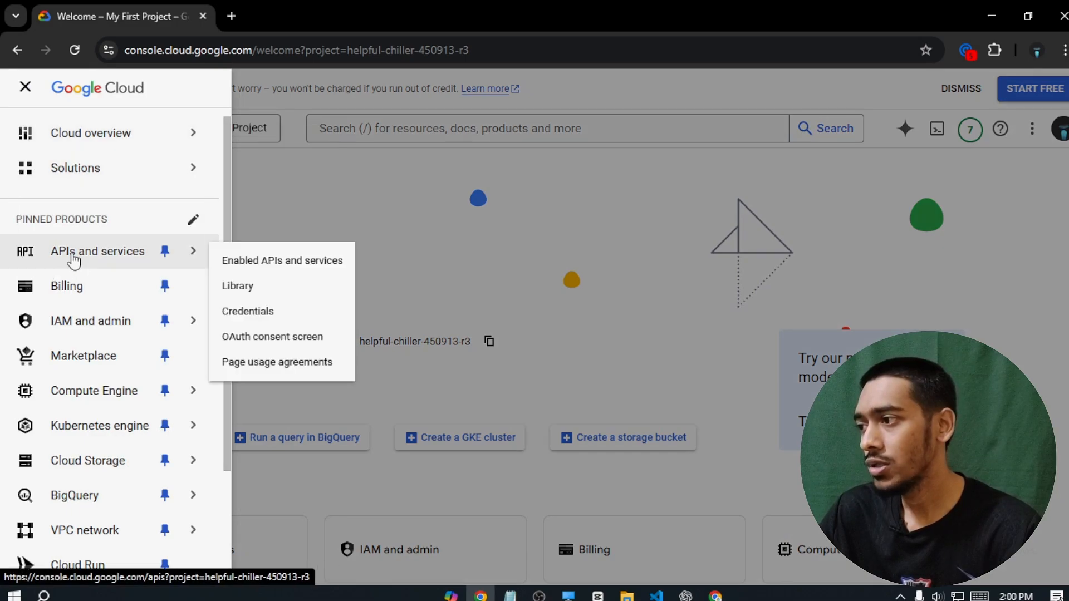
pyautogui.click(246, 298)
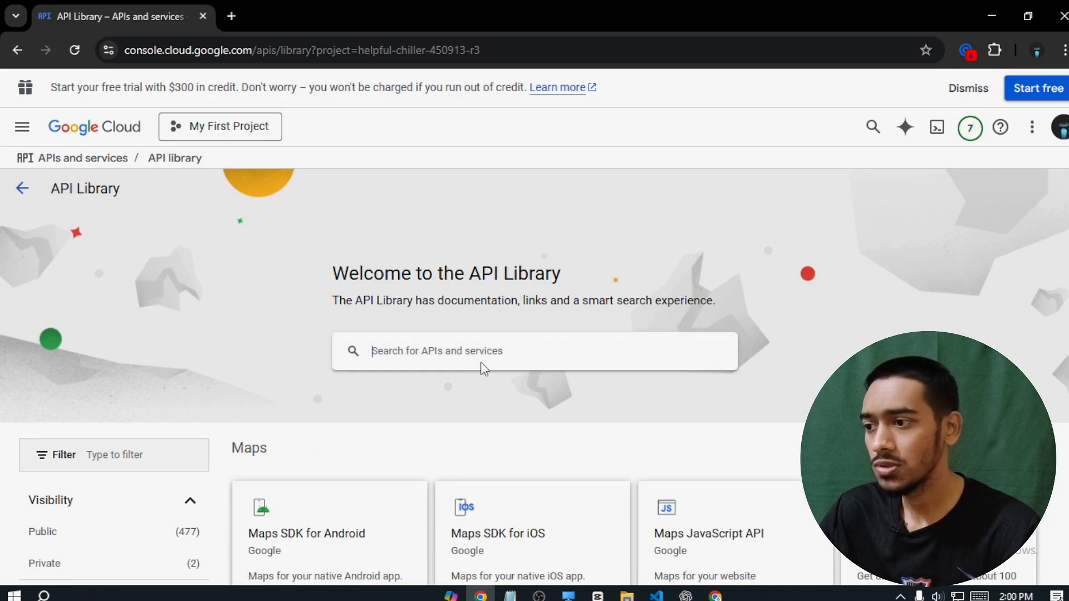
# - Find the YouTube Data API v3 in the library and enable it
pyautogui.click(484, 368)
pyautogui.write('youtube')
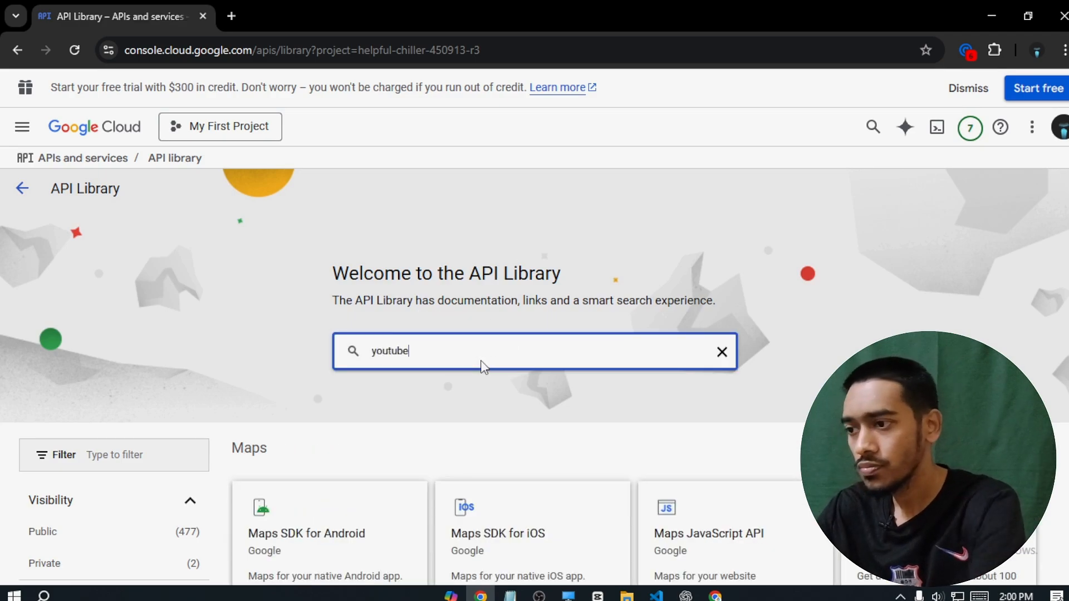
pyautogui.press('Return')
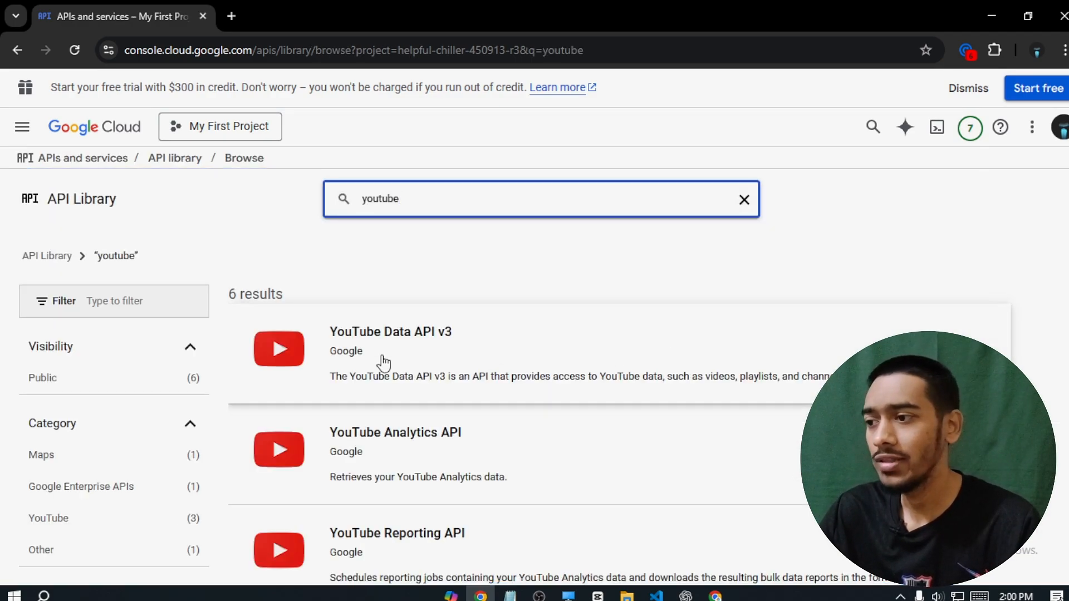
pyautogui.click(420, 346)
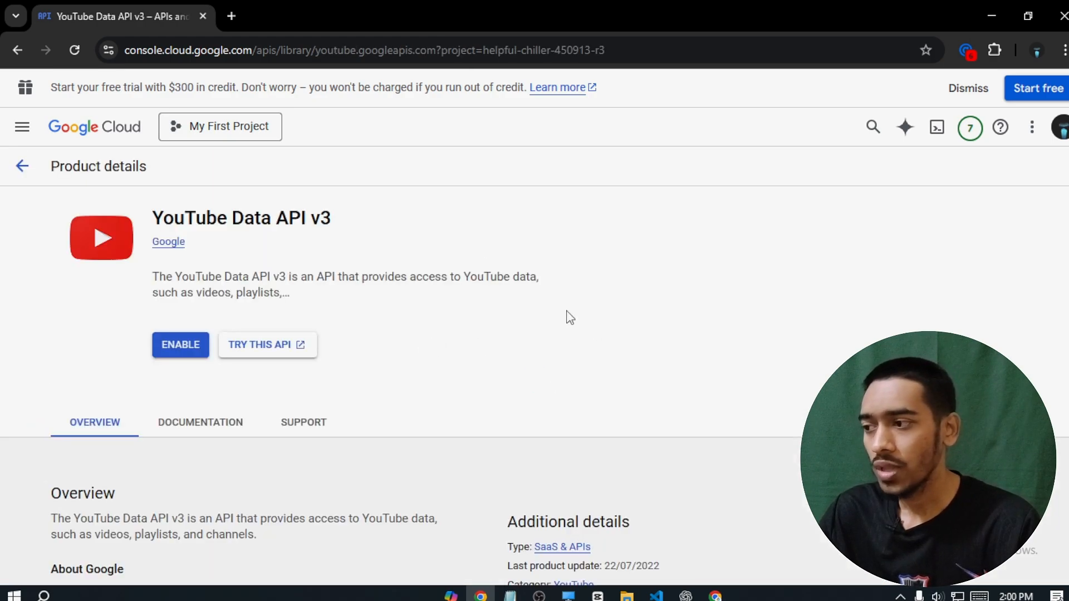
pyautogui.click(176, 348)
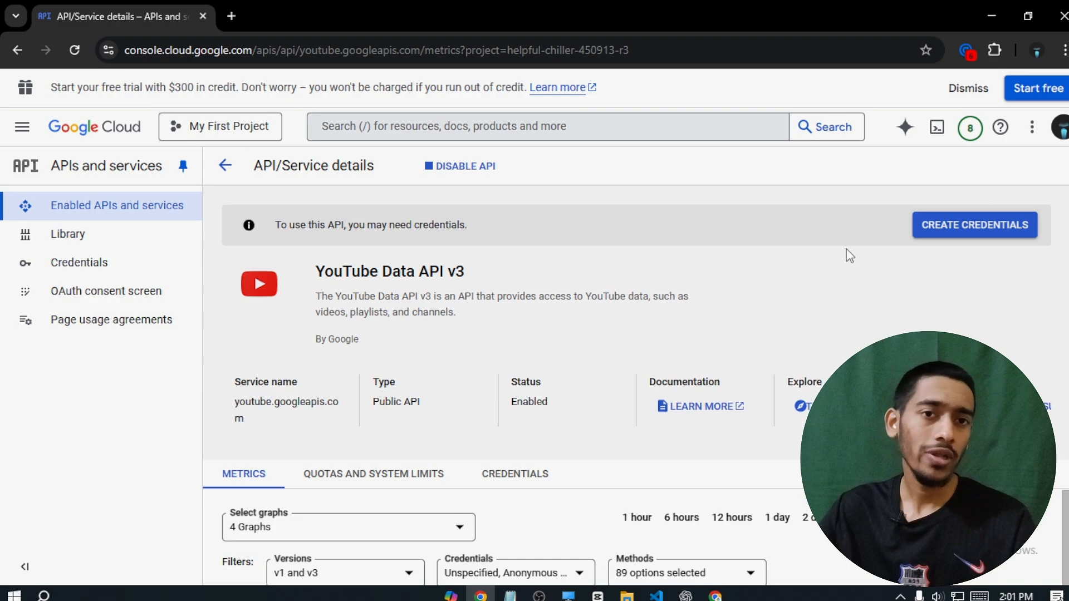
# - Create public-data API key credentials for the YouTube Data API v3
pyautogui.click(989, 231)
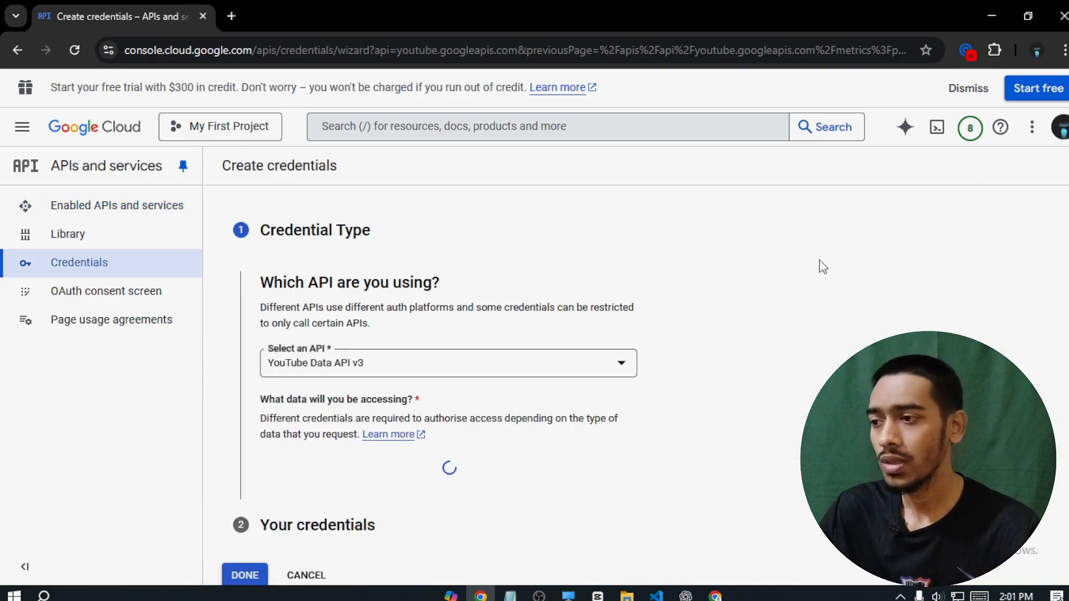
pyautogui.scroll(-2, 434, 401)
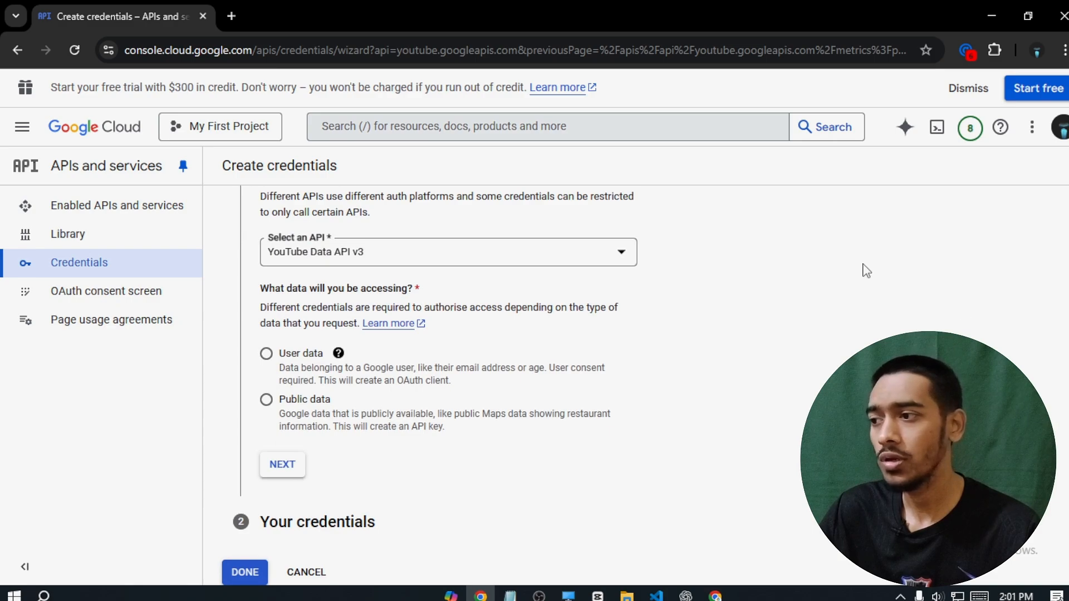
pyautogui.moveTo(258, 290); pyautogui.dragTo(452, 286)
pyautogui.click(467, 287)
pyautogui.click(266, 399)
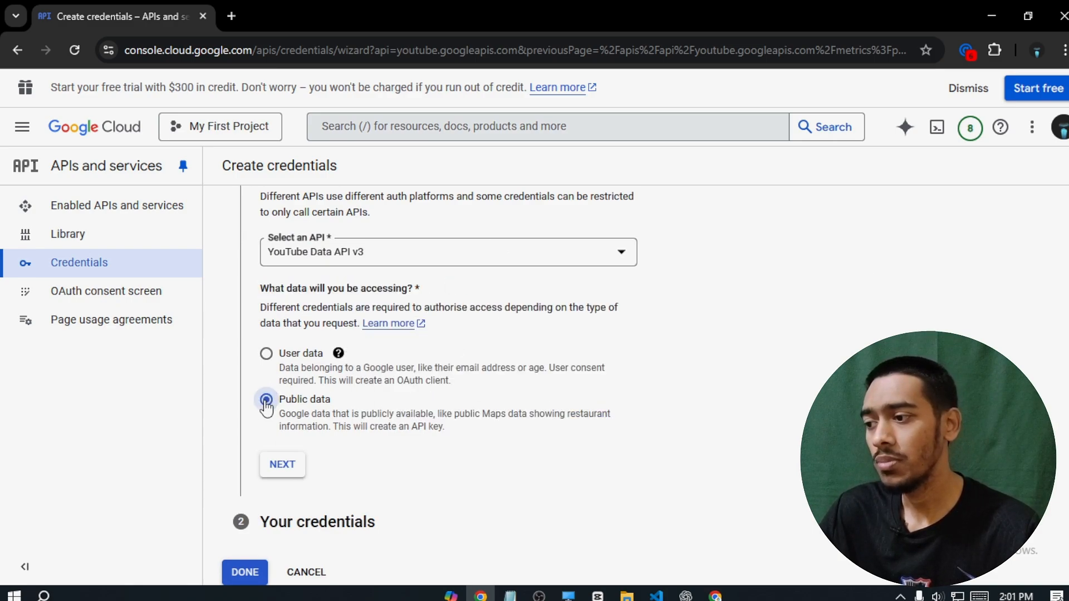
pyautogui.click(294, 471)
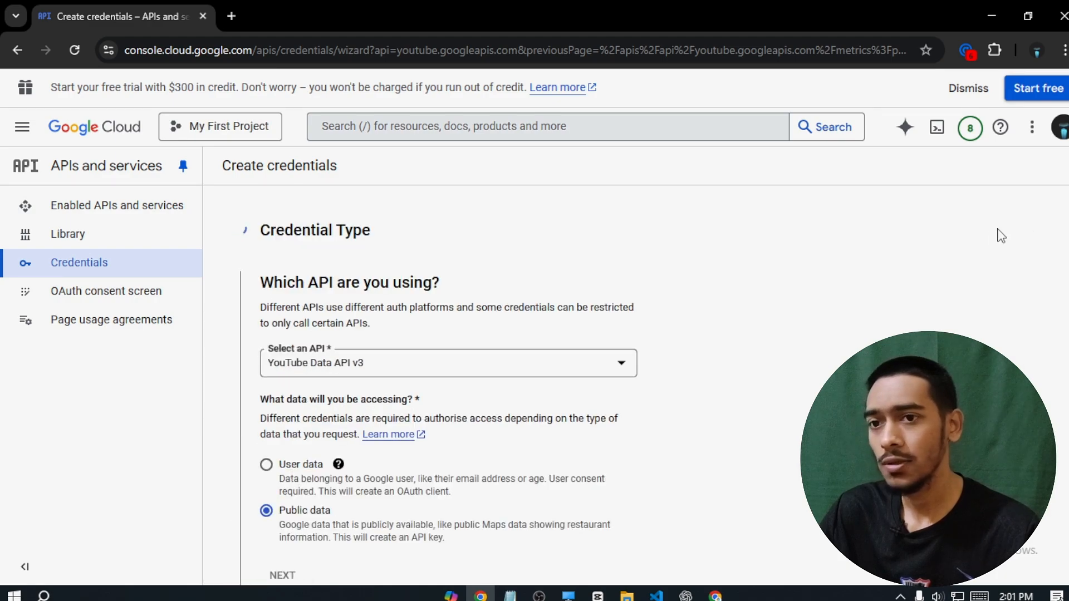
pyautogui.scroll(-2, 891, 356)
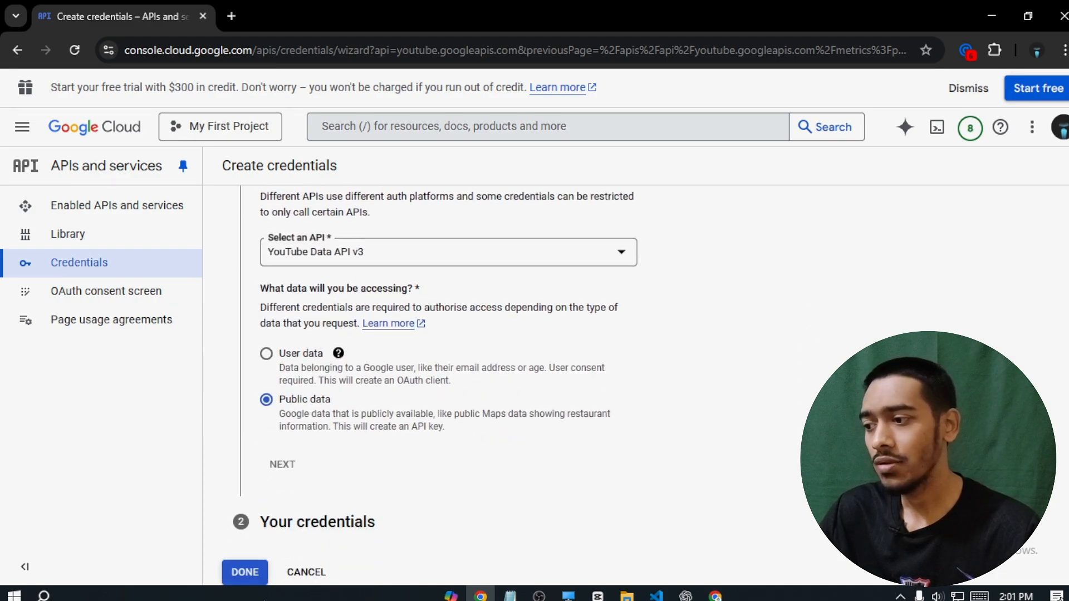
pyautogui.click(247, 578)
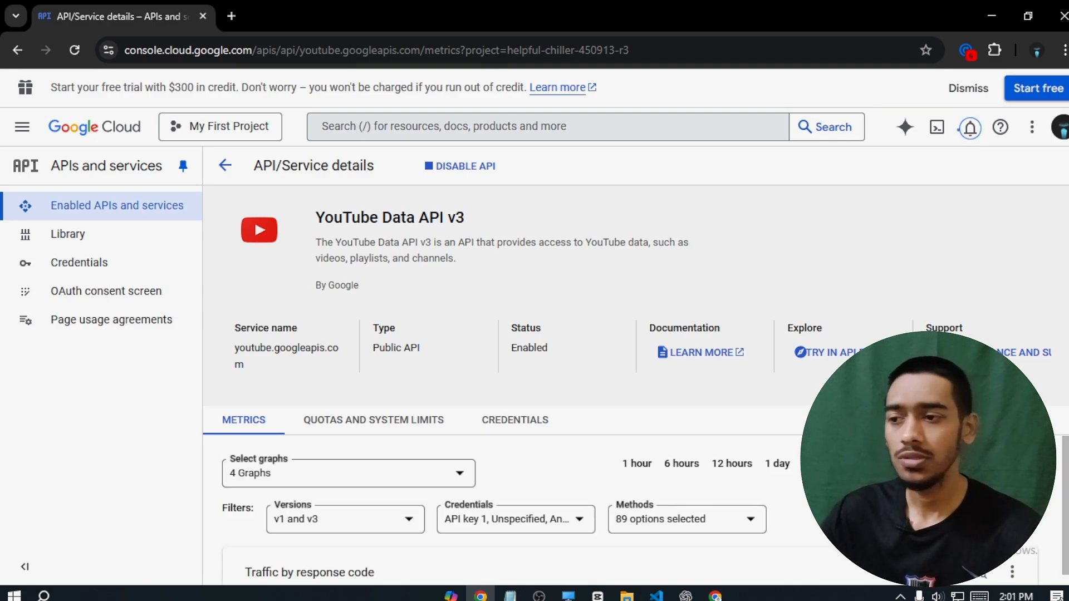
# - Copy API key 1 from the Credentials list and return to the n8n window
pyautogui.click(110, 263)
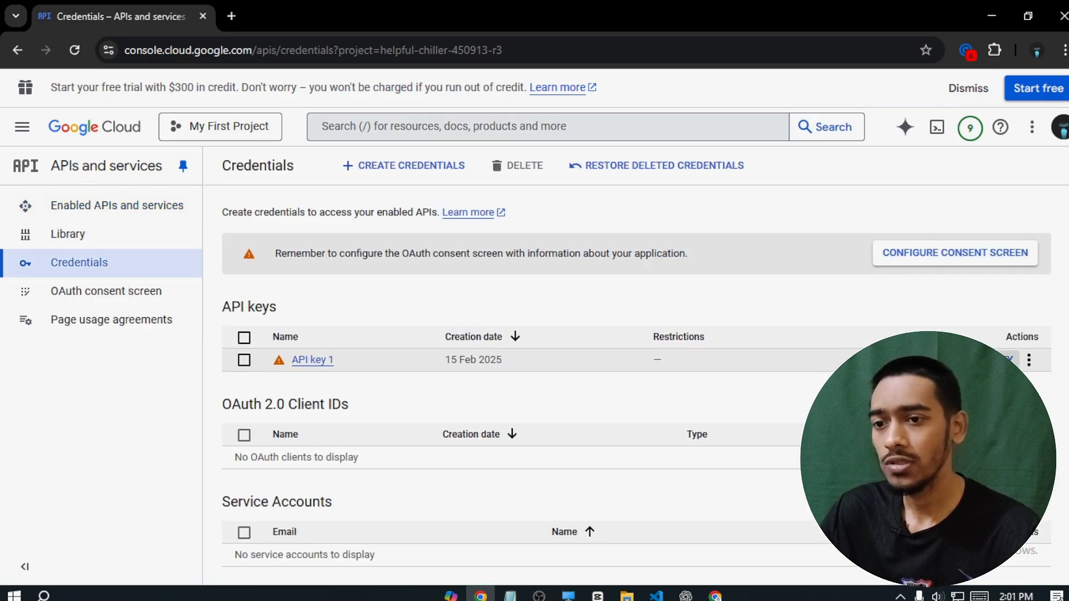
pyautogui.click(988, 360)
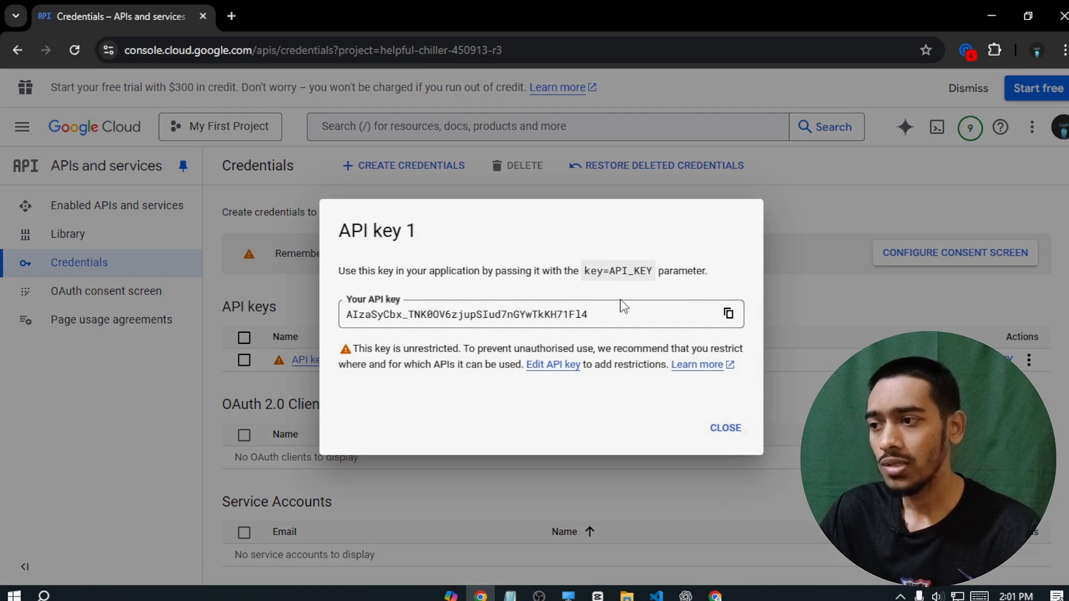
pyautogui.click(728, 313)
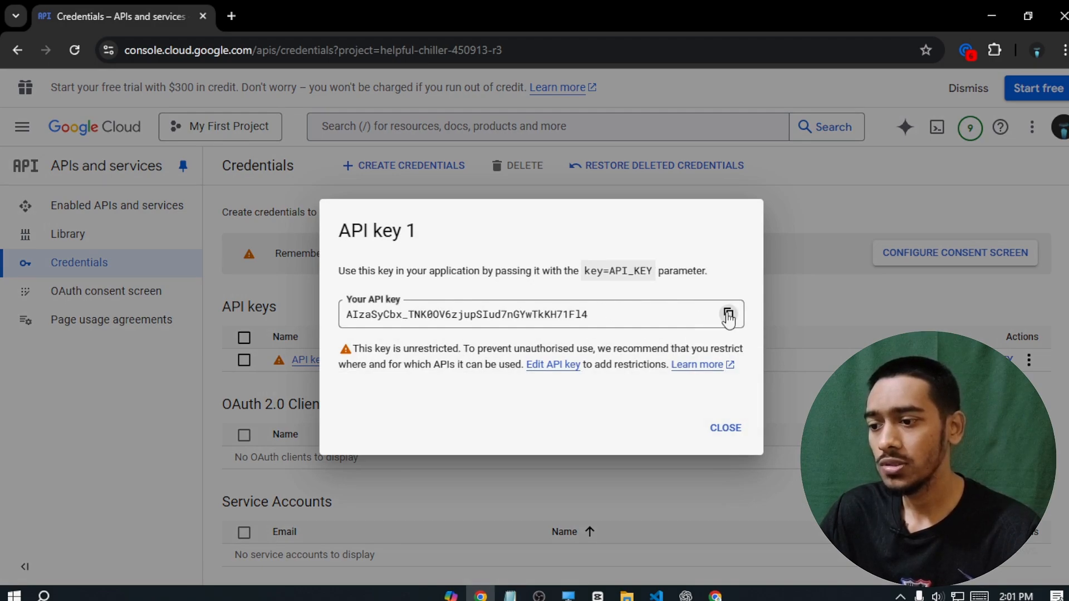
pyautogui.click(714, 596)
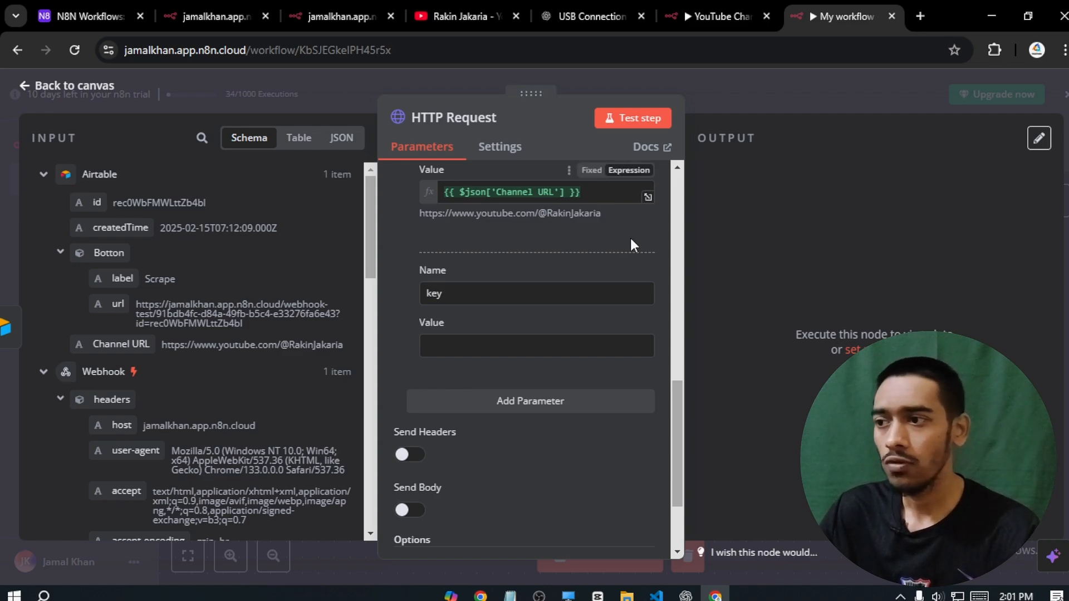
# - Paste the API key into the key parameter's value and test the HTTP Request step
pyautogui.click(901, 596)
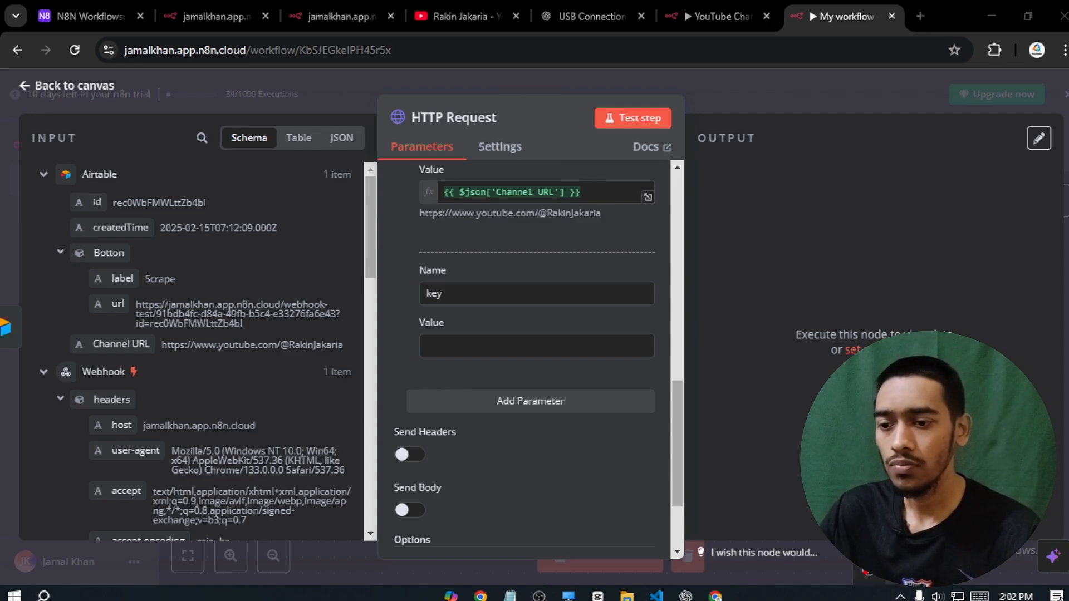
pyautogui.click(488, 340)
pyautogui.hotkey('ctrl', 'v')
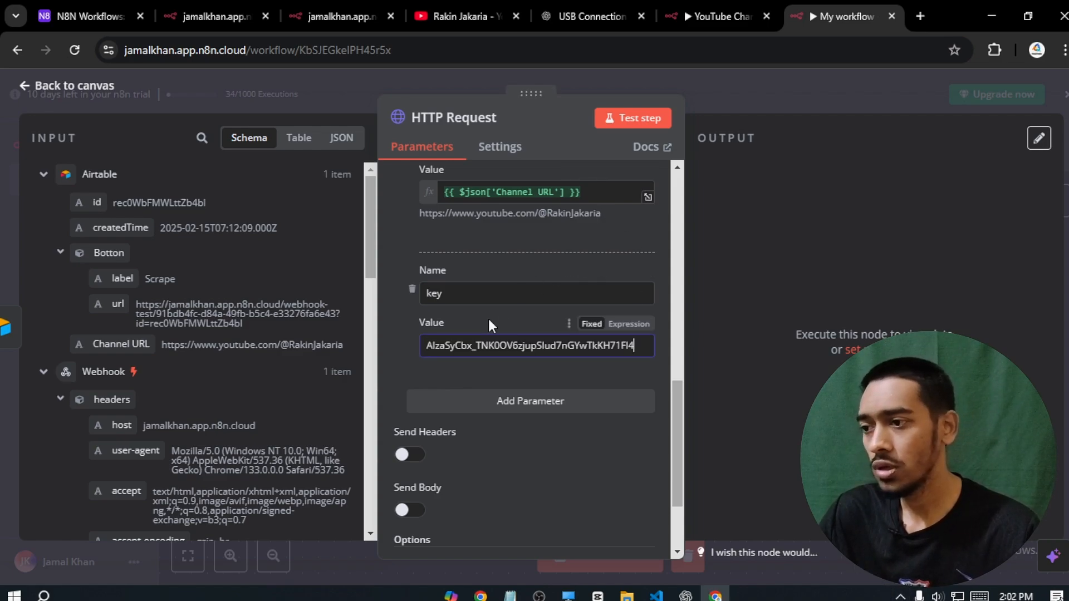
pyautogui.click(489, 319)
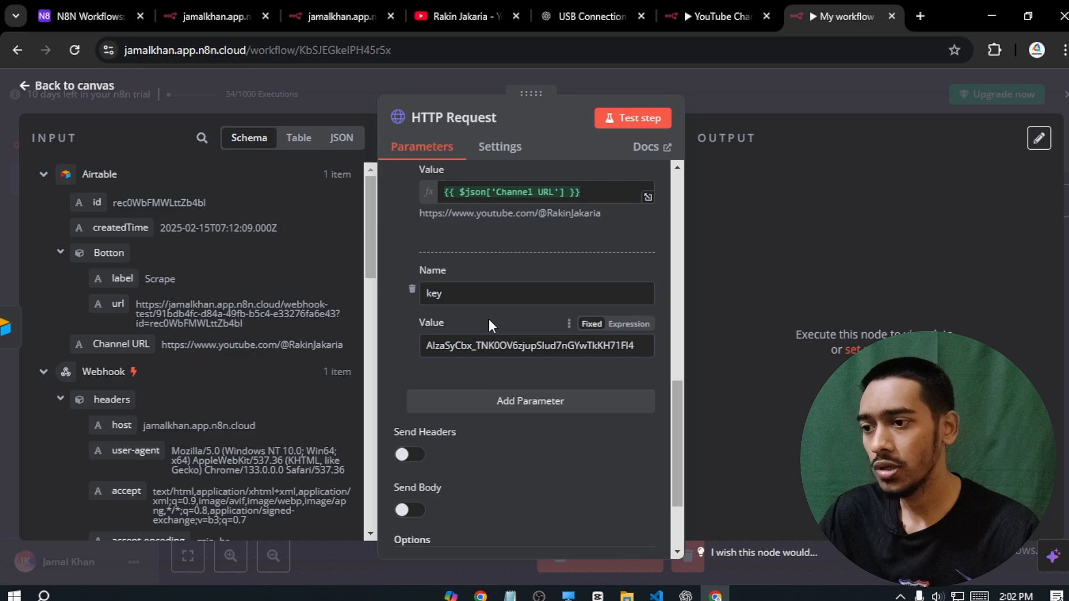
pyautogui.click(632, 119)
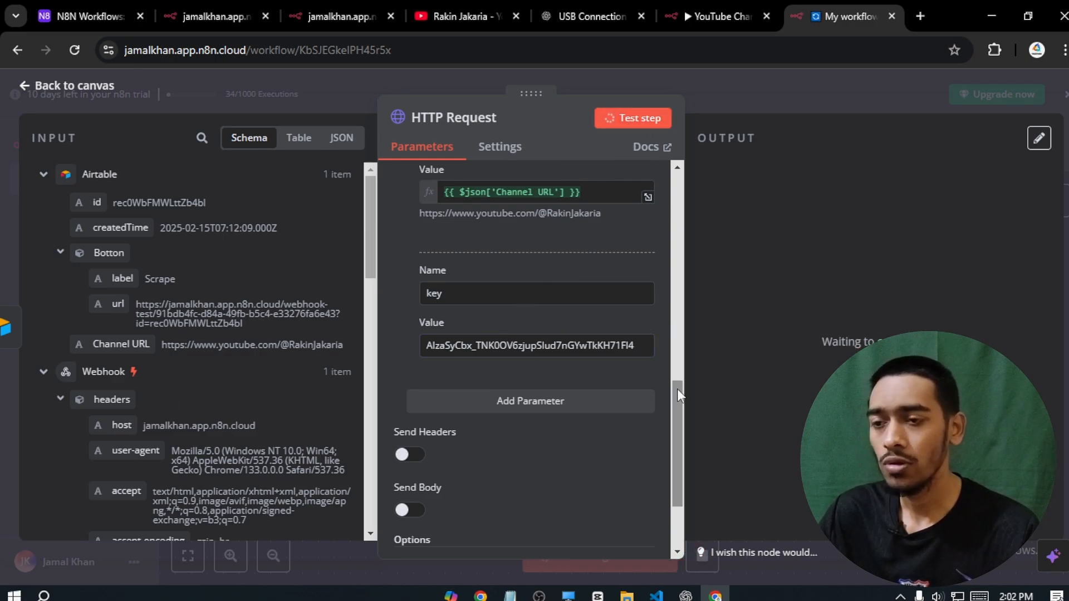
pyautogui.scroll(-3, 1058, 384)
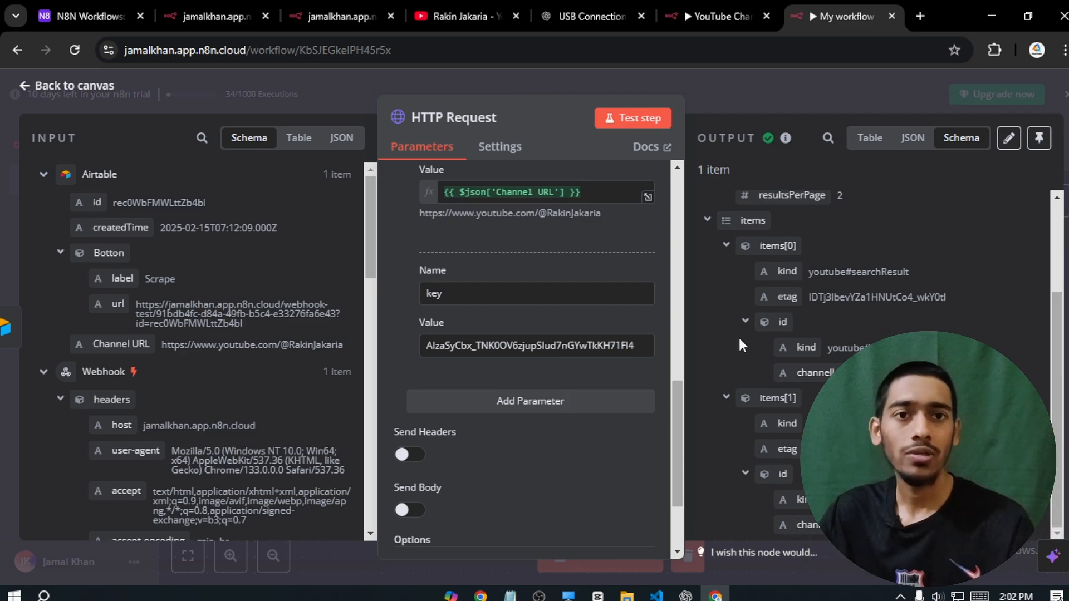
# - Add a second HTTP Request node after the first request
pyautogui.click(39, 86)
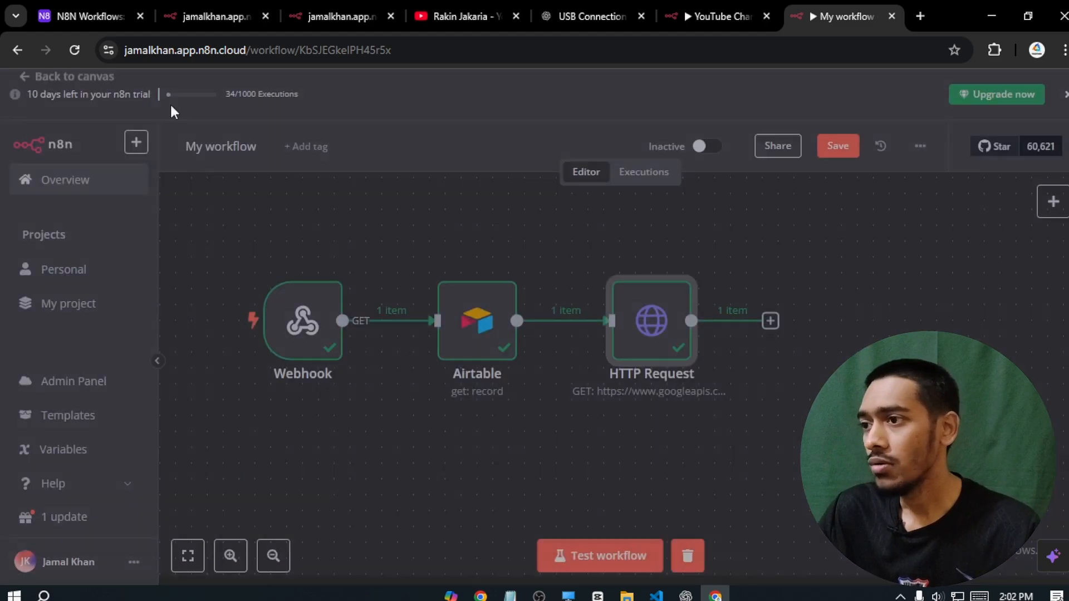
pyautogui.moveTo(679, 259); pyautogui.dragTo(496, 217)
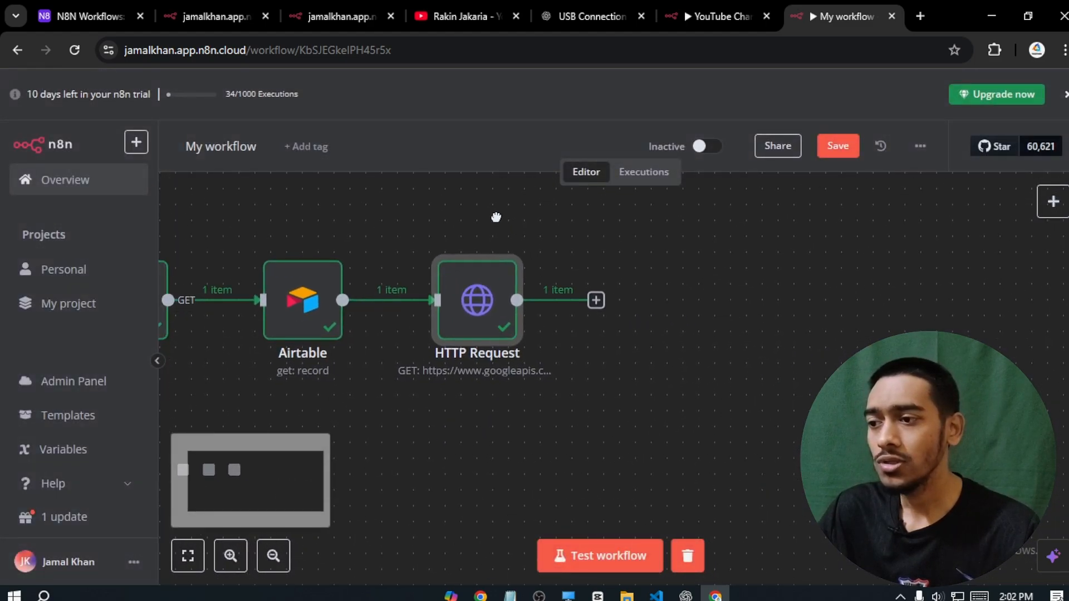
pyautogui.click(595, 300)
pyautogui.write('h')
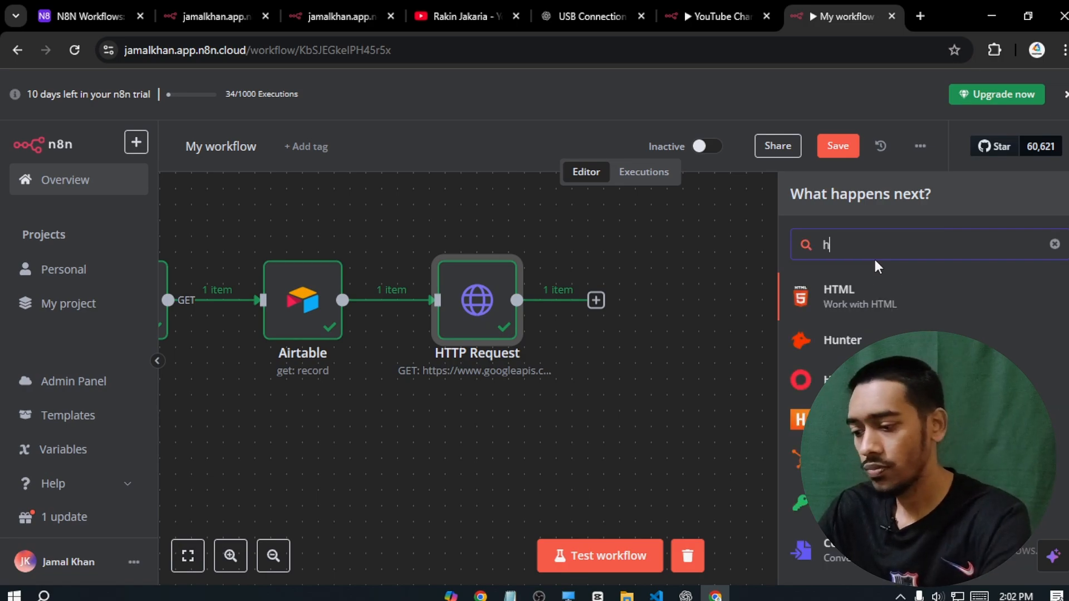
pyautogui.write('ttp')
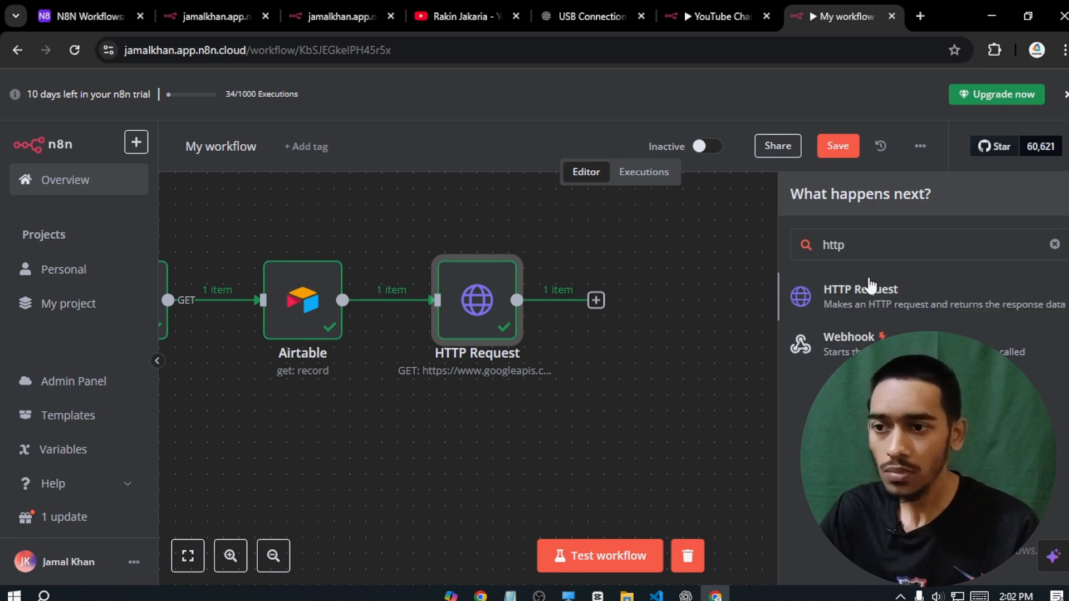
pyautogui.click(870, 287)
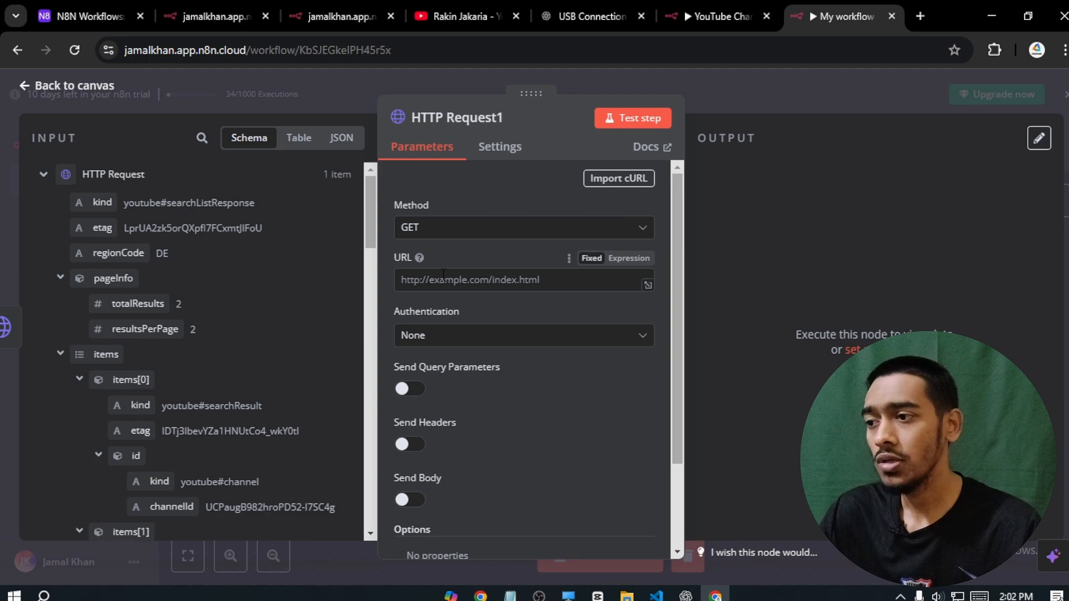
# - Copy the YouTube channels URL from the YouTube Channel Scraper workflow into the new node's URL
pyautogui.click(718, 16)
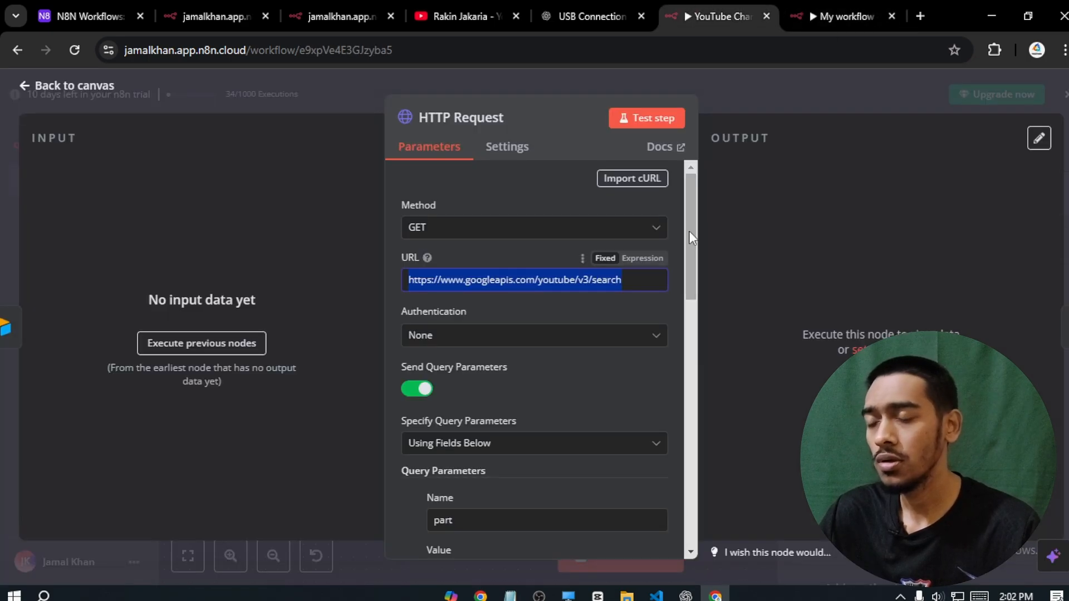
pyautogui.click(55, 96)
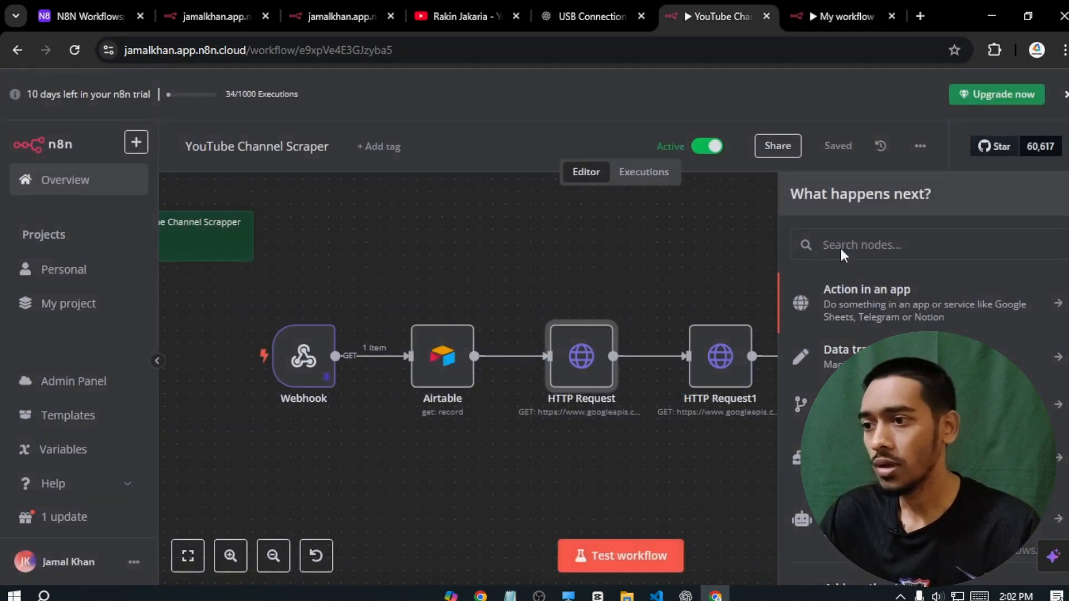
pyautogui.doubleClick(716, 356)
pyautogui.tripleClick(581, 280)
pyautogui.hotkey('ctrl', 'c')
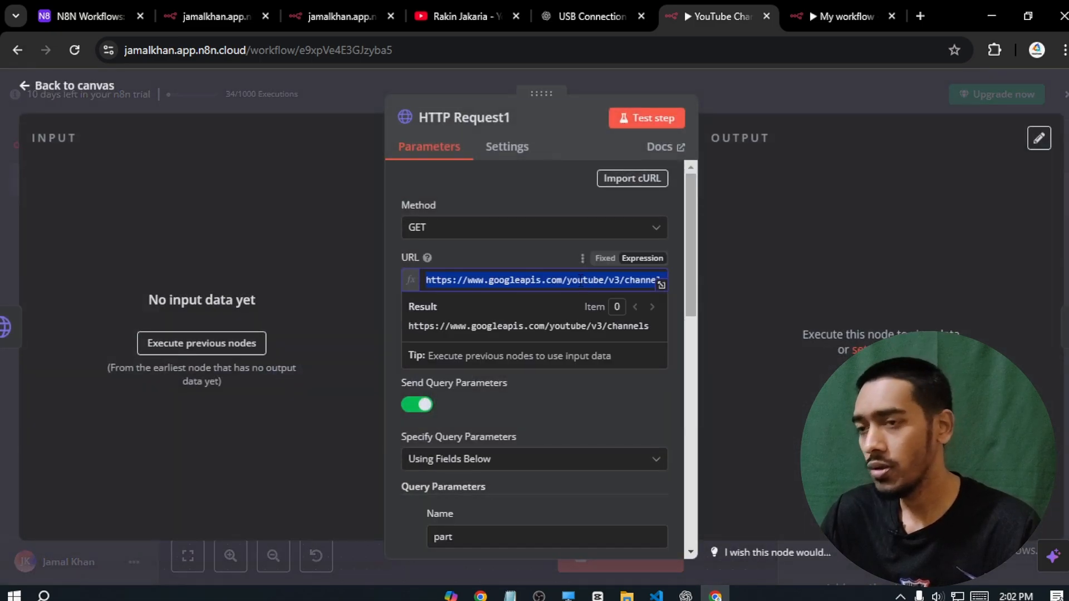
pyautogui.click(851, 15)
pyautogui.click(469, 280)
pyautogui.hotkey('ctrl', 'v')
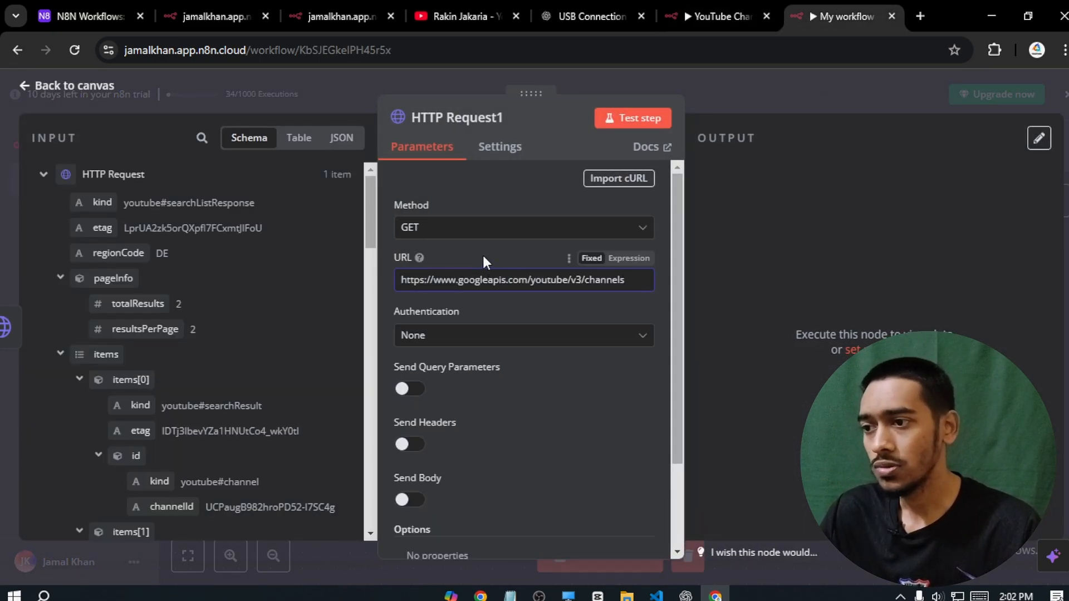
# - Enable query parameters and add part = snippet,statistics,brandingSettings
pyautogui.moveTo(672, 258); pyautogui.dragTo(673, 296)
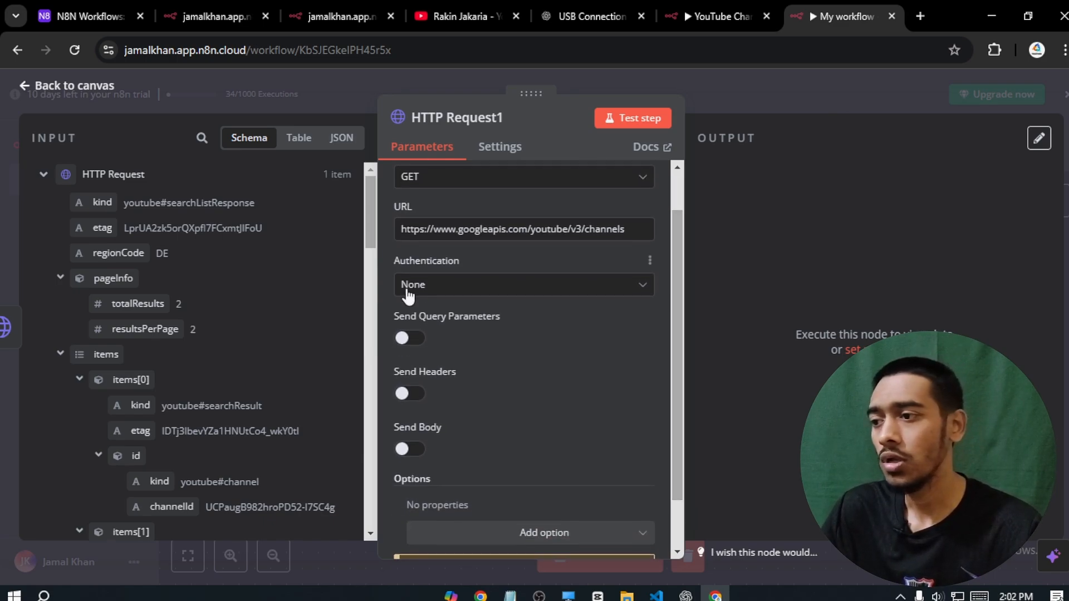
pyautogui.click(409, 336)
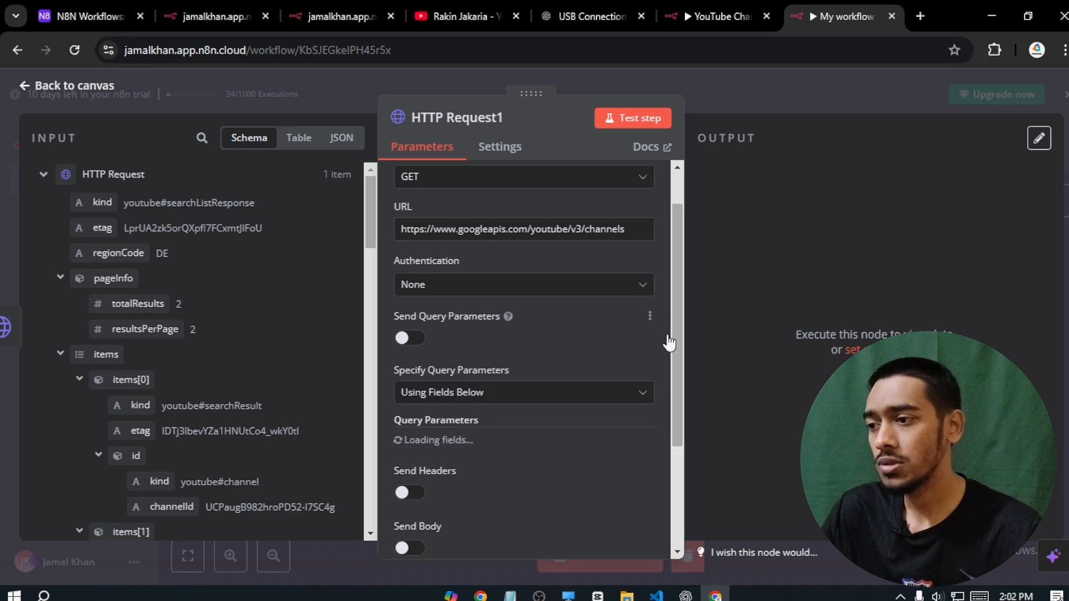
pyautogui.moveTo(676, 243); pyautogui.dragTo(670, 344)
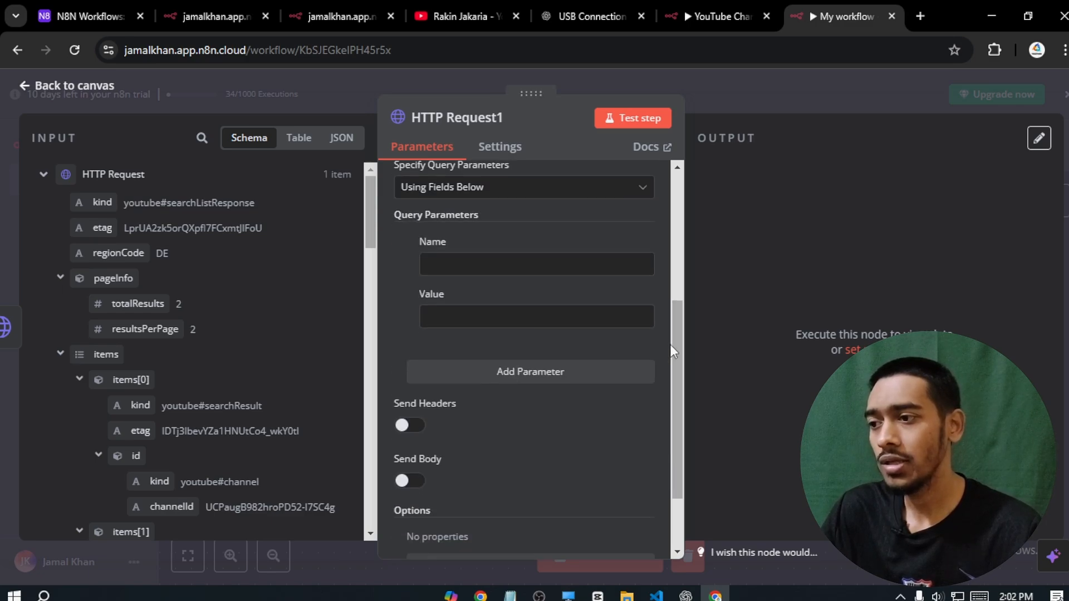
pyautogui.click(451, 267)
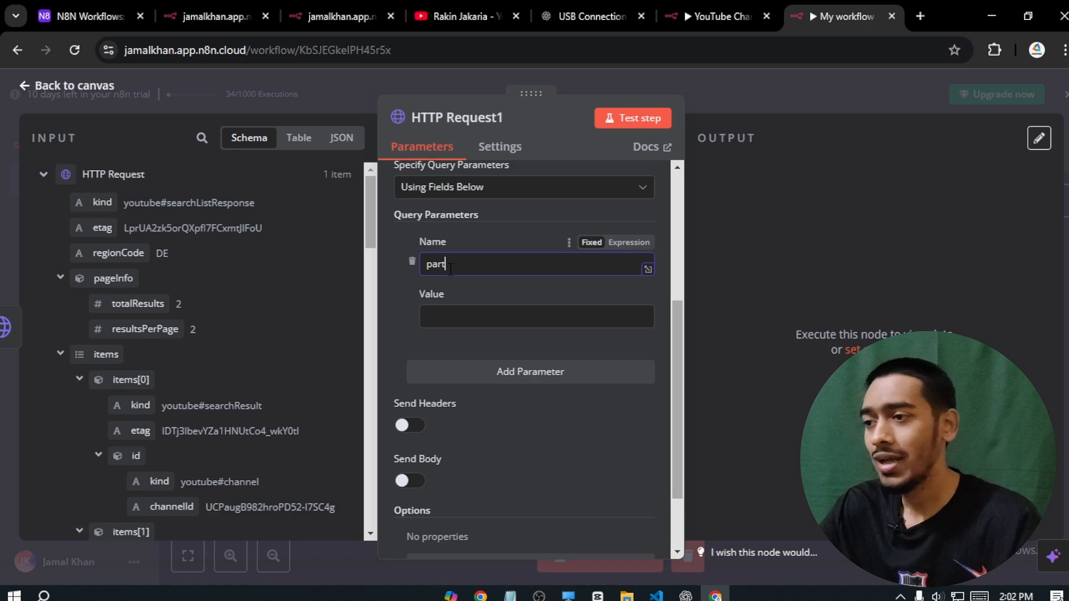
pyautogui.write('part')
pyautogui.click(440, 319)
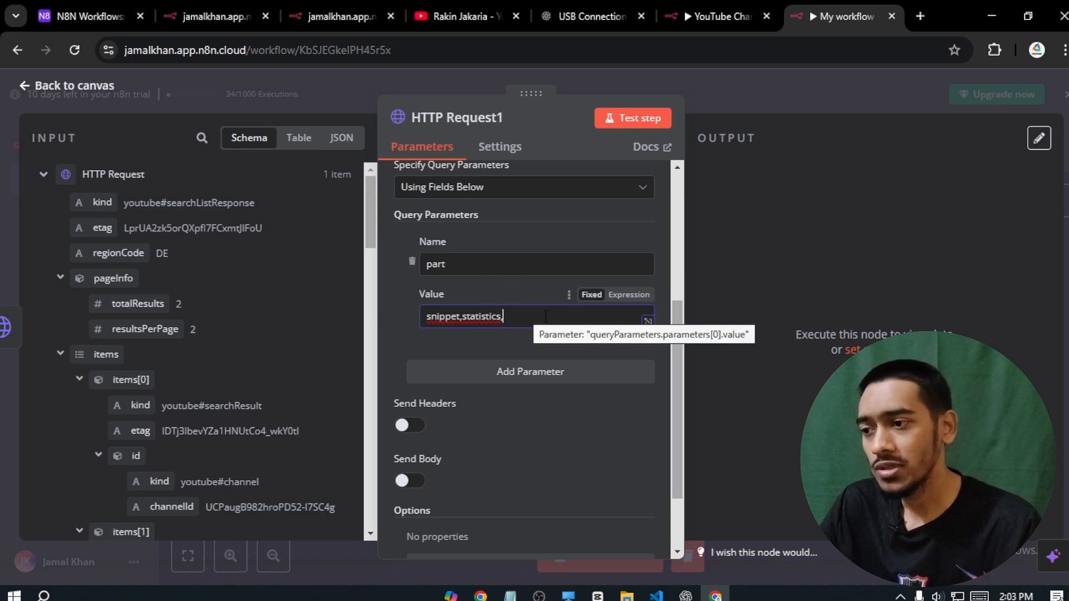
pyautogui.write('brandi')
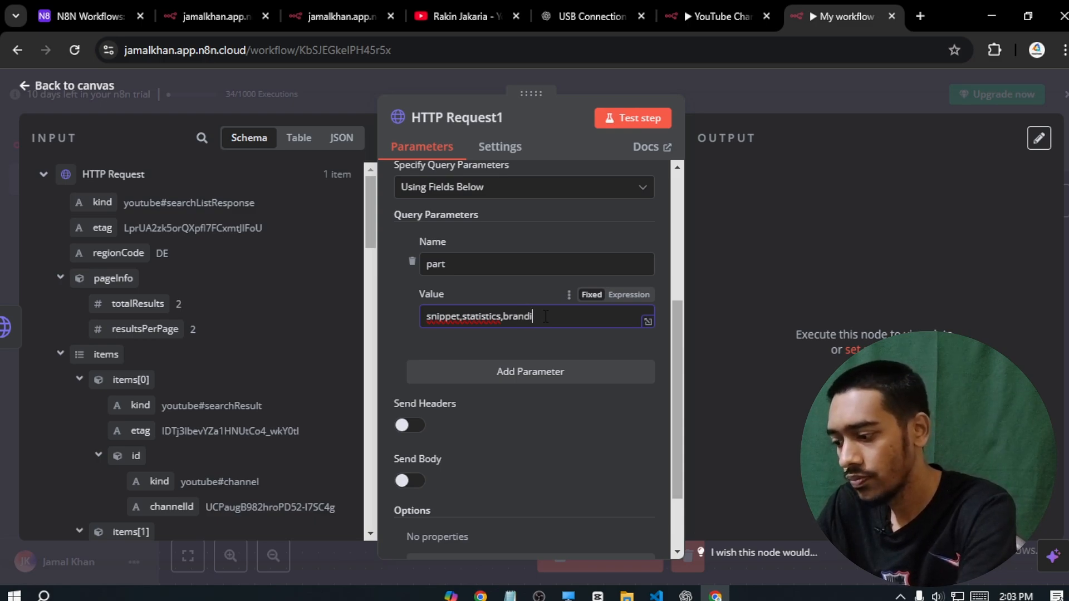
pyautogui.write('ngSet')
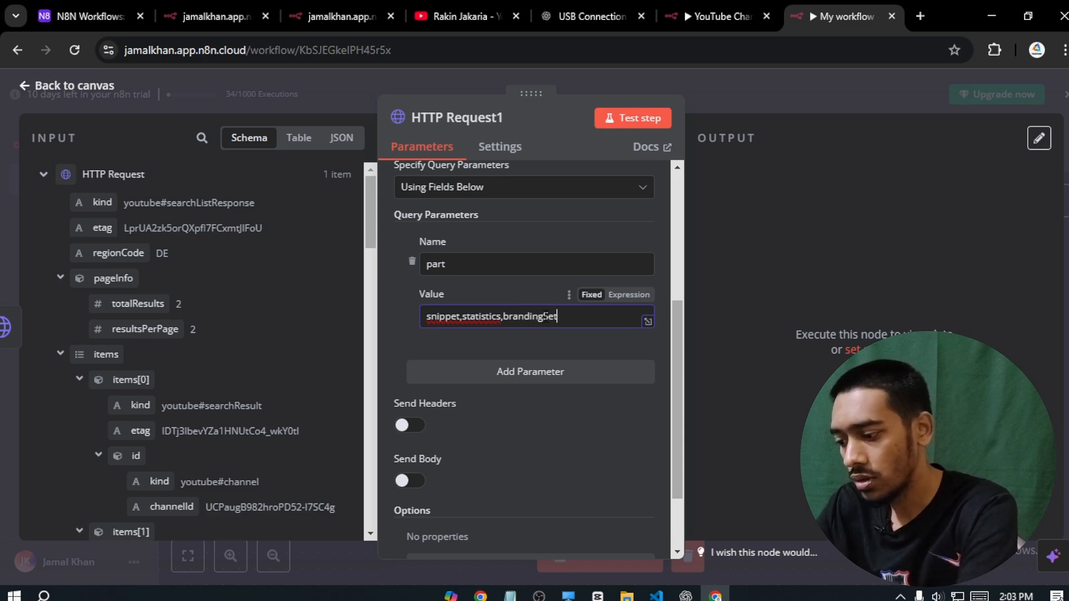
pyautogui.write('tin')
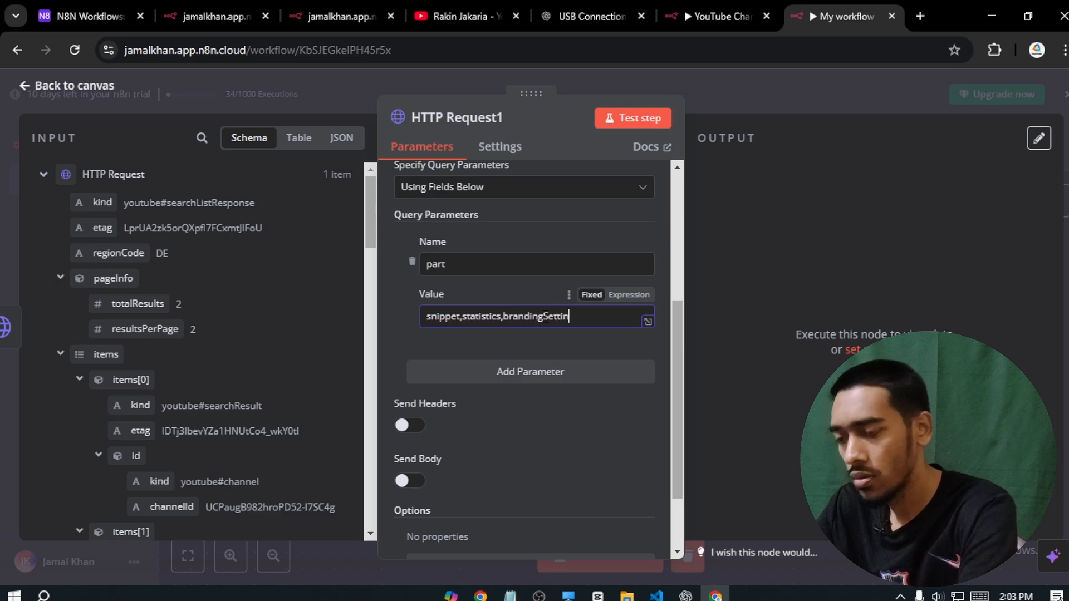
pyautogui.write('gs')
pyautogui.click(546, 351)
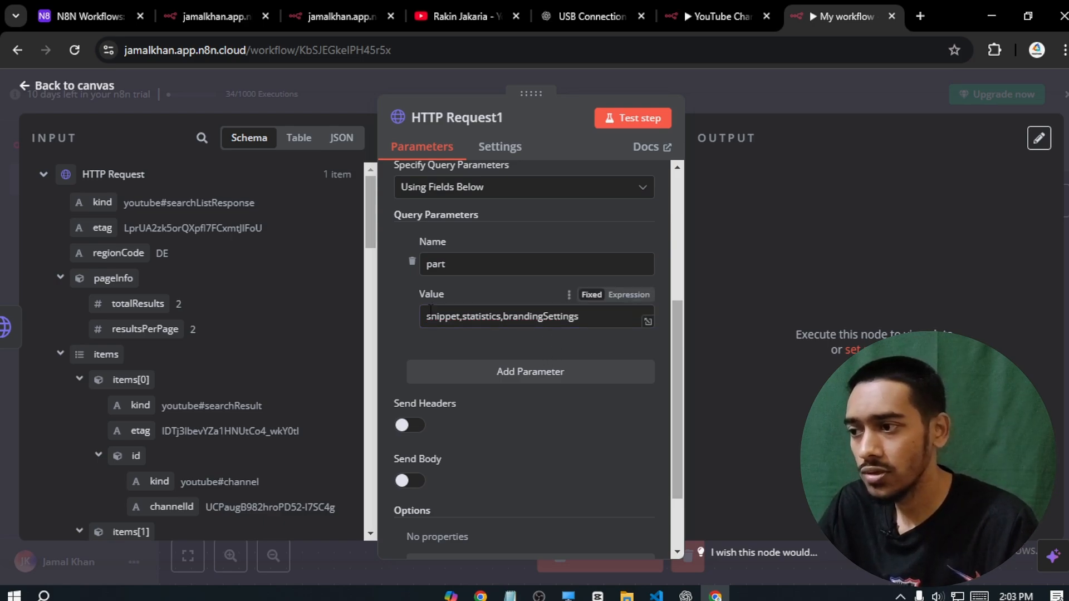
pyautogui.moveTo(428, 315); pyautogui.dragTo(503, 317)
pyautogui.click(520, 345)
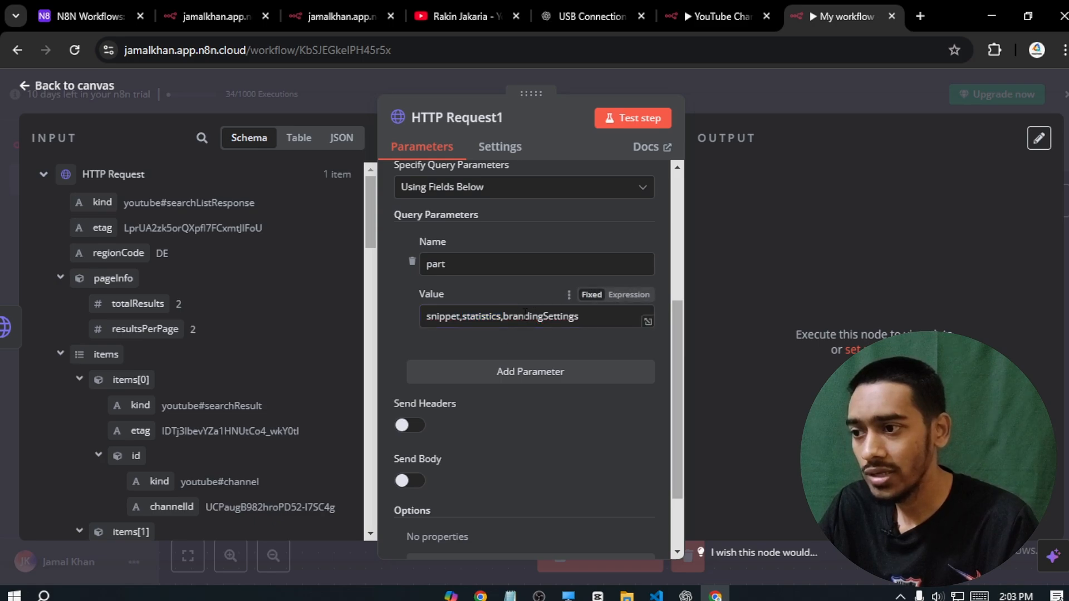
# - Add an id query parameter mapped to the first search result's channelId
pyautogui.click(543, 372)
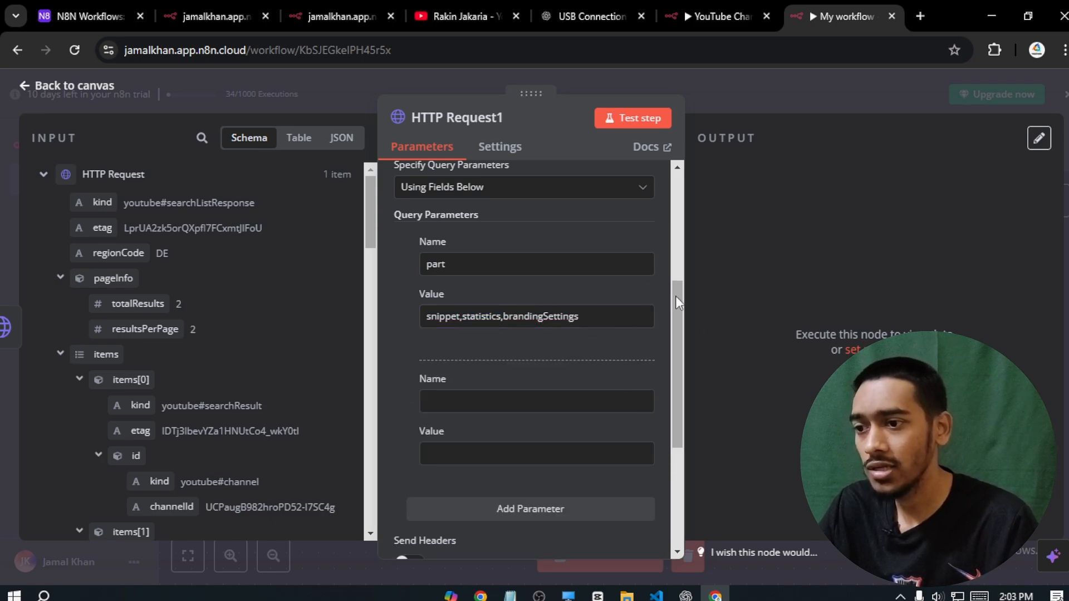
pyautogui.moveTo(676, 296); pyautogui.dragTo(687, 344)
pyautogui.click(529, 292)
pyautogui.write('id')
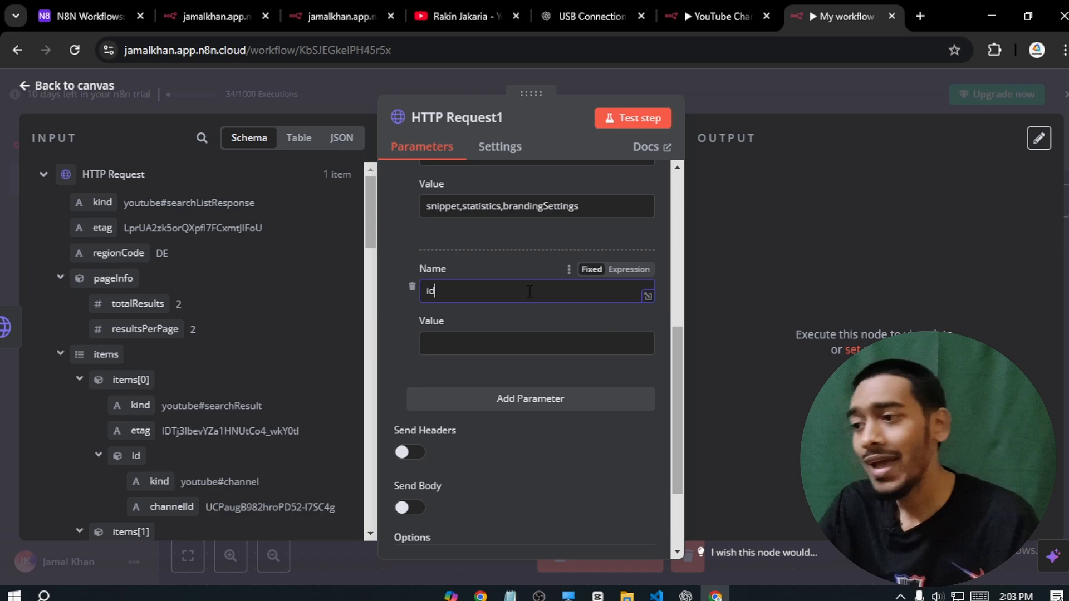
pyautogui.click(500, 349)
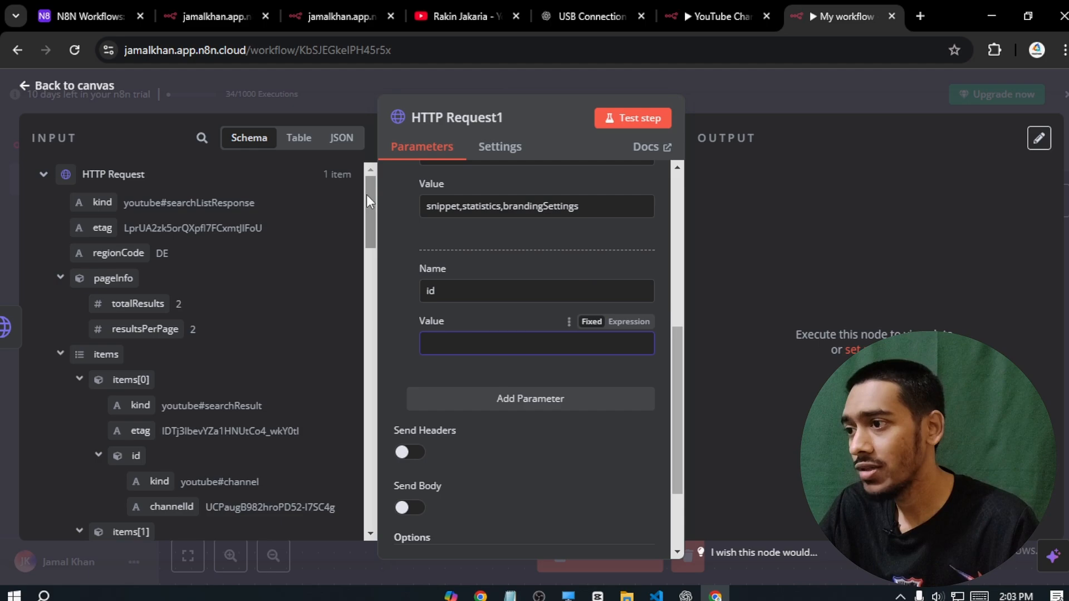
pyautogui.moveTo(367, 195); pyautogui.dragTo(368, 219)
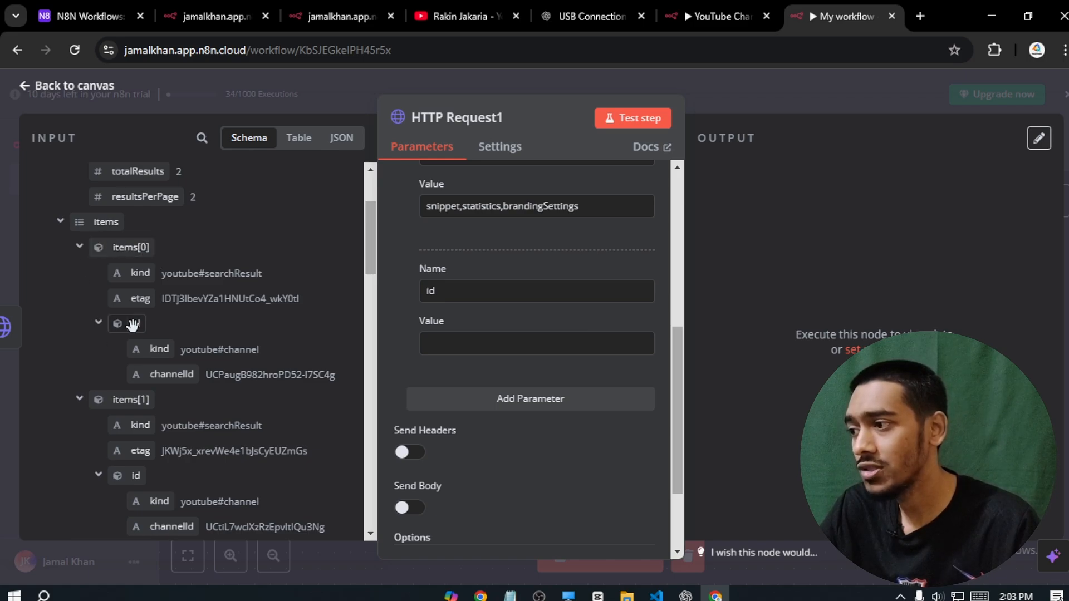
pyautogui.moveTo(166, 379); pyautogui.dragTo(449, 343)
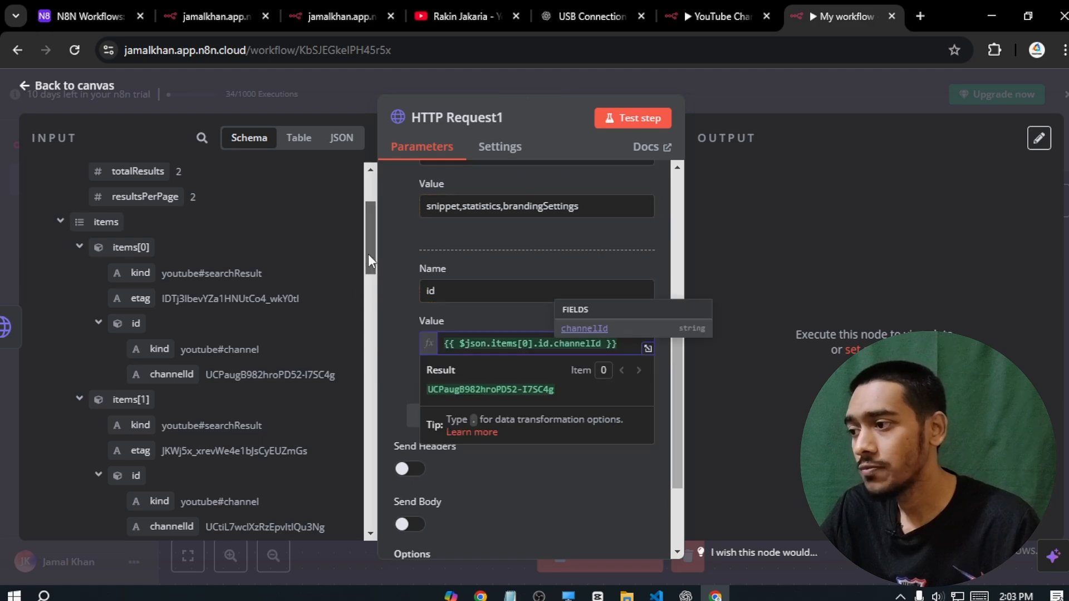
# - Confirm the id expression uses items[0], then add another blank parameter
pyautogui.moveTo(368, 253); pyautogui.dragTo(363, 287)
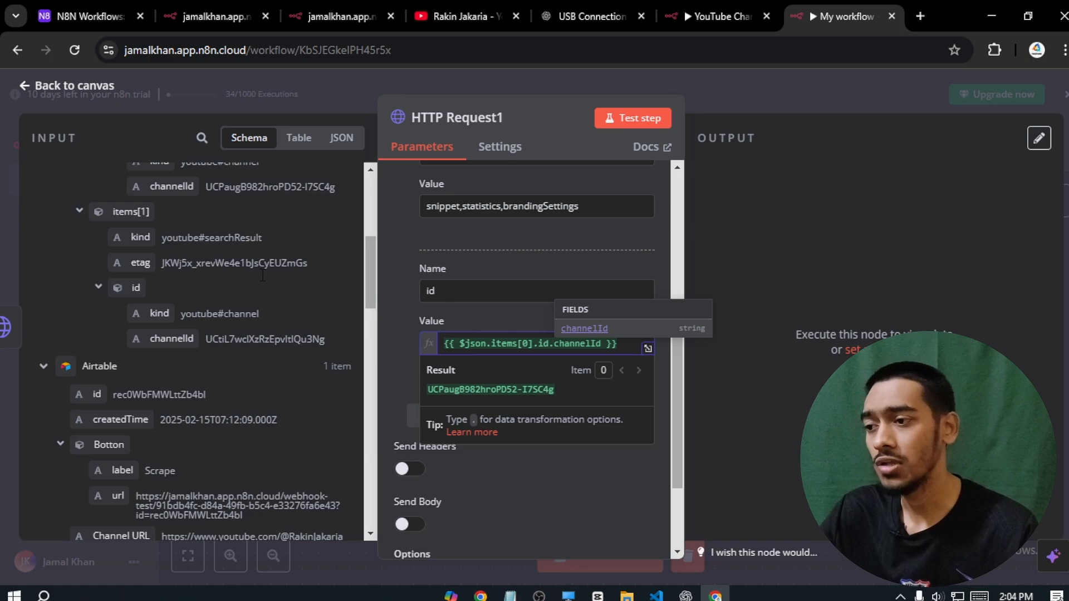
pyautogui.click(402, 292)
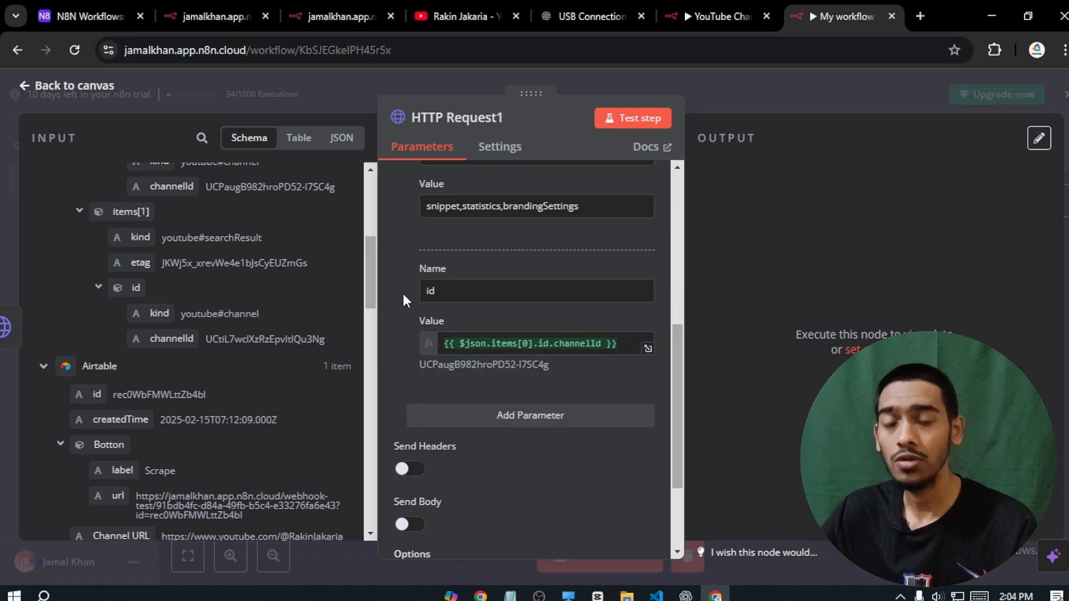
pyautogui.click(522, 346)
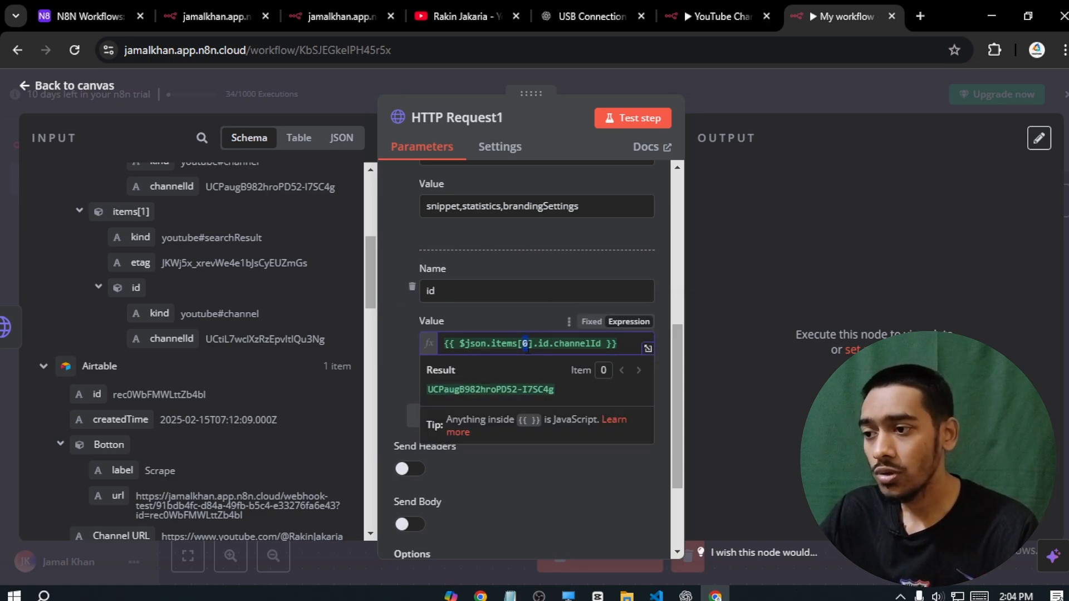
pyautogui.click(396, 322)
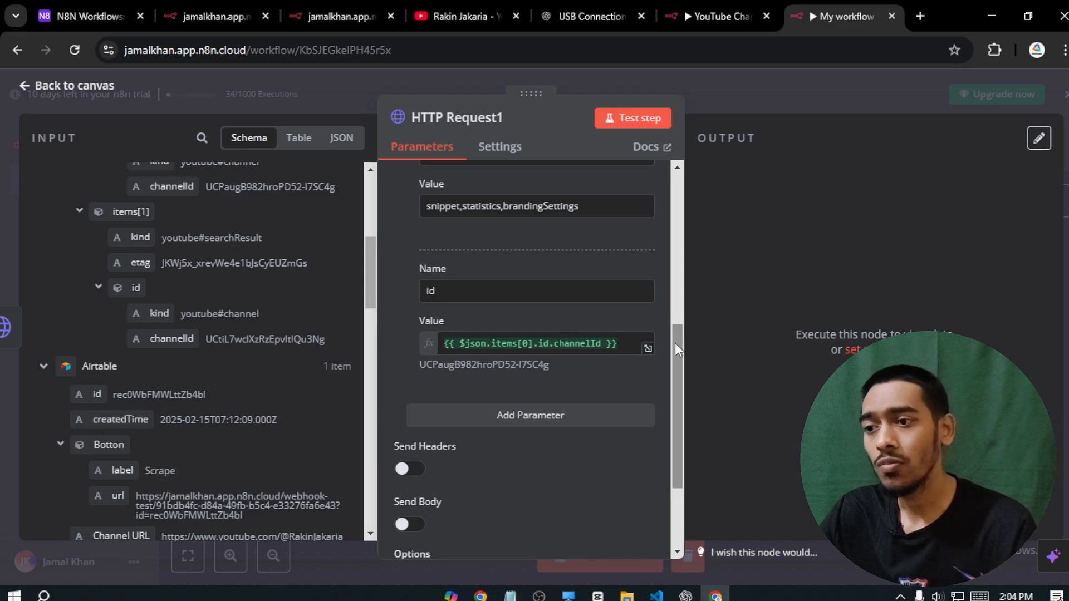
pyautogui.moveTo(674, 344); pyautogui.dragTo(675, 369)
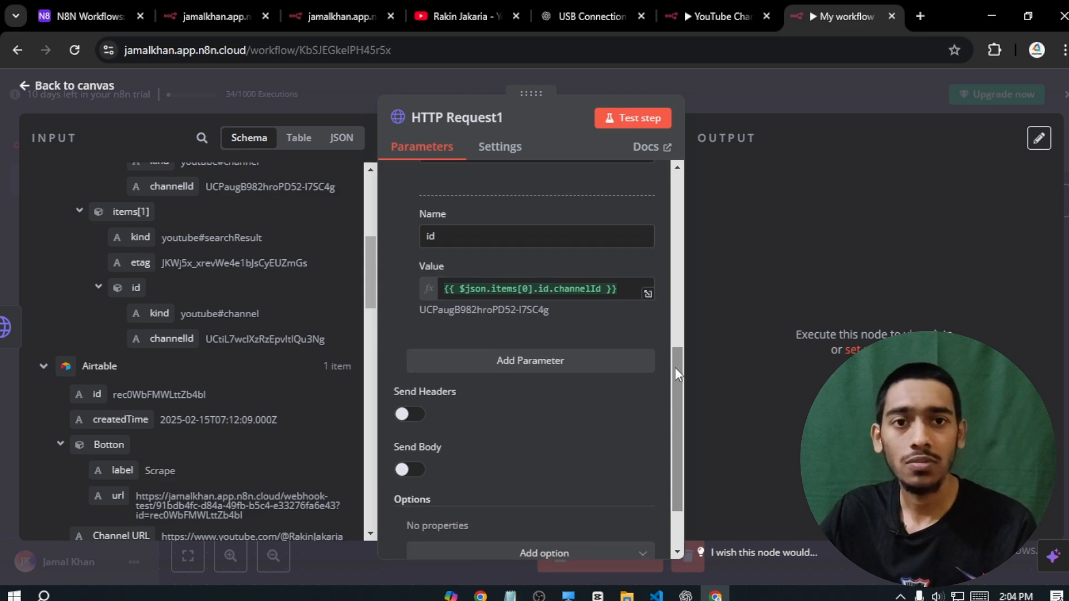
pyautogui.click(554, 362)
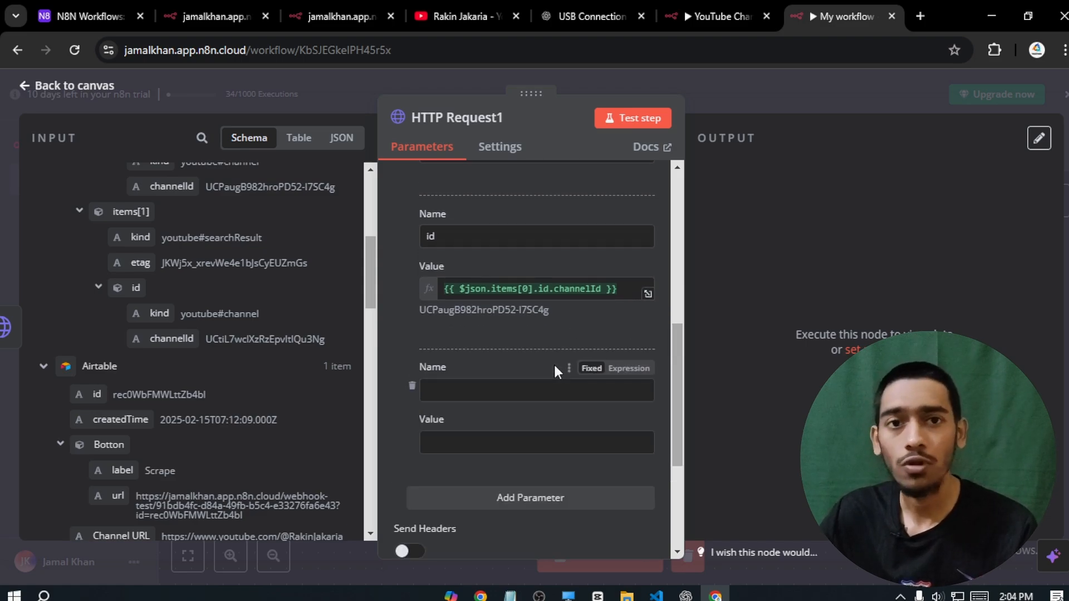
# - Add a key parameter holding the Google Cloud API key and test HTTP Request1
pyautogui.click(426, 367)
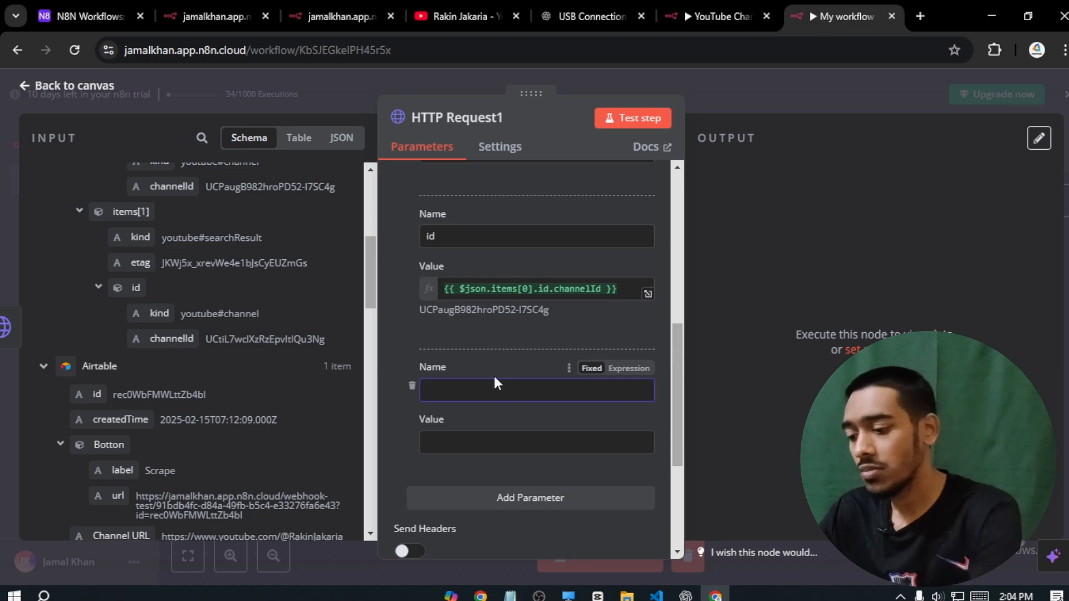
pyautogui.write('key')
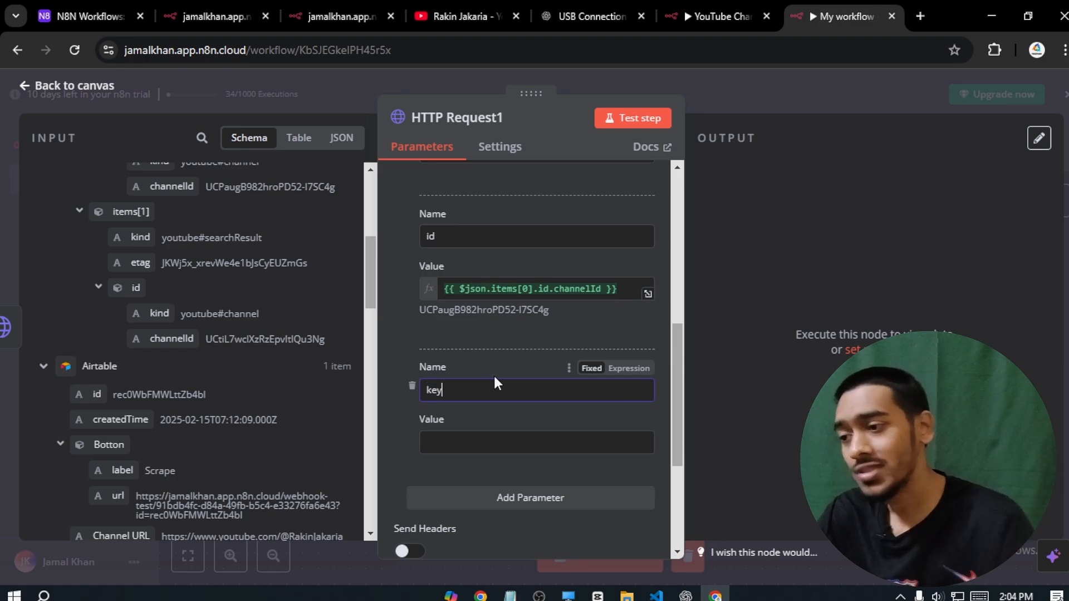
pyautogui.moveTo(480, 595)
pyautogui.click(484, 526)
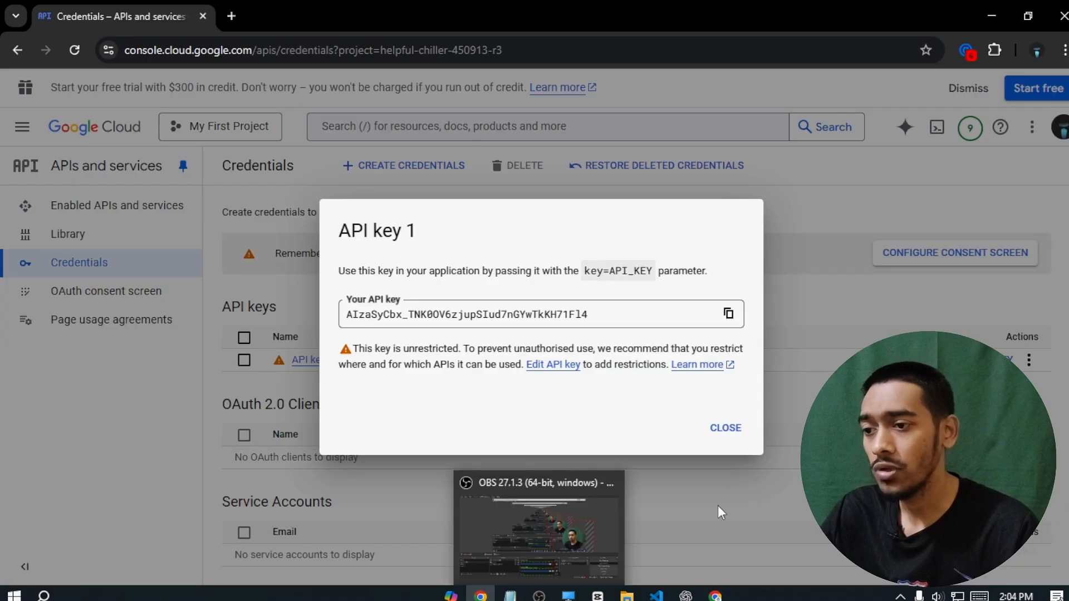
pyautogui.moveTo(715, 596)
pyautogui.click(718, 523)
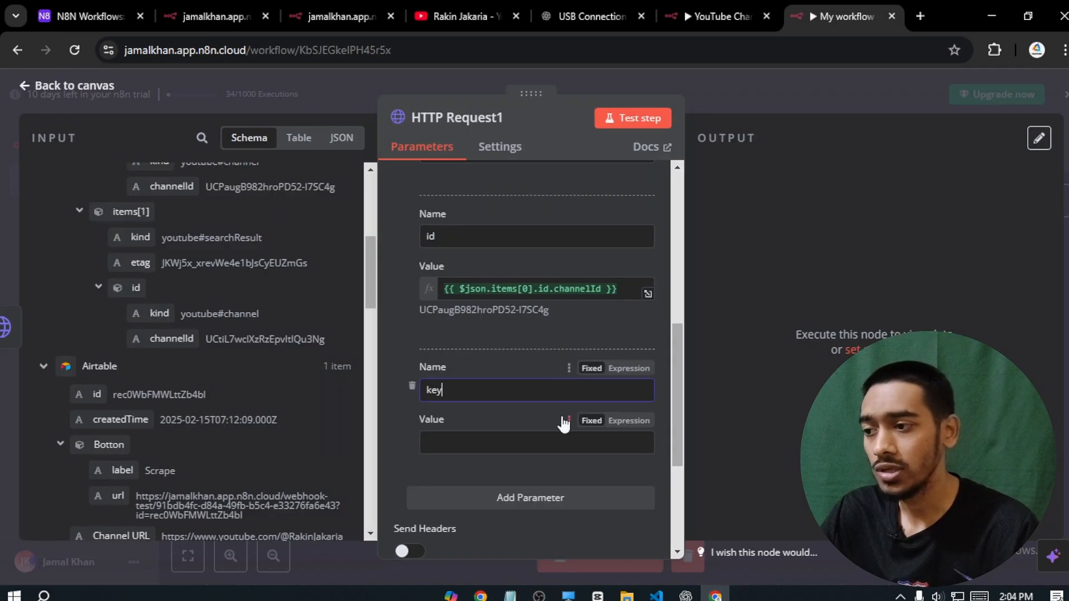
pyautogui.click(490, 437)
pyautogui.hotkey('ctrl', 'v')
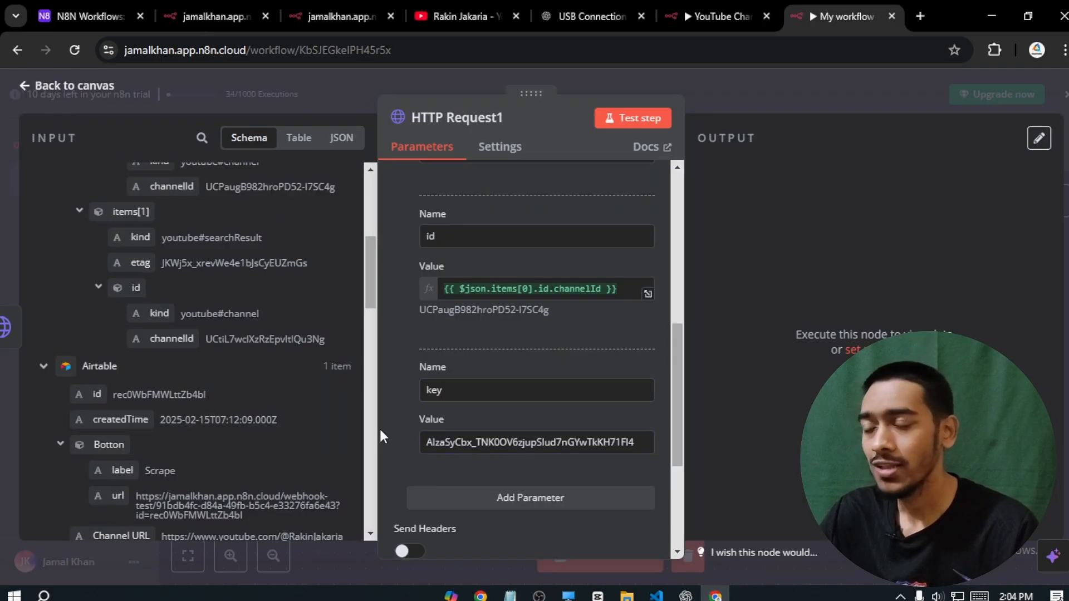
pyautogui.click(618, 118)
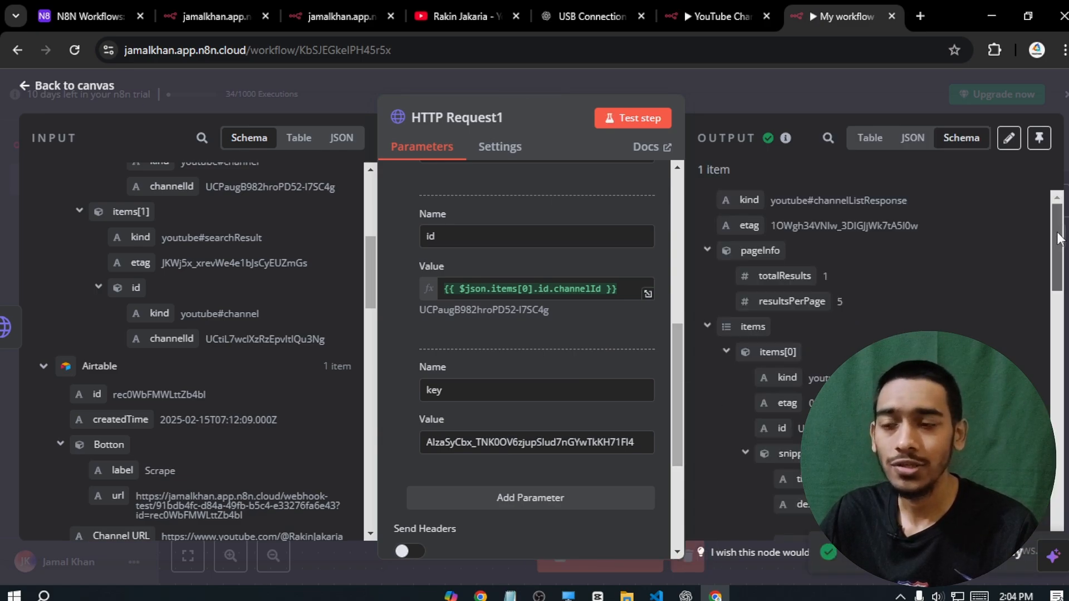
pyautogui.moveTo(1058, 238); pyautogui.dragTo(1057, 499)
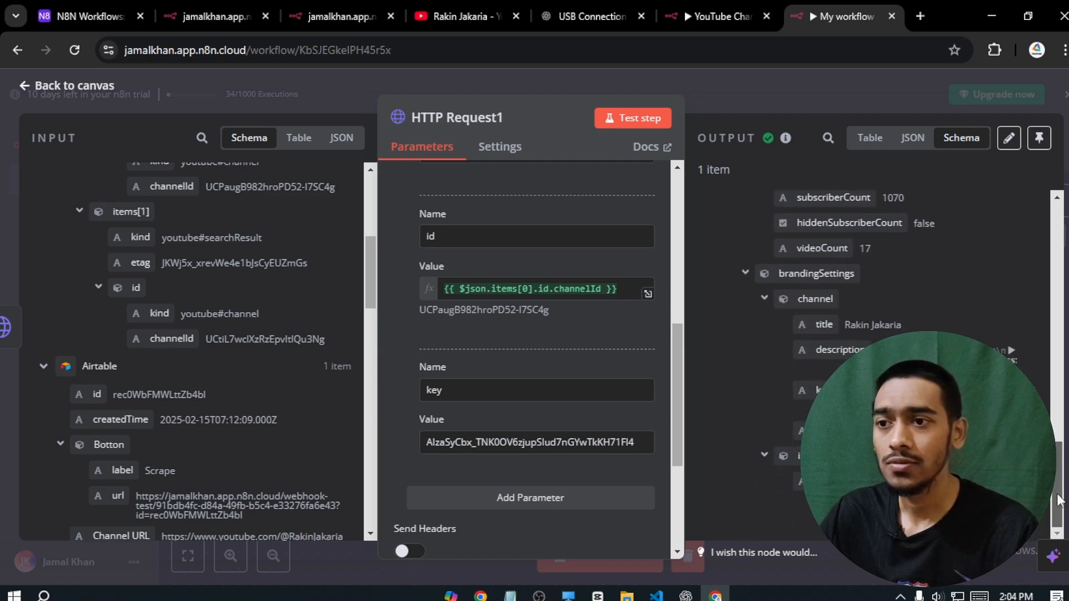
# - Add an Airtable node with the Update a record action after HTTP Request1
pyautogui.click(74, 88)
pyautogui.moveTo(489, 436); pyautogui.dragTo(633, 458)
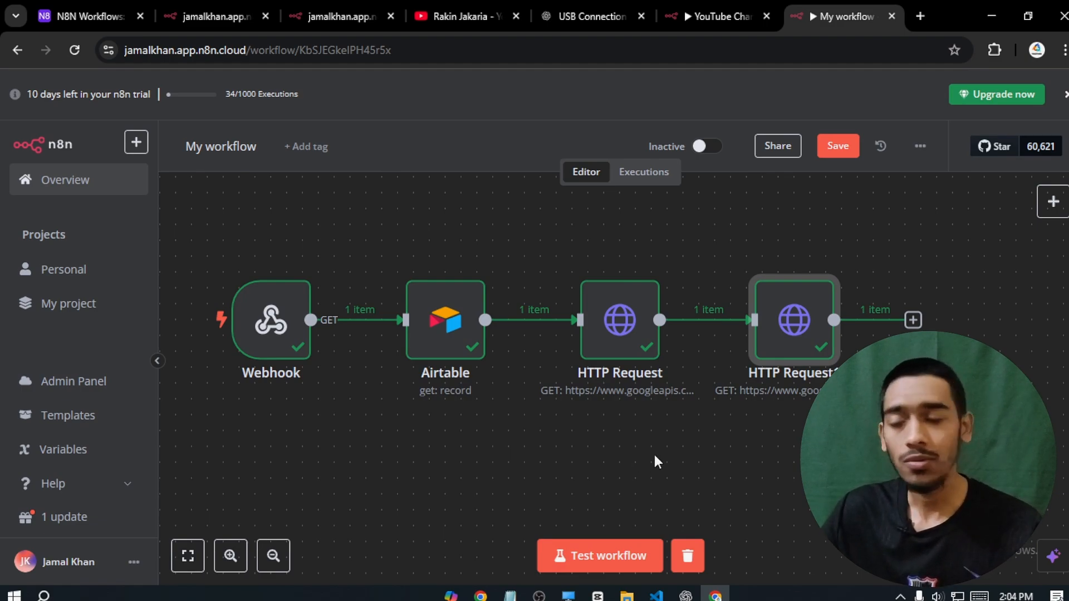
pyautogui.moveTo(759, 446); pyautogui.dragTo(613, 357)
pyautogui.click(726, 269)
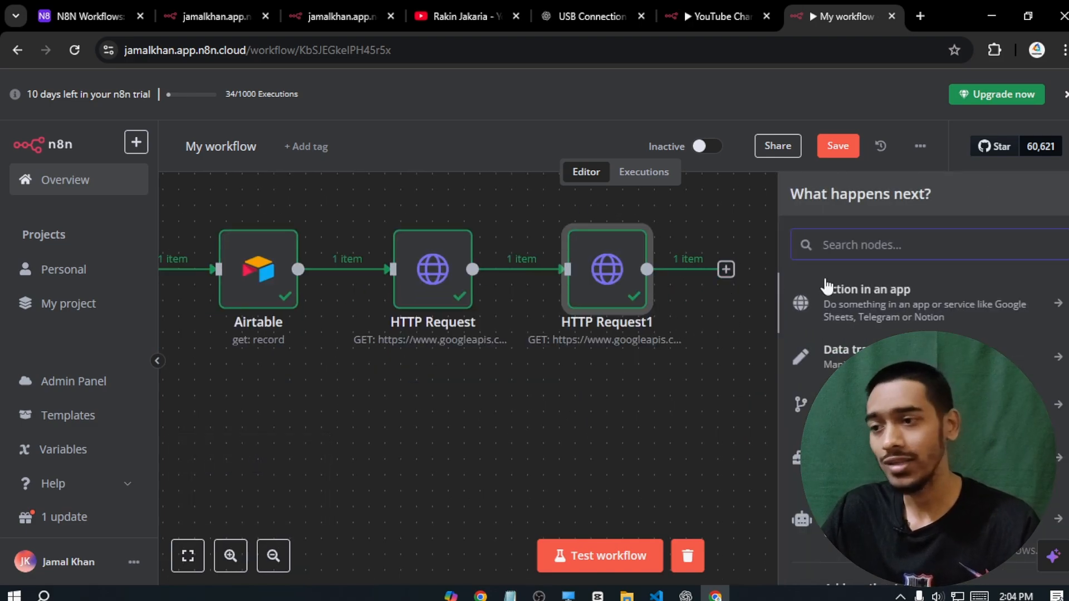
pyautogui.write('airtable')
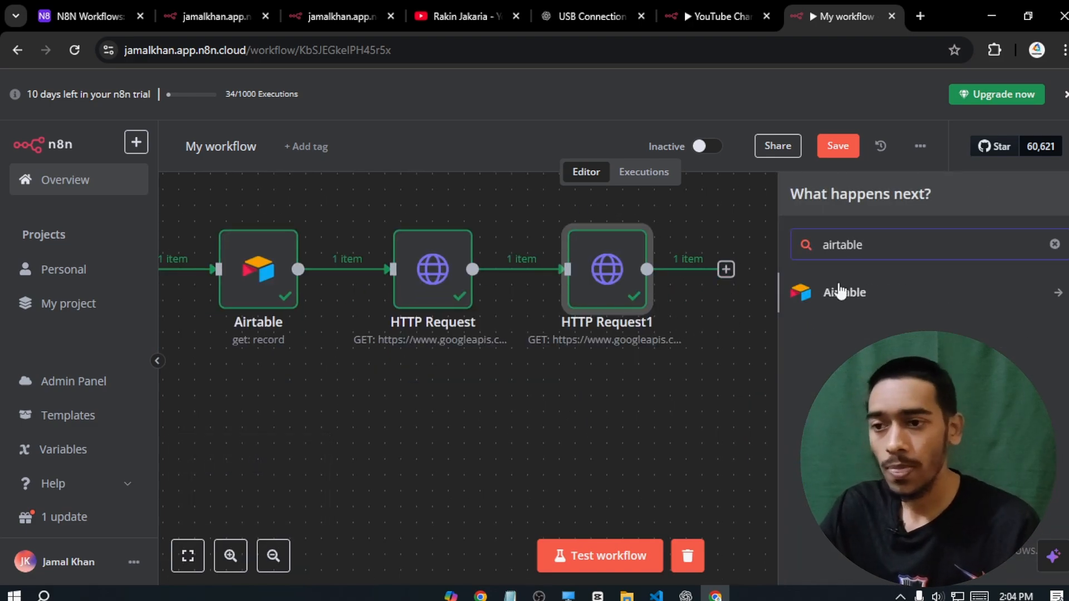
pyautogui.click(838, 291)
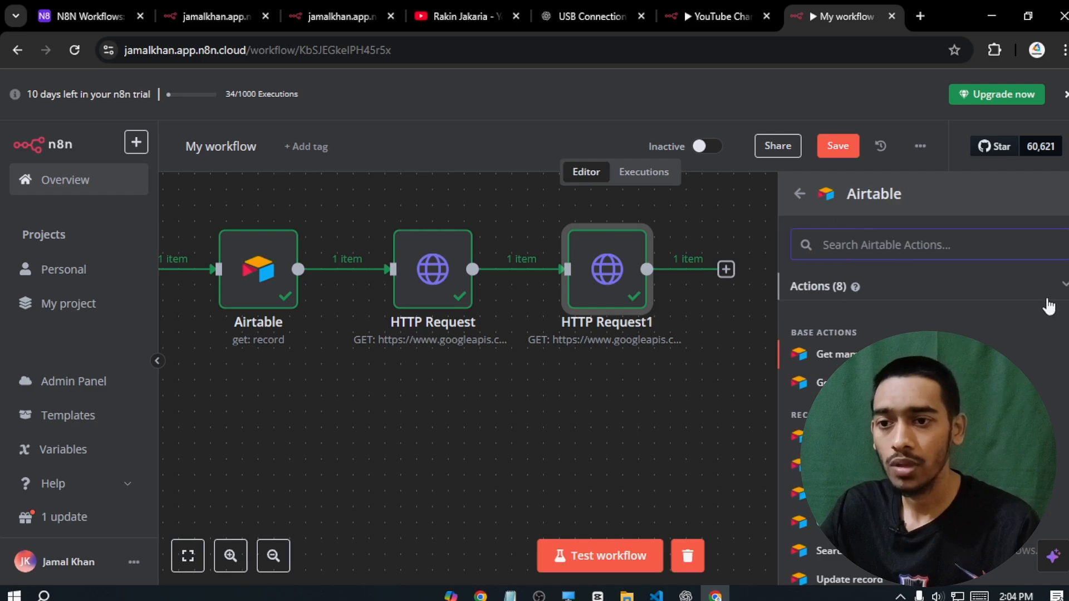
pyautogui.scroll(-2, 891, 390)
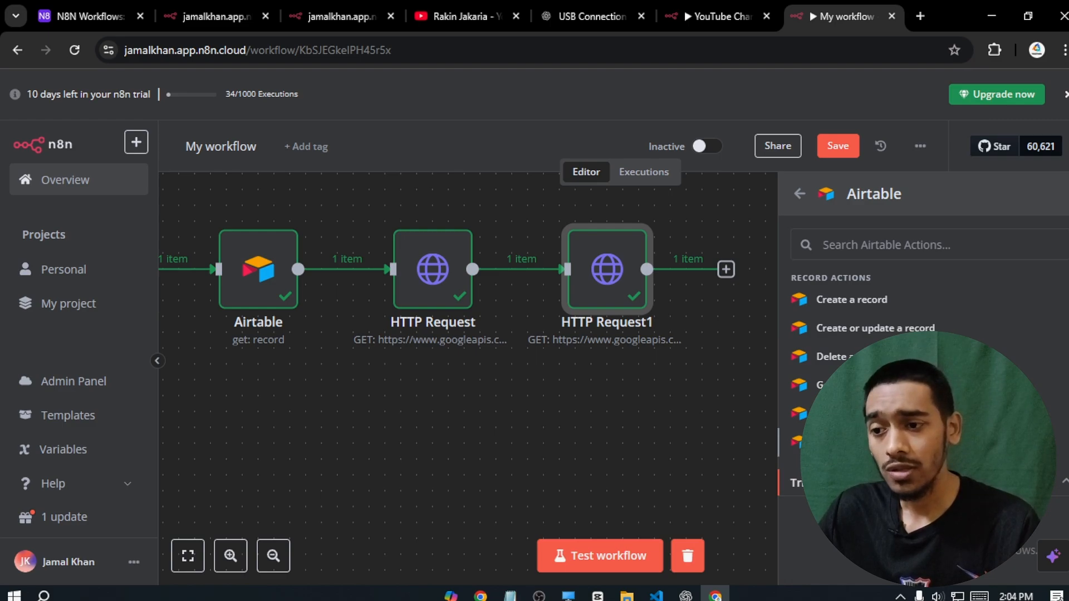
pyautogui.click(851, 441)
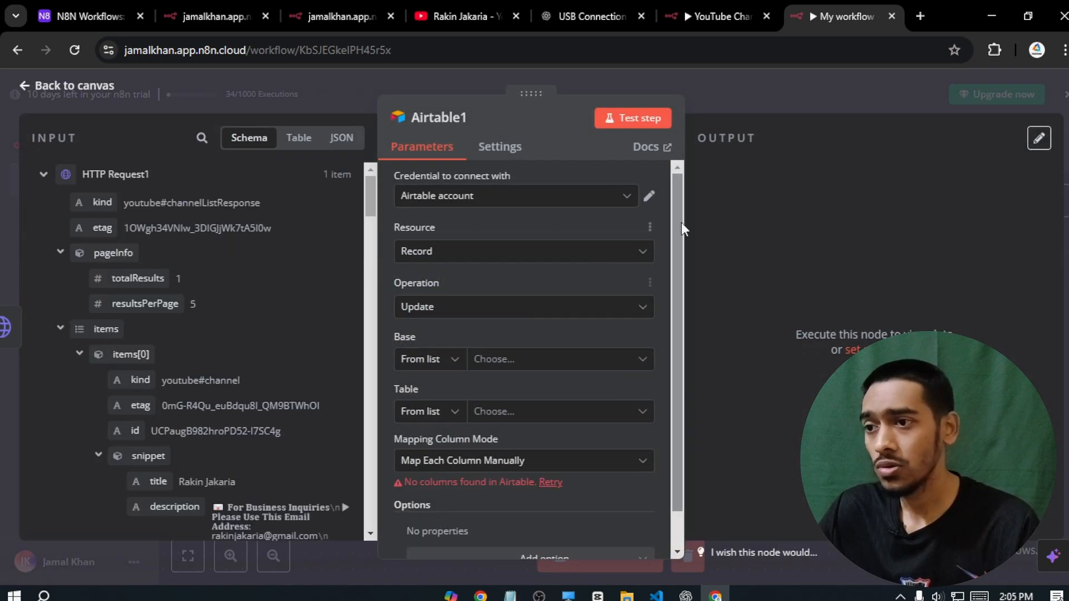
# - Select the Airtable account credential, the N8N Workflows base and the YouTube Channel Scraper copy table
pyautogui.click(612, 196)
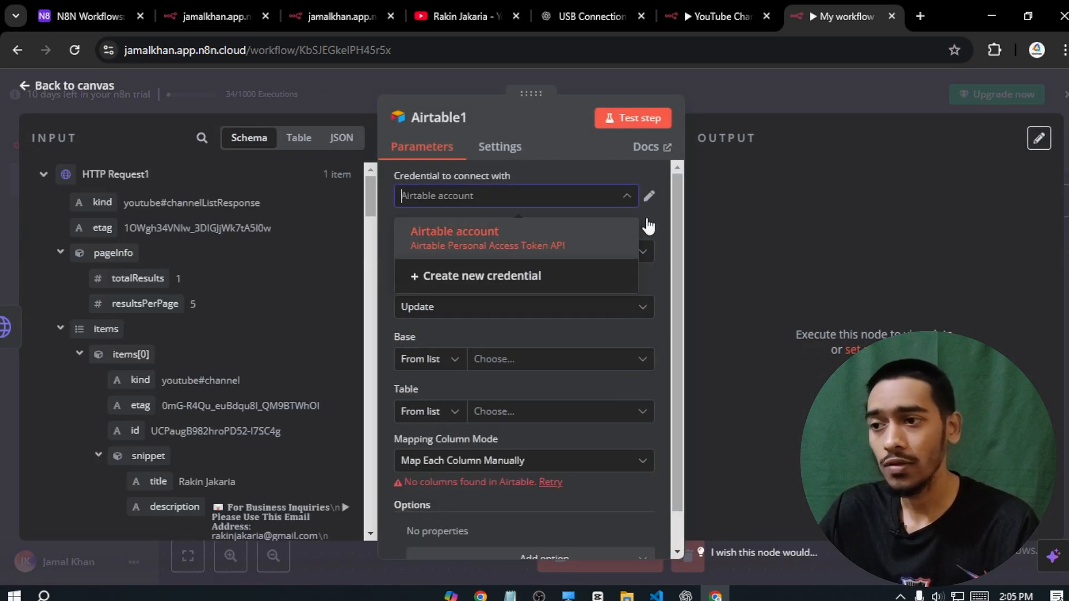
pyautogui.click(660, 219)
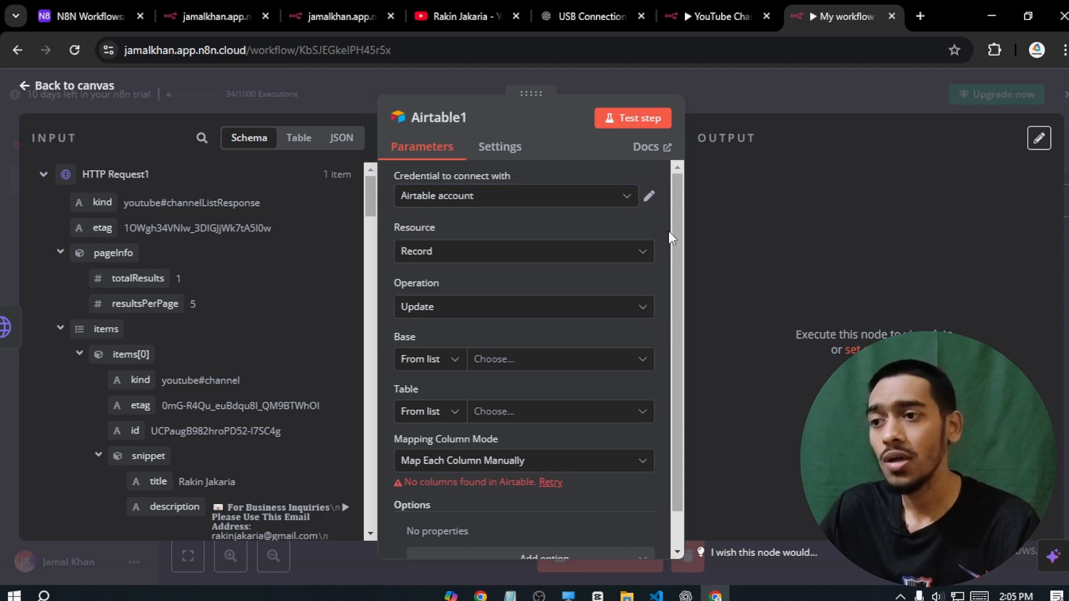
pyautogui.scroll(-2, 676, 251)
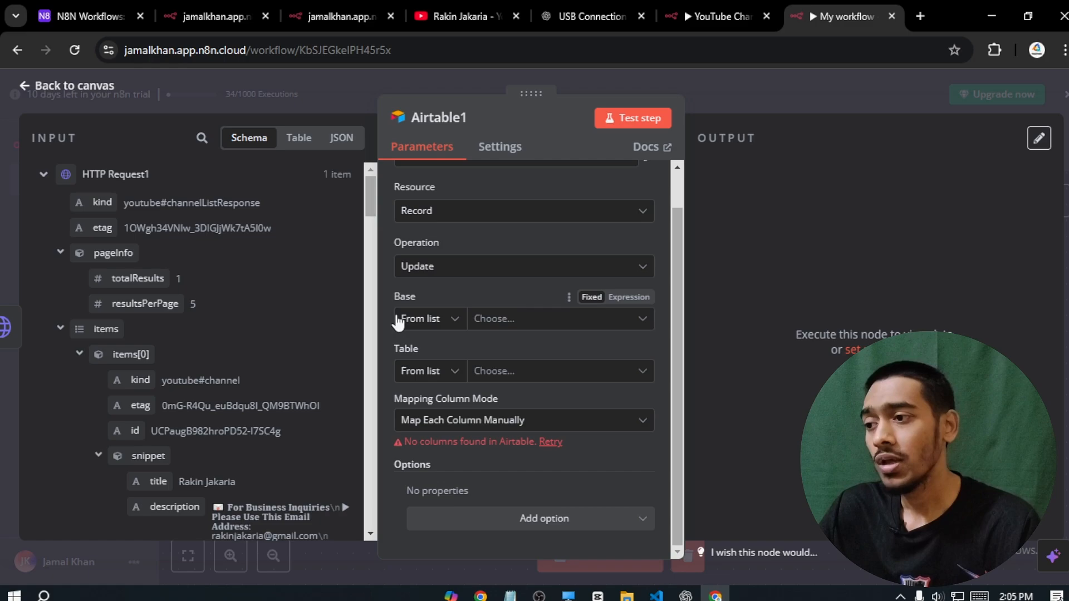
pyautogui.click(506, 319)
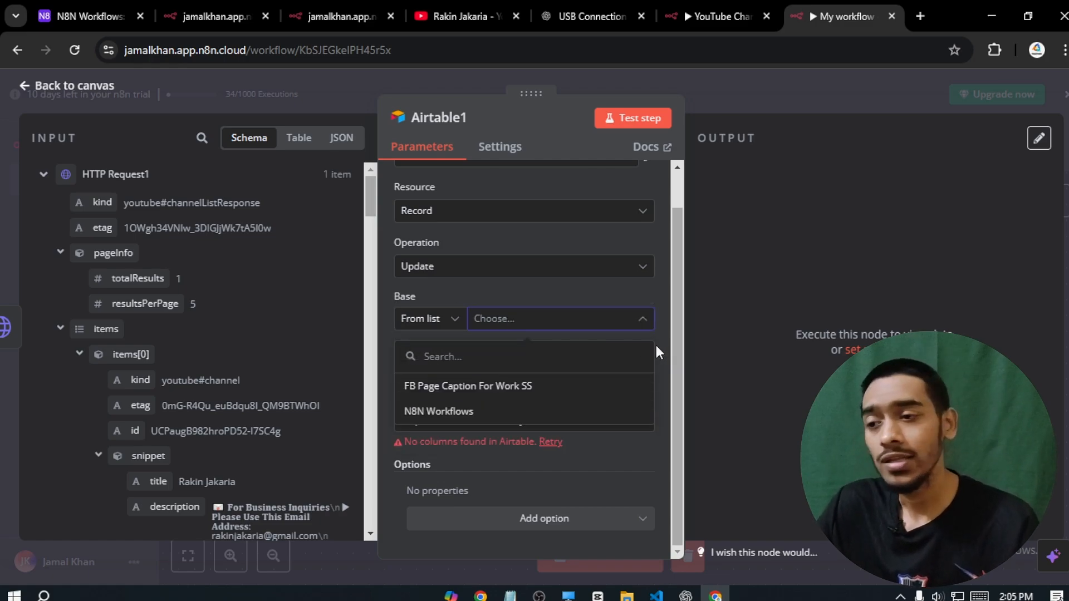
pyautogui.click(421, 413)
pyautogui.click(569, 372)
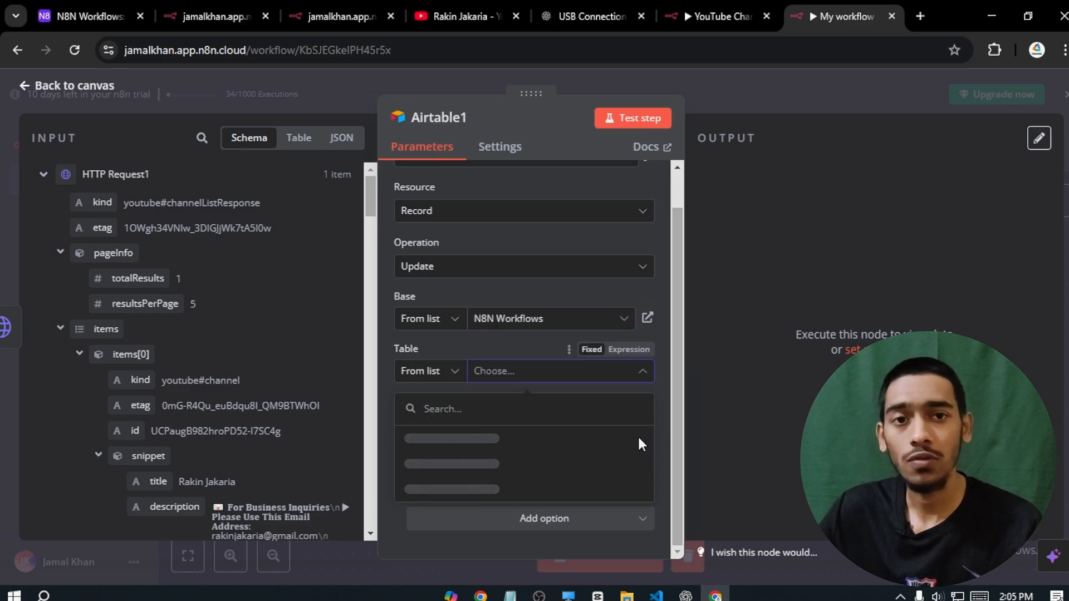
pyautogui.click(627, 373)
pyautogui.click(629, 376)
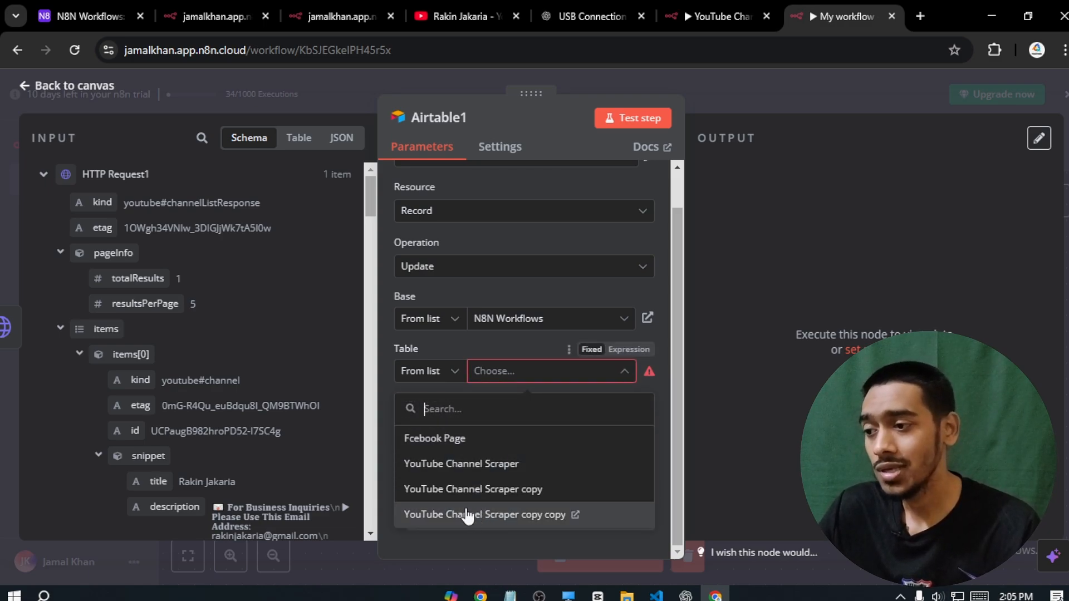
pyautogui.click(571, 489)
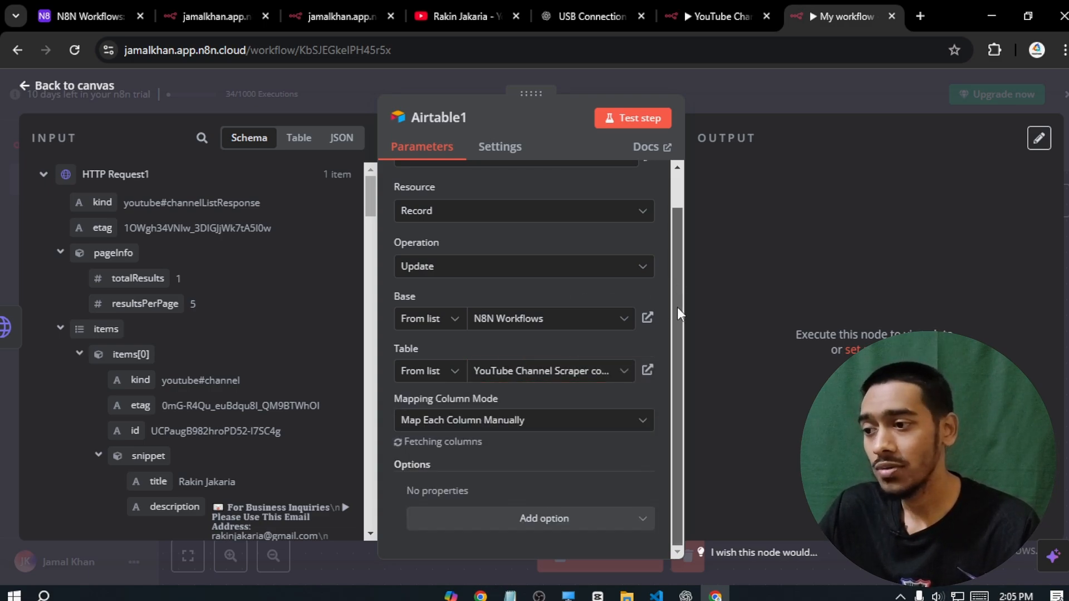
# - Resize the panes and expand the Webhook input data in the INPUT schema
pyautogui.moveTo(678, 271); pyautogui.dragTo(683, 333)
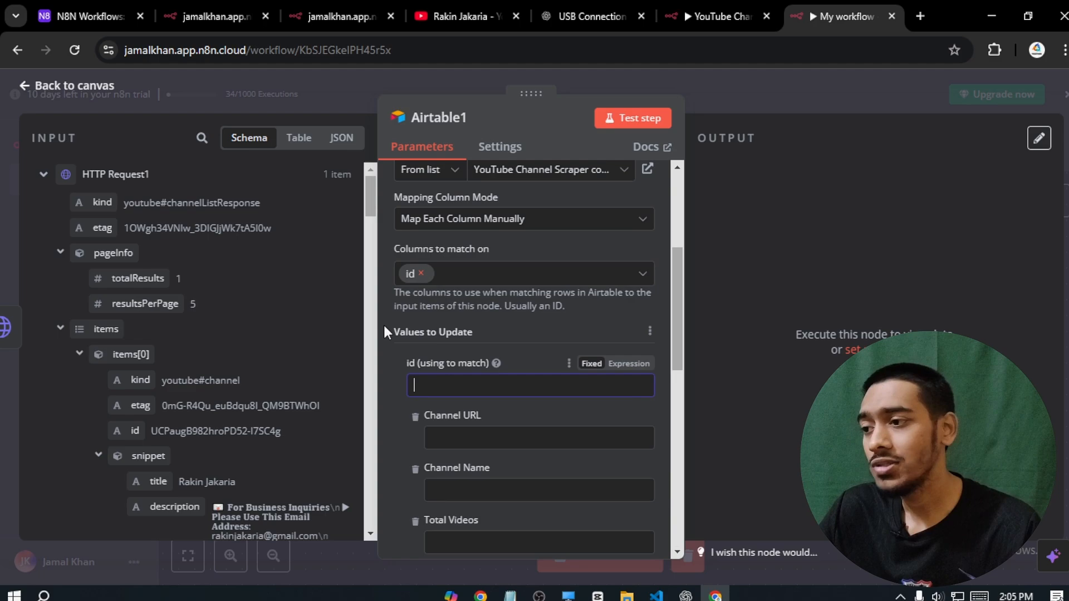
pyautogui.moveTo(366, 187); pyautogui.dragTo(364, 398)
pyautogui.moveTo(85, 347); pyautogui.dragTo(164, 345)
pyautogui.moveTo(366, 225); pyautogui.dragTo(362, 521)
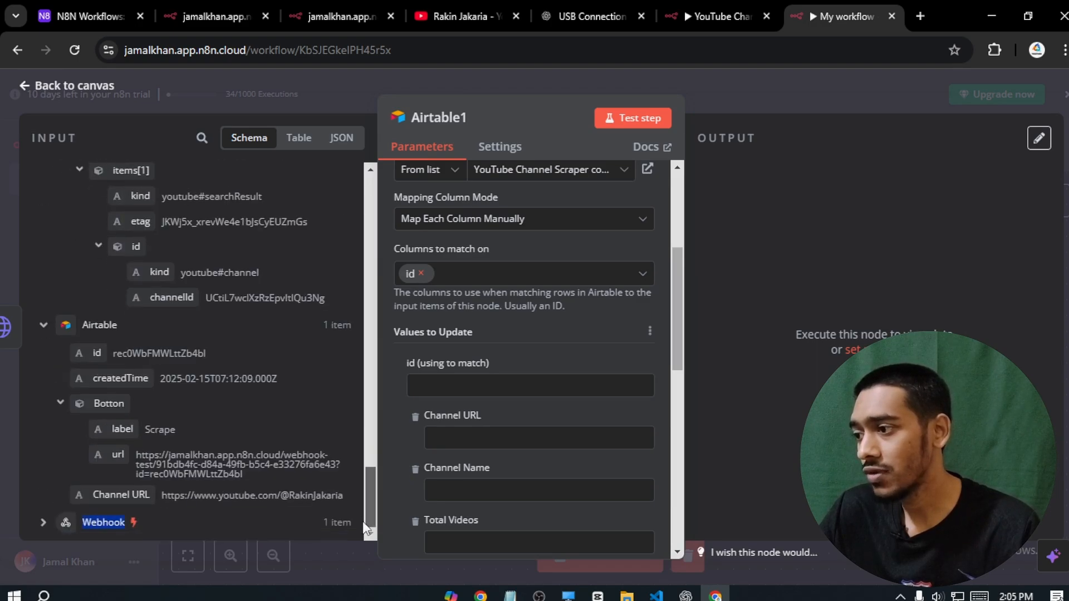
pyautogui.click(42, 523)
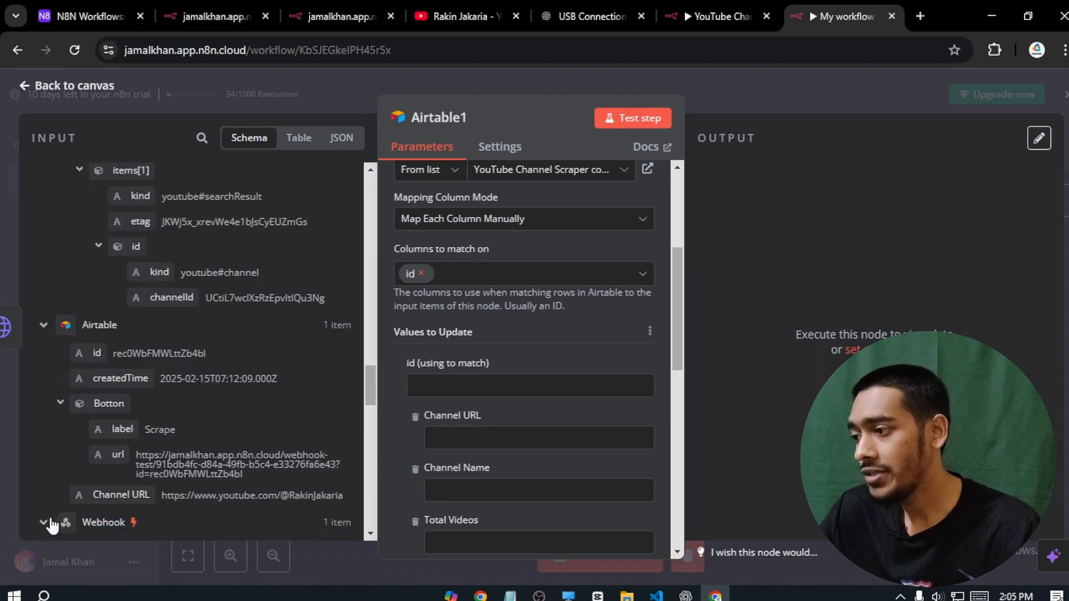
pyautogui.moveTo(368, 370); pyautogui.dragTo(361, 497)
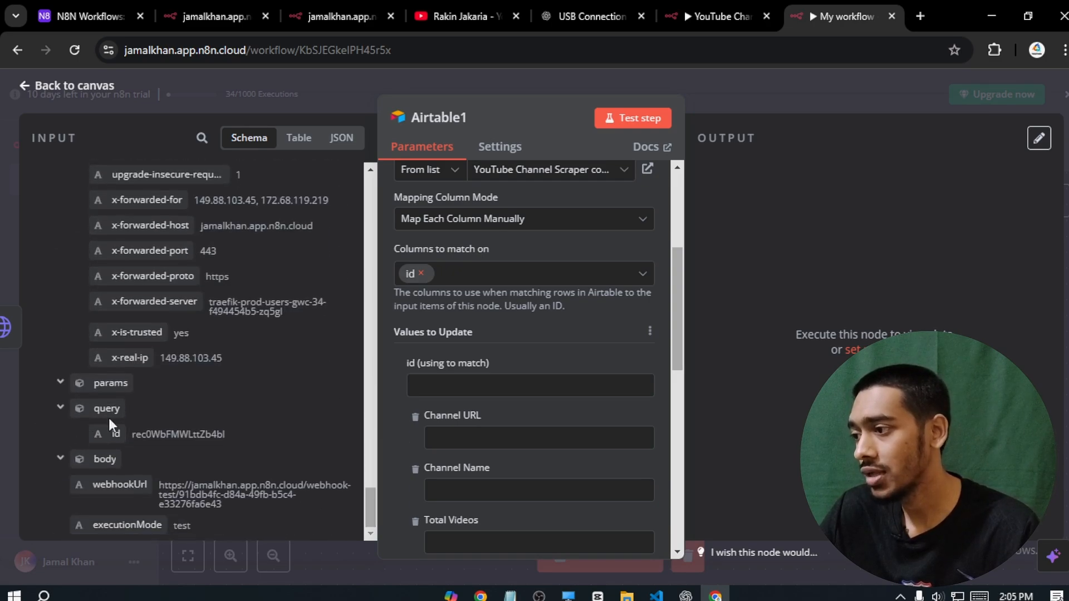
# - Map the Webhook's query id into the id match field
pyautogui.moveTo(114, 434); pyautogui.dragTo(425, 396)
pyautogui.click(390, 369)
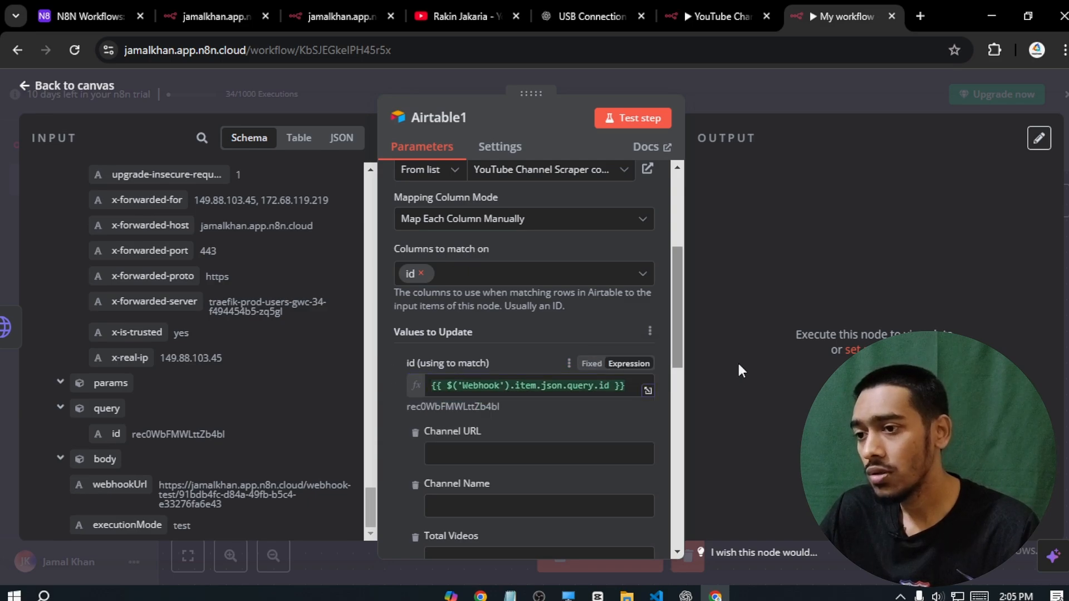
pyautogui.scroll(-1, 678, 329)
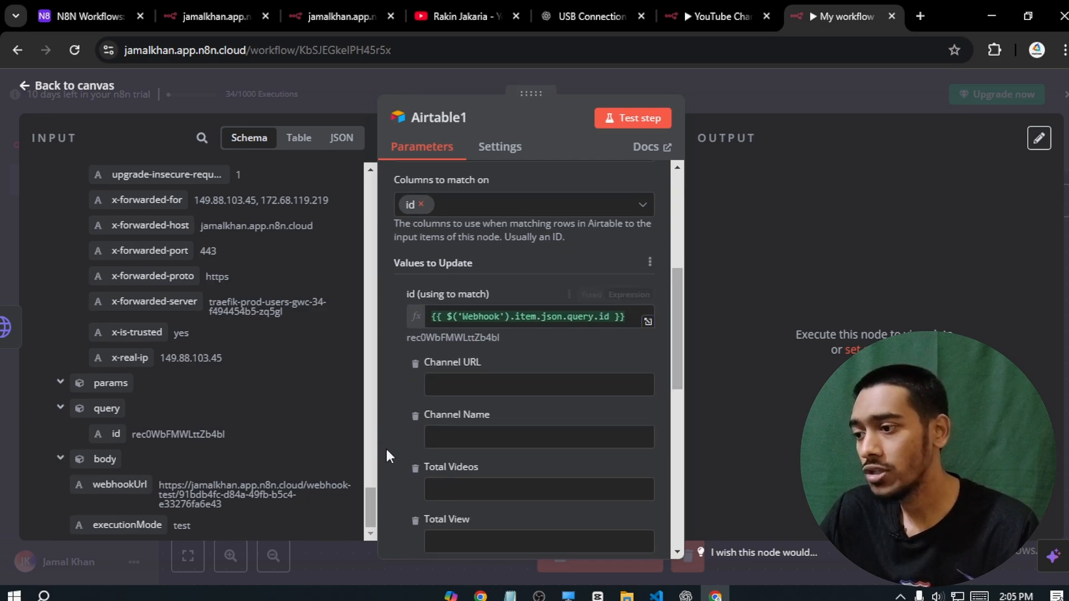
pyautogui.moveTo(365, 502); pyautogui.dragTo(362, 385)
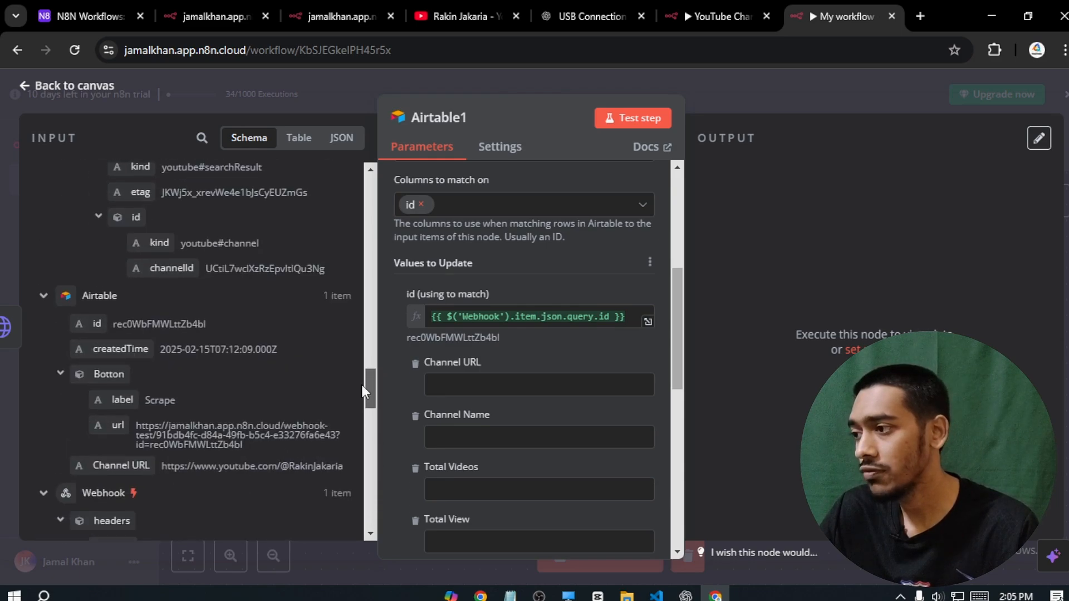
# - Map the Airtable record's Channel URL into the Channel URL field
pyautogui.moveTo(105, 466); pyautogui.dragTo(451, 387)
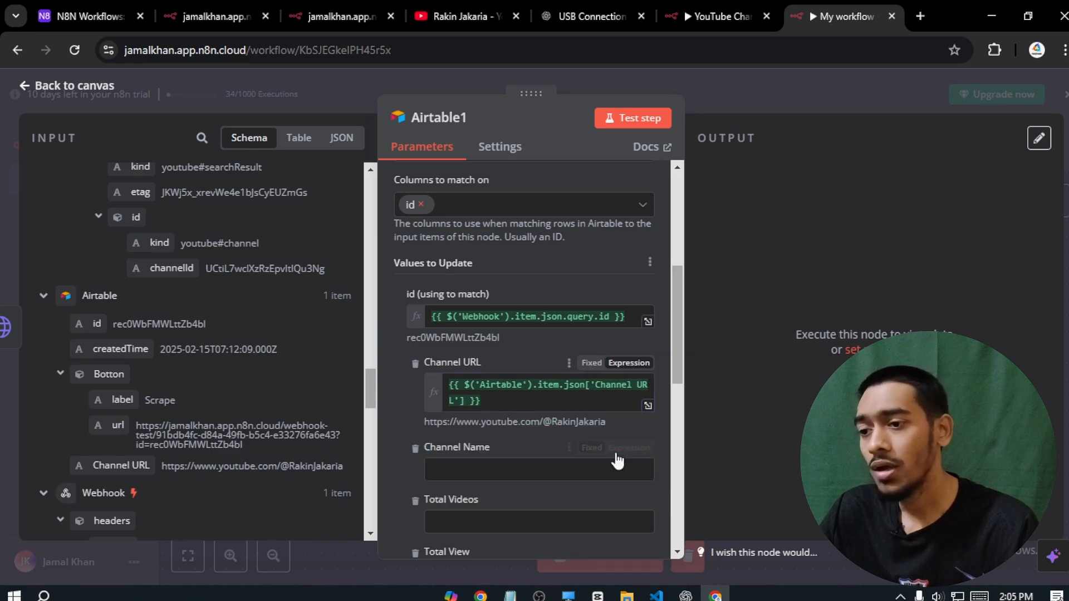
pyautogui.moveTo(678, 317); pyautogui.dragTo(677, 332)
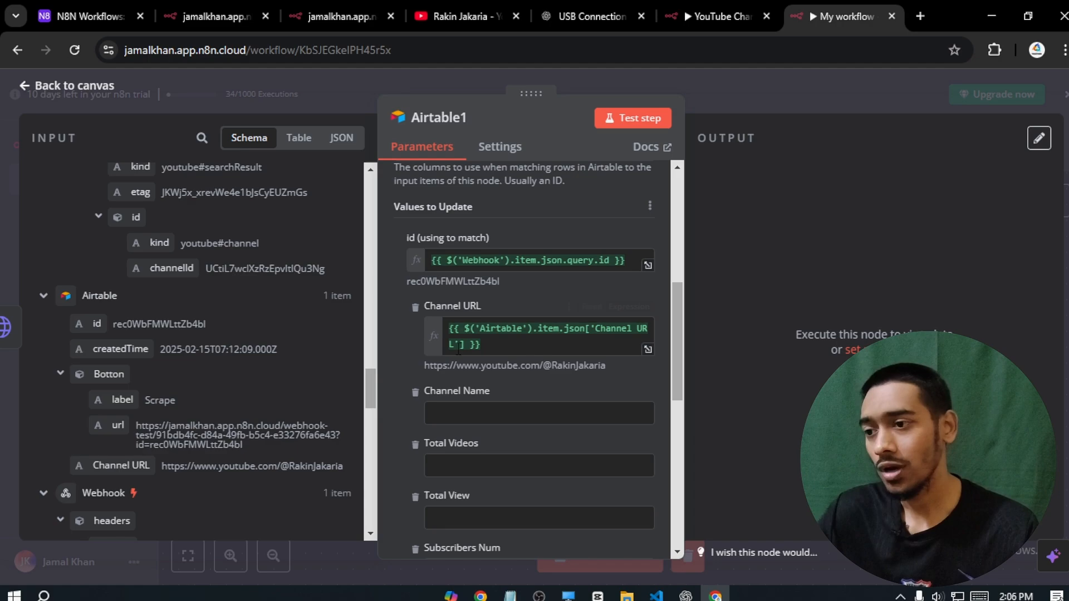
pyautogui.moveTo(673, 308); pyautogui.dragTo(673, 320)
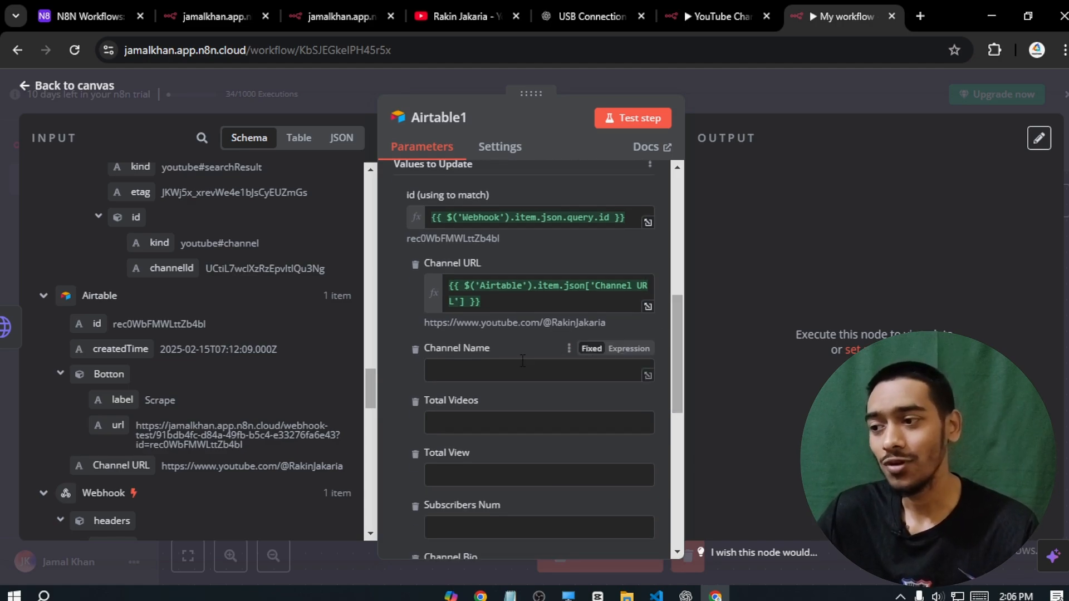
pyautogui.moveTo(369, 387); pyautogui.dragTo(358, 202)
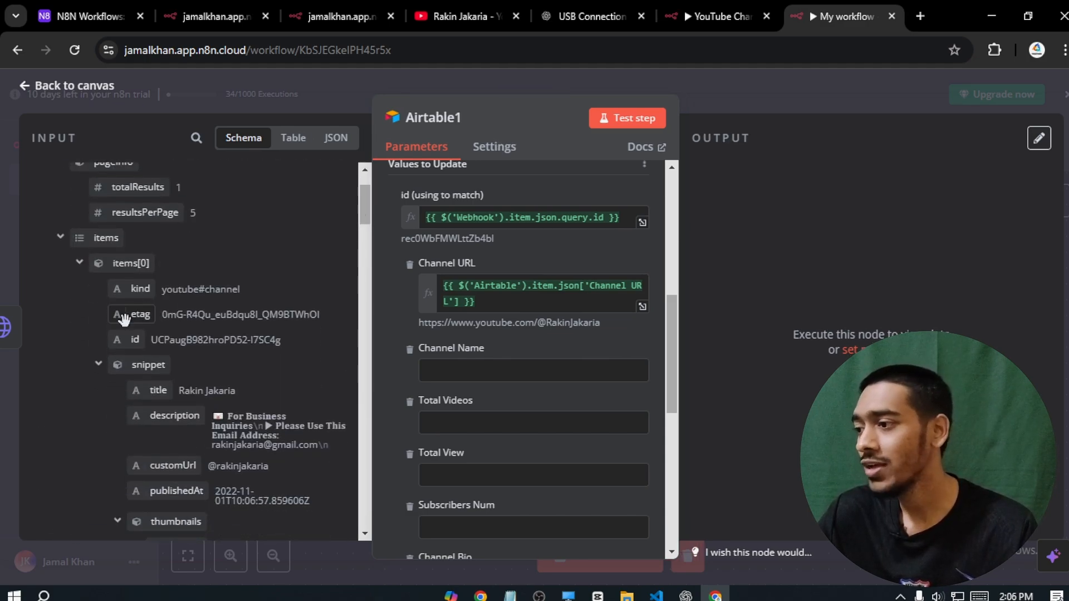
# - Map snippet.title into Channel Name and statistics.videoCount (17) into Total Videos
pyautogui.moveTo(150, 389); pyautogui.dragTo(461, 376)
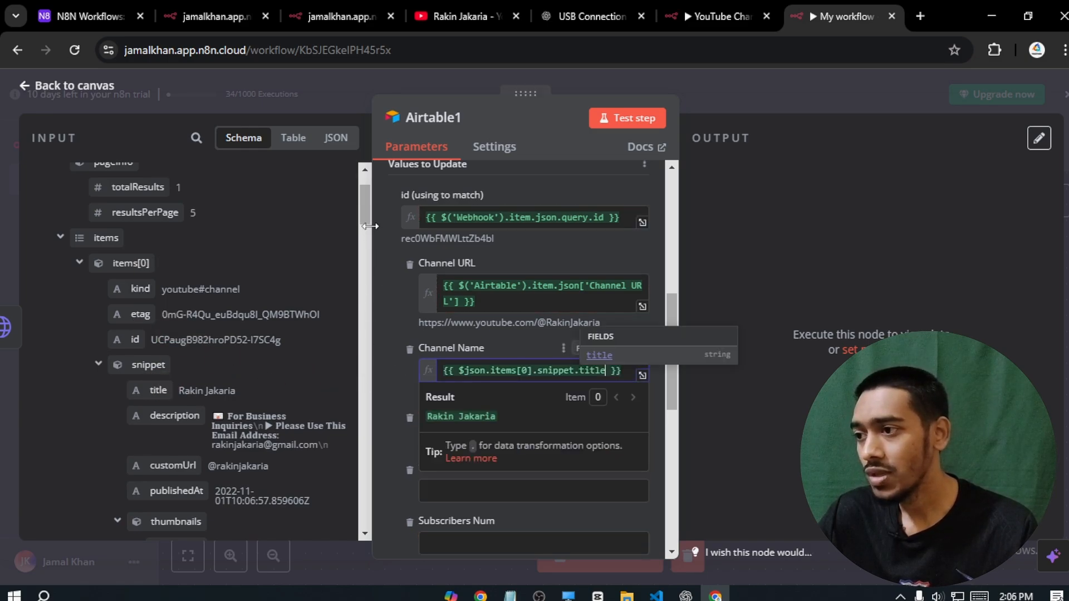
pyautogui.moveTo(360, 203); pyautogui.dragTo(360, 177)
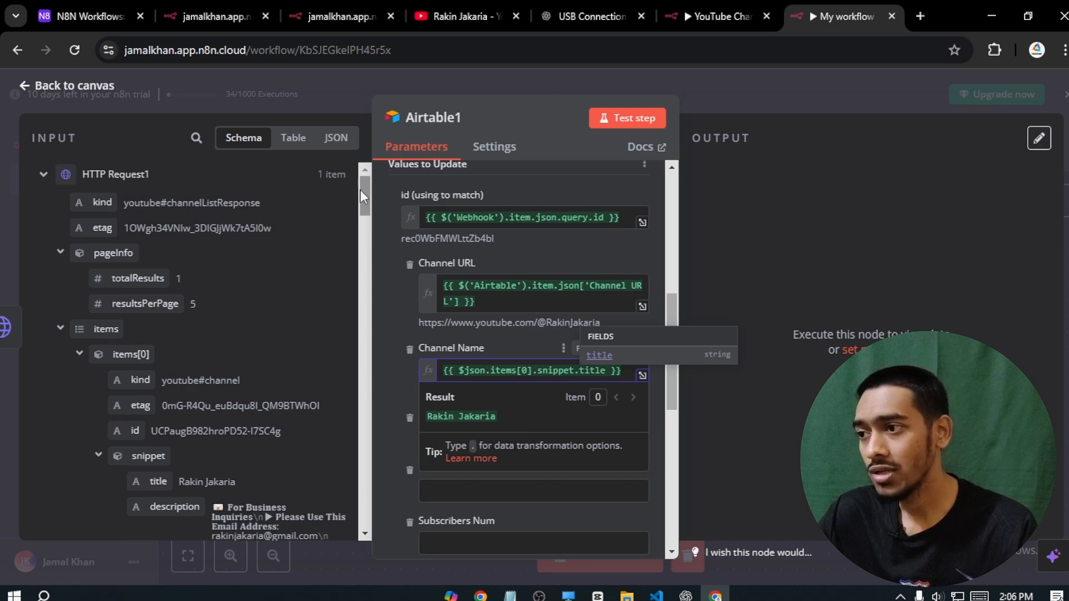
pyautogui.moveTo(667, 311); pyautogui.dragTo(667, 349)
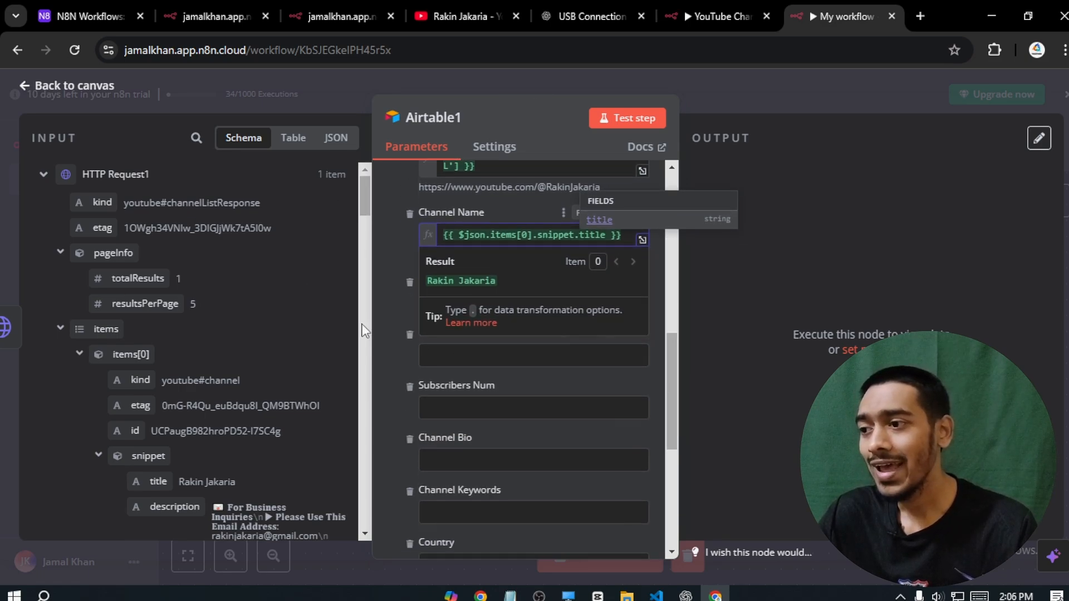
pyautogui.click(393, 323)
pyautogui.click(487, 305)
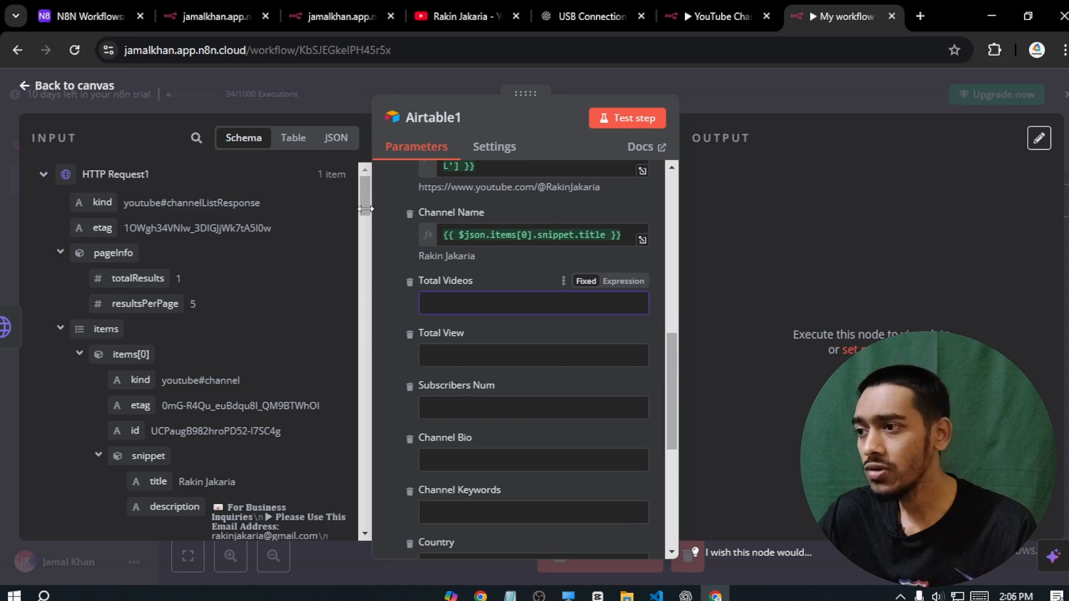
pyautogui.moveTo(360, 181); pyautogui.dragTo(362, 277)
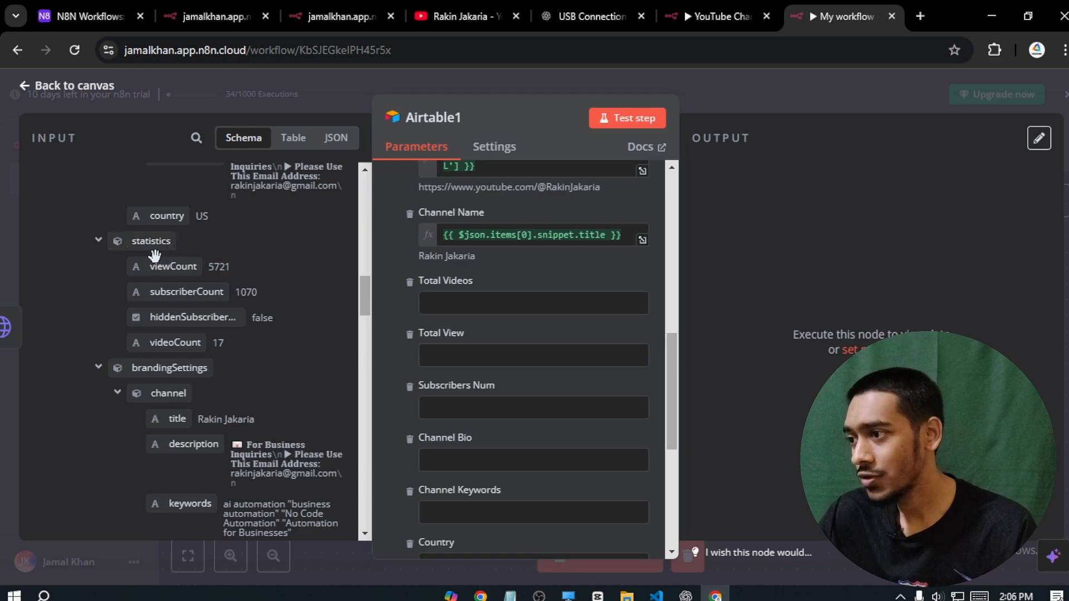
pyautogui.moveTo(165, 341); pyautogui.dragTo(423, 307)
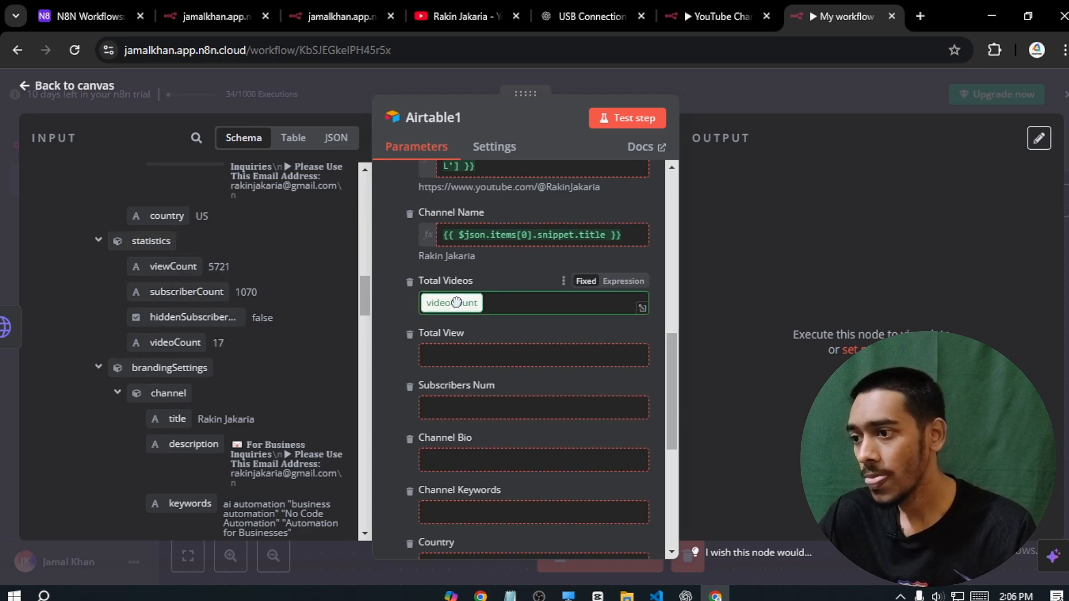
pyautogui.click(402, 309)
pyautogui.moveTo(666, 342); pyautogui.dragTo(671, 365)
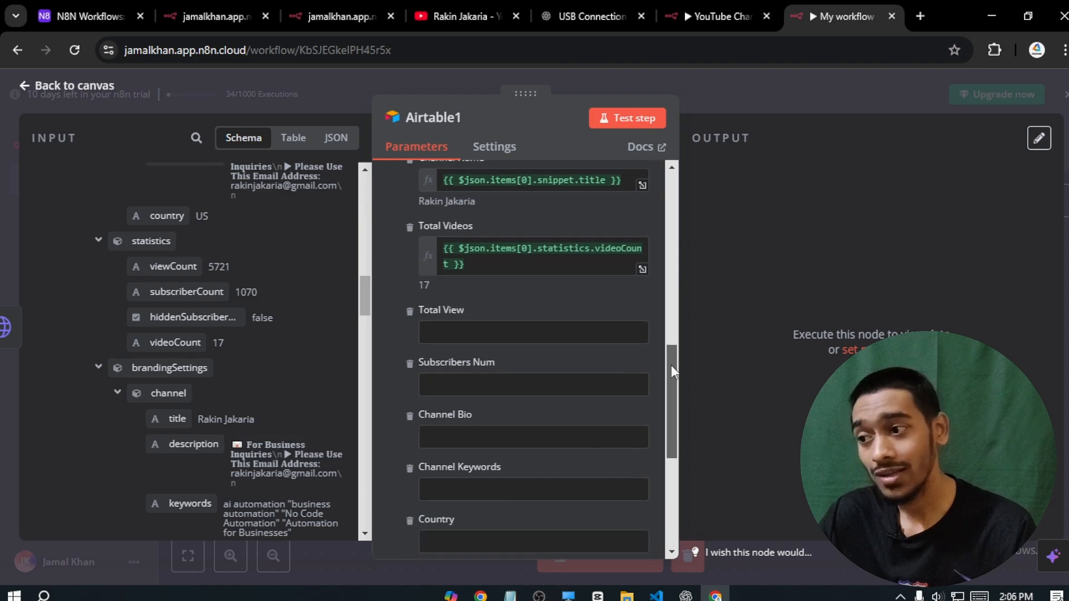
# - Map viewCount (5721) into Total View and subscriberCount (1070) into Subscribers Num
pyautogui.click(508, 333)
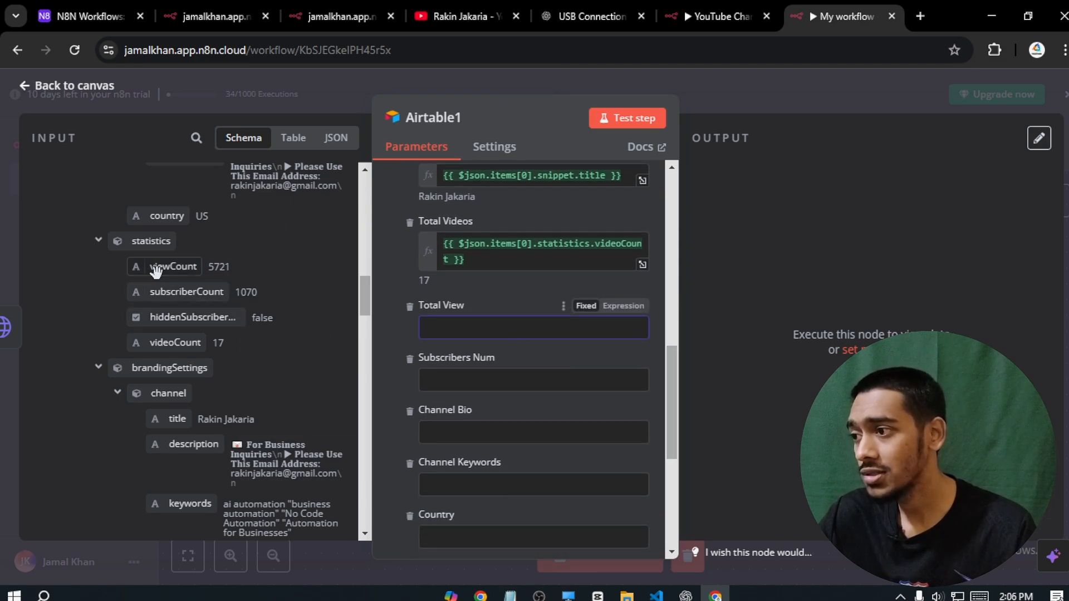
pyautogui.moveTo(156, 271); pyautogui.dragTo(432, 331)
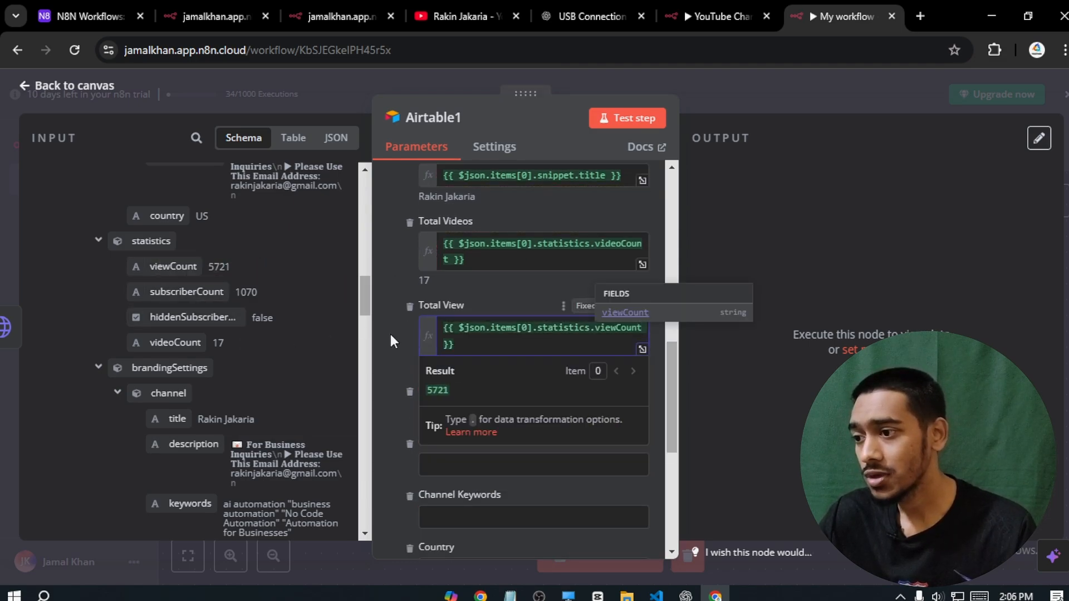
pyautogui.click(391, 337)
pyautogui.click(458, 411)
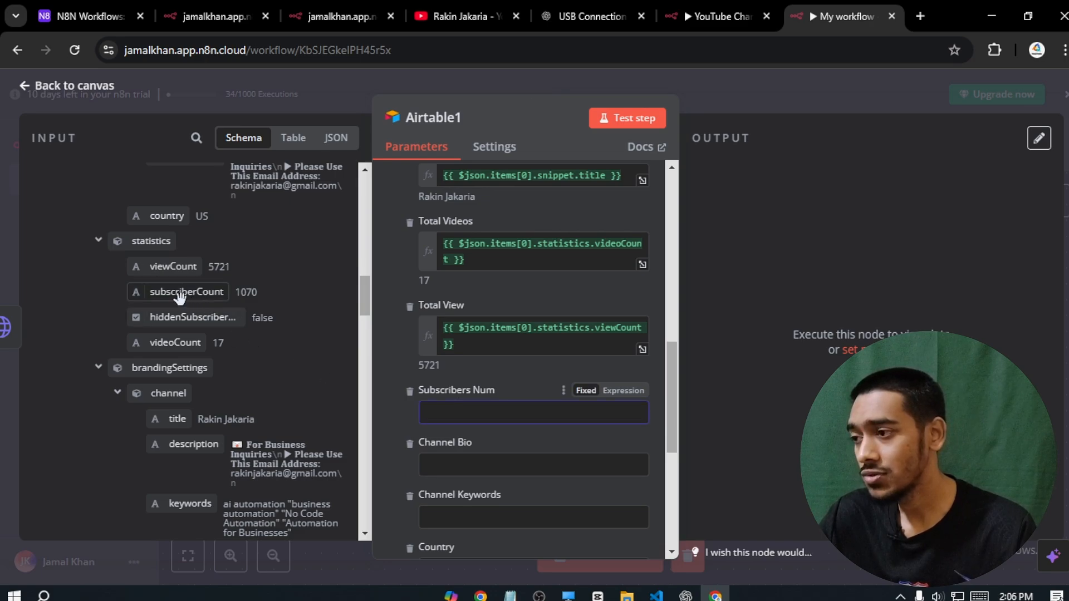
pyautogui.moveTo(179, 298); pyautogui.dragTo(455, 413)
pyautogui.click(382, 339)
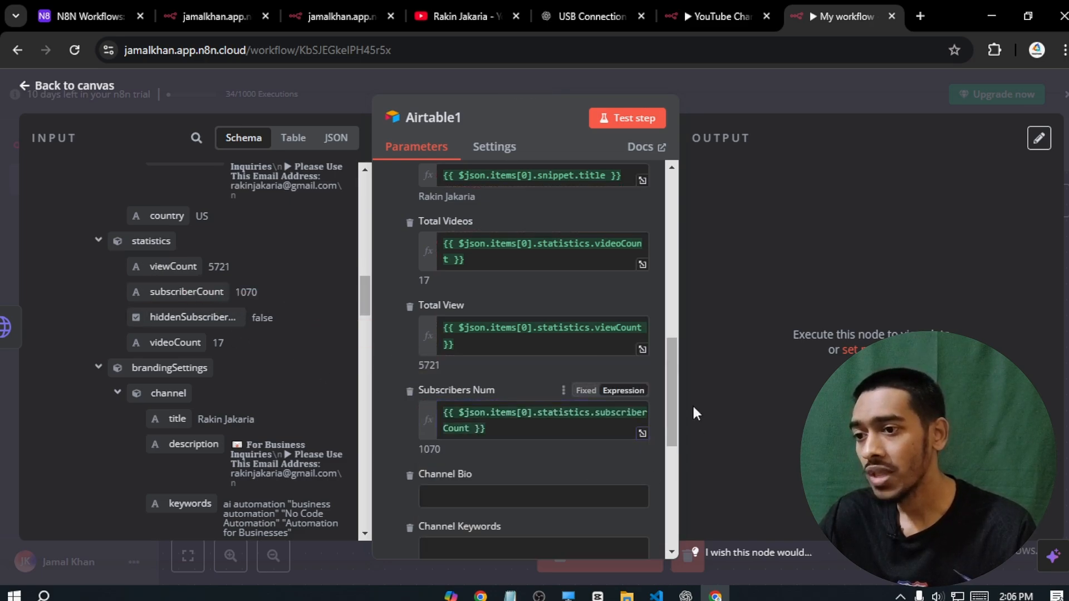
pyautogui.moveTo(669, 396)
pyautogui.mouseDown()
pyautogui.moveTo(669, 444)
pyautogui.moveTo(667, 392)
pyautogui.mouseUp()
pyautogui.click(556, 343)
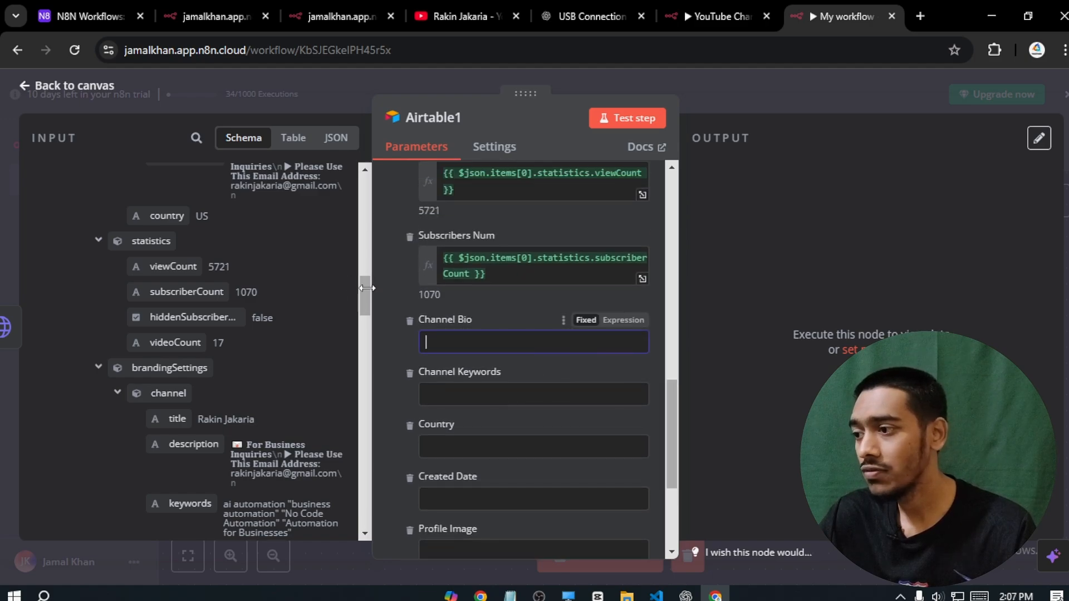
# - Map brandingSettings.channel description into Channel Bio and keywords into Channel Keywords
pyautogui.moveTo(362, 289)
pyautogui.mouseDown()
pyautogui.moveTo(361, 325)
pyautogui.moveTo(362, 305)
pyautogui.mouseUp()
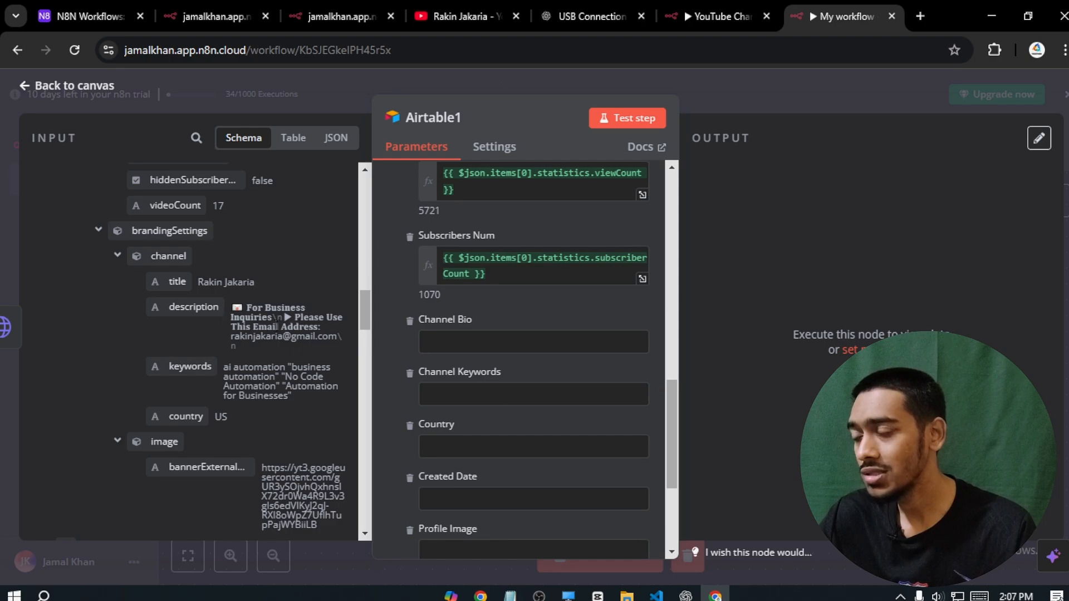
pyautogui.moveTo(202, 310); pyautogui.dragTo(451, 342)
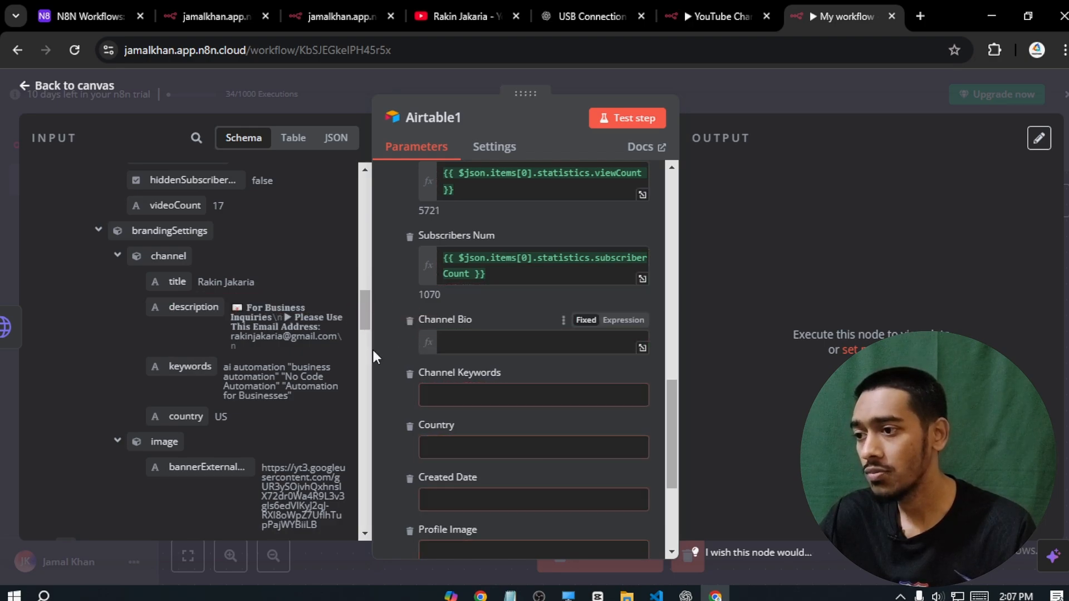
pyautogui.click(376, 349)
pyautogui.moveTo(671, 386); pyautogui.dragTo(667, 406)
pyautogui.click(515, 344)
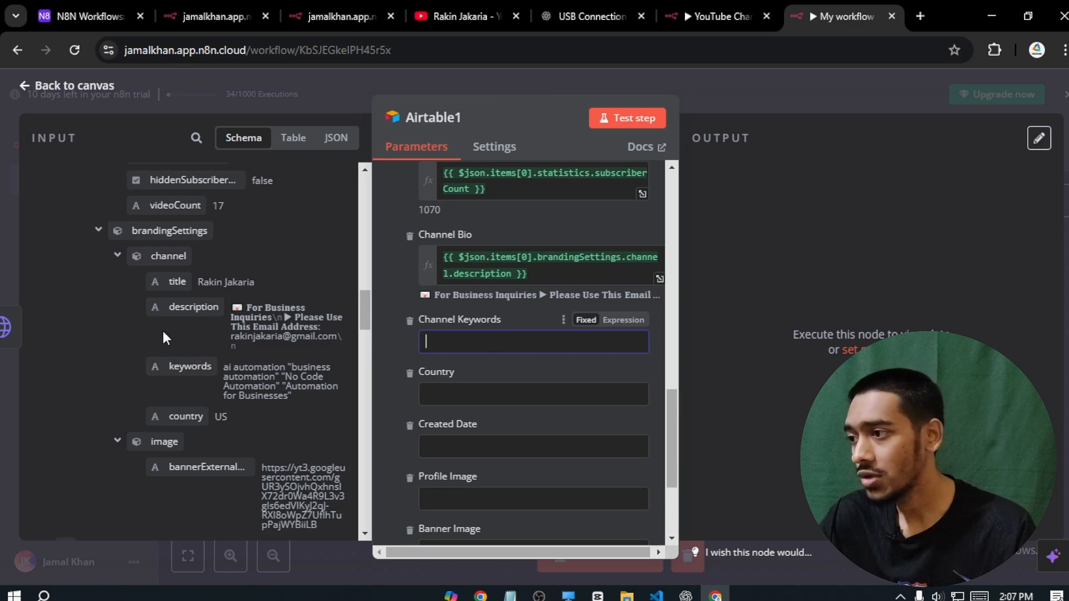
pyautogui.moveTo(190, 366); pyautogui.dragTo(462, 342)
pyautogui.click(391, 348)
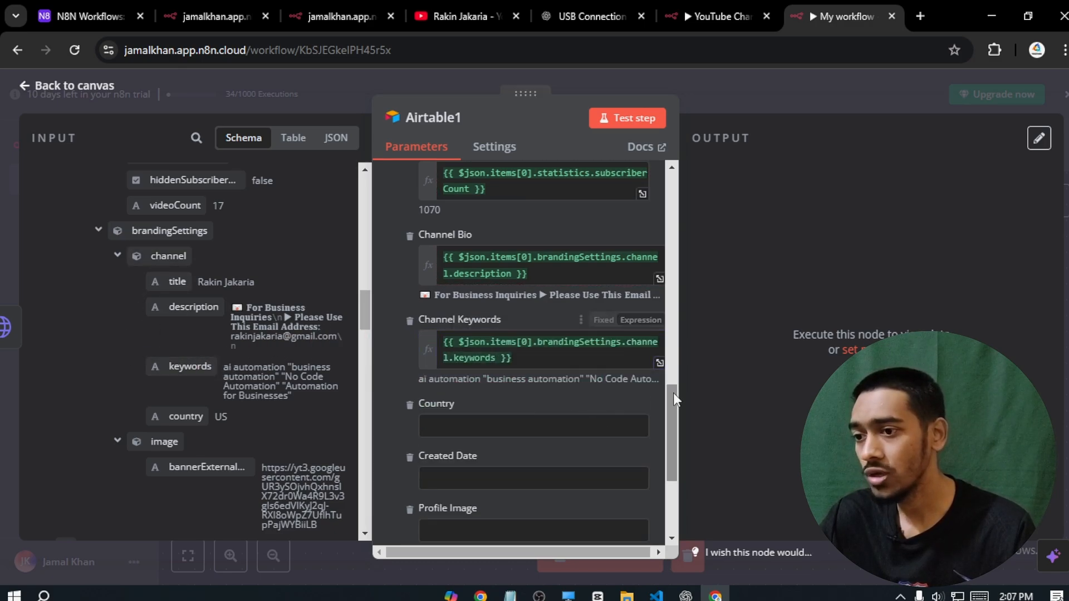
# - Map brandingSettings.channel country into the Country field, resolving to US
pyautogui.scroll(-1, 674, 412)
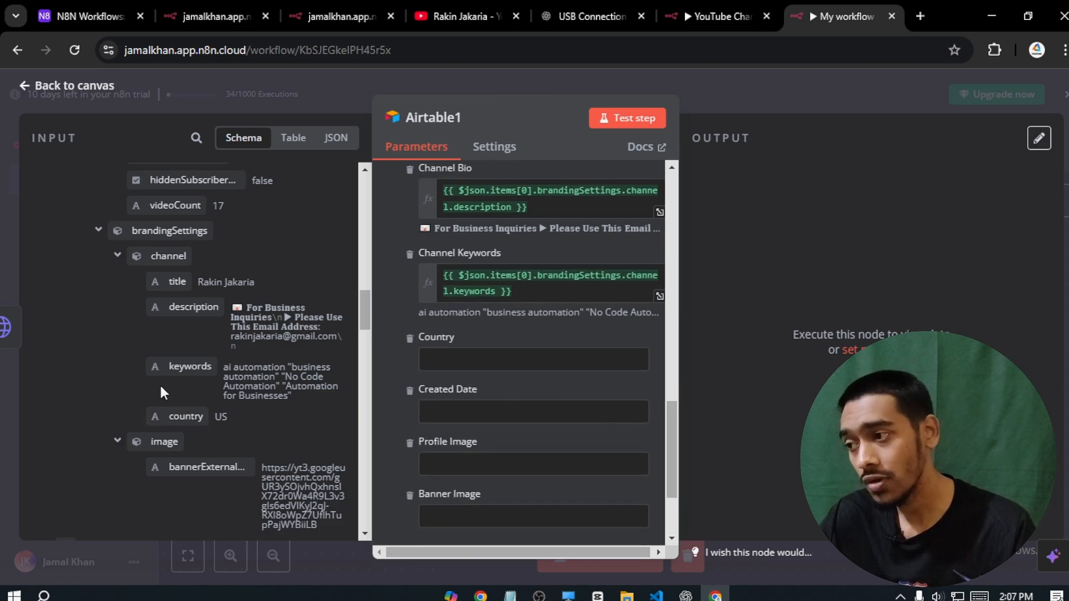
pyautogui.moveTo(186, 416); pyautogui.dragTo(434, 364)
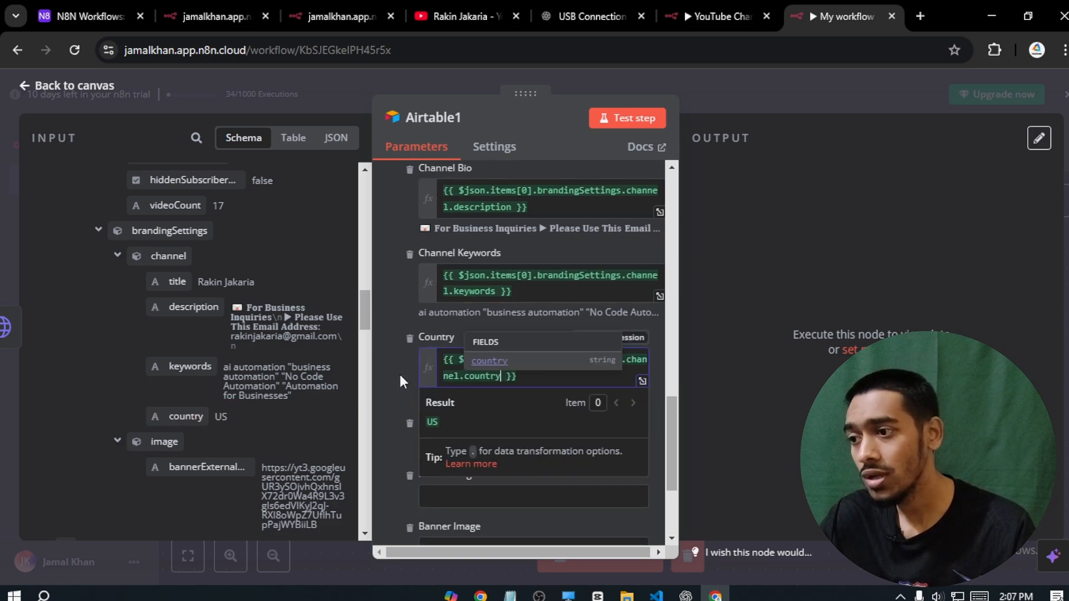
pyautogui.click(400, 376)
pyautogui.scroll(-1, 676, 419)
pyautogui.click(640, 368)
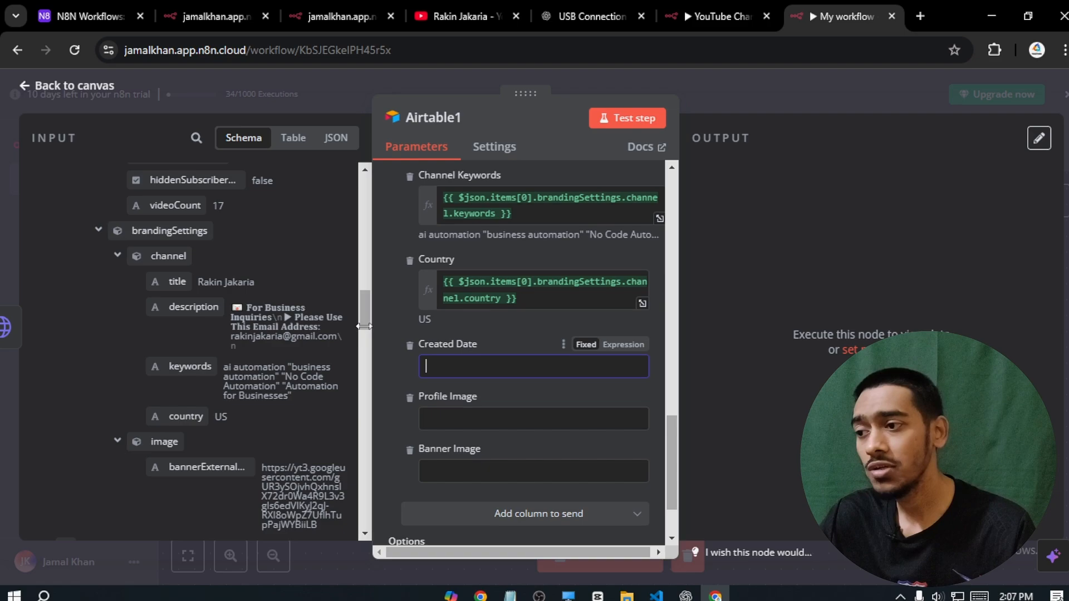
pyautogui.moveTo(363, 307); pyautogui.dragTo(355, 195)
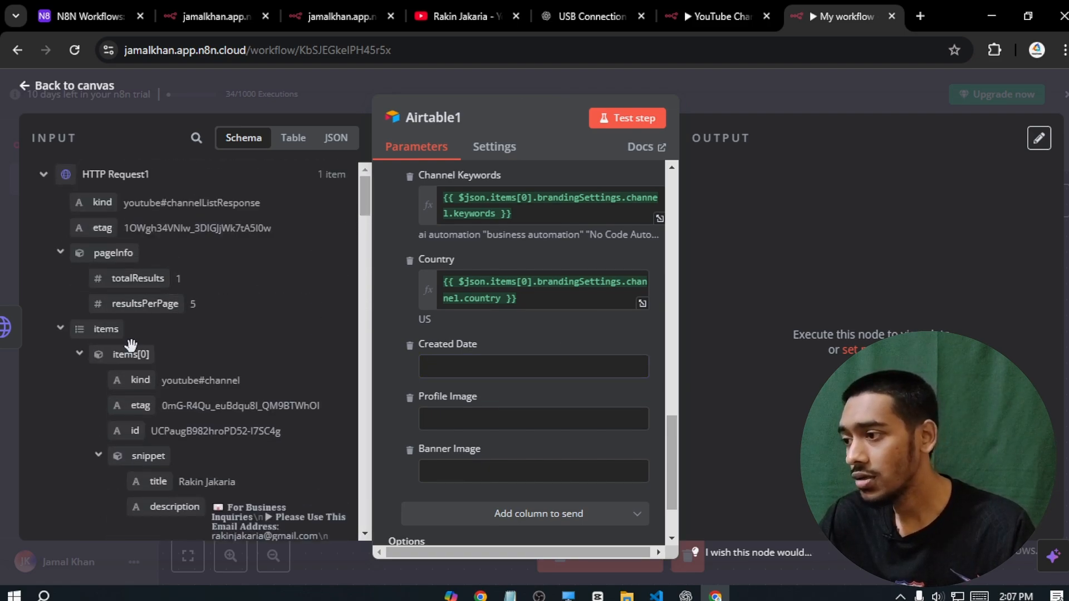
pyautogui.moveTo(369, 206); pyautogui.dragTo(345, 206)
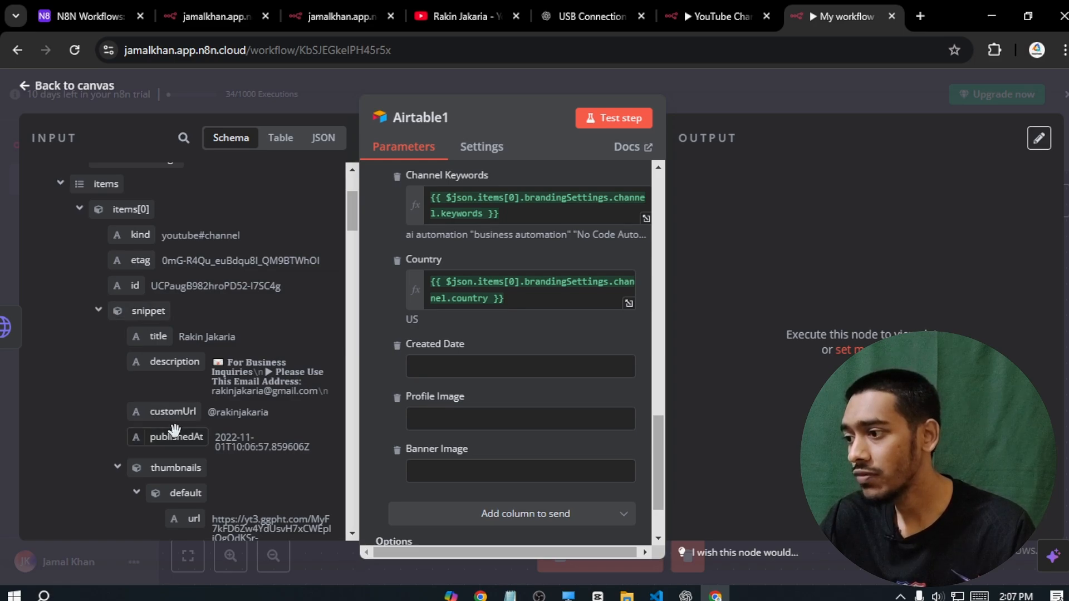
# - Map publishedAt into Created Date and the high thumbnail URL into Profile Image
pyautogui.moveTo(172, 440); pyautogui.dragTo(440, 367)
pyautogui.click(380, 355)
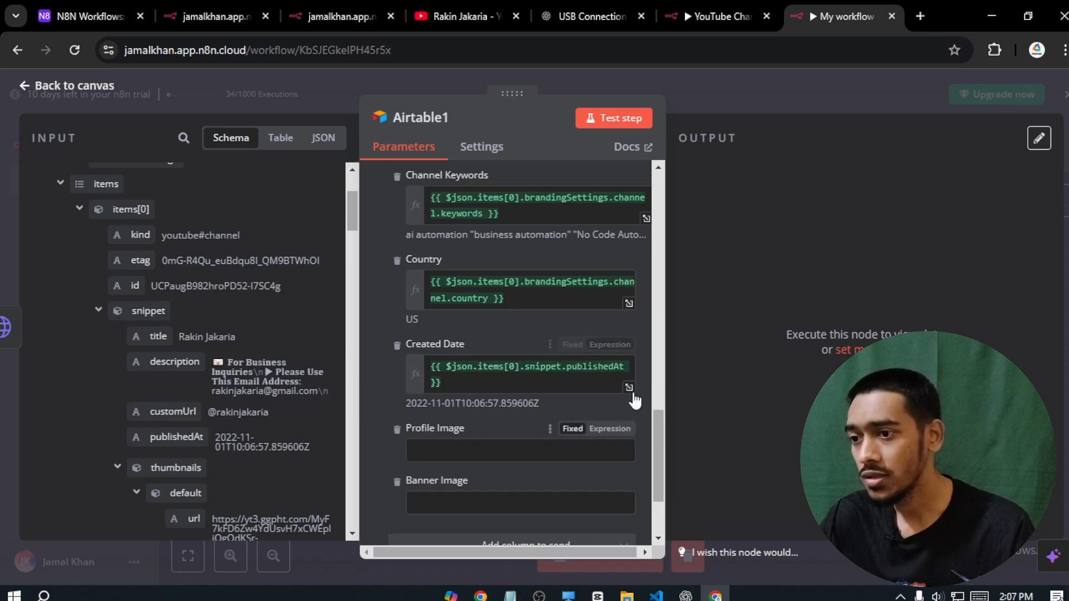
pyautogui.scroll(-2, 656, 448)
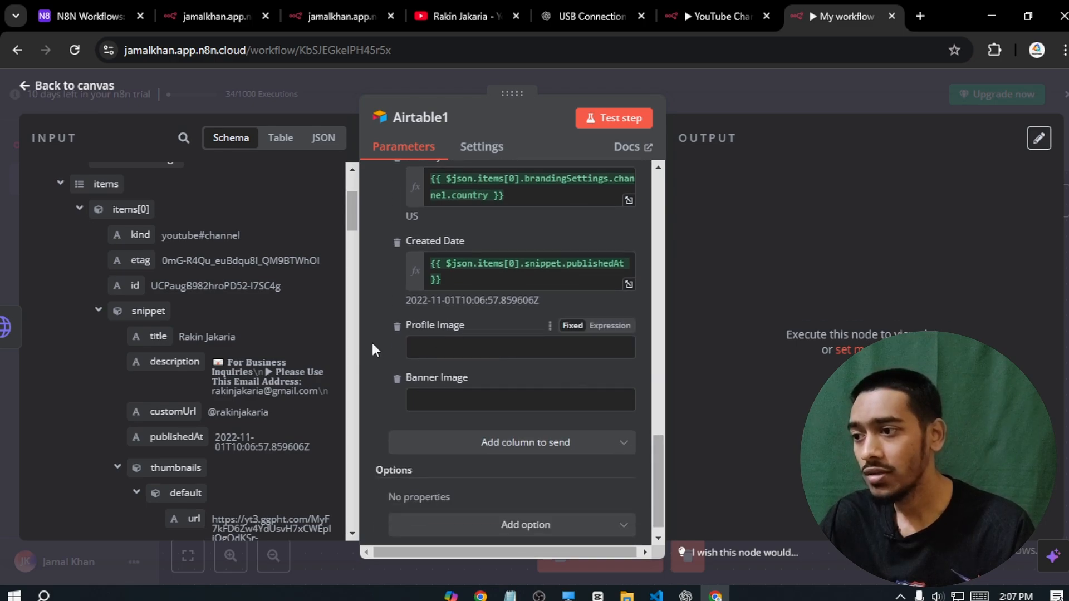
pyautogui.moveTo(349, 211); pyautogui.dragTo(345, 237)
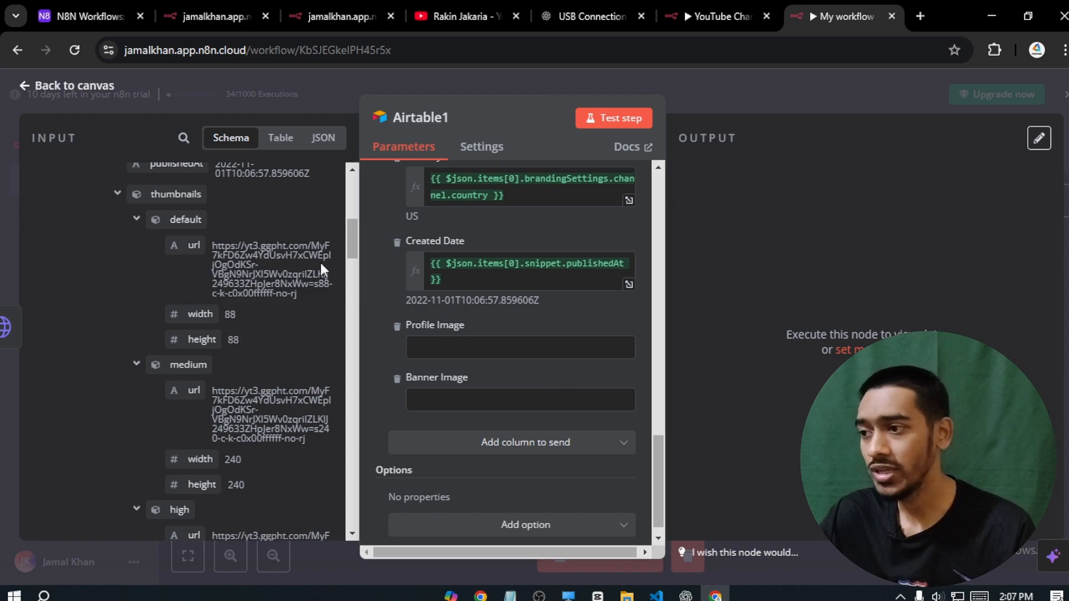
pyautogui.moveTo(352, 230); pyautogui.dragTo(351, 273)
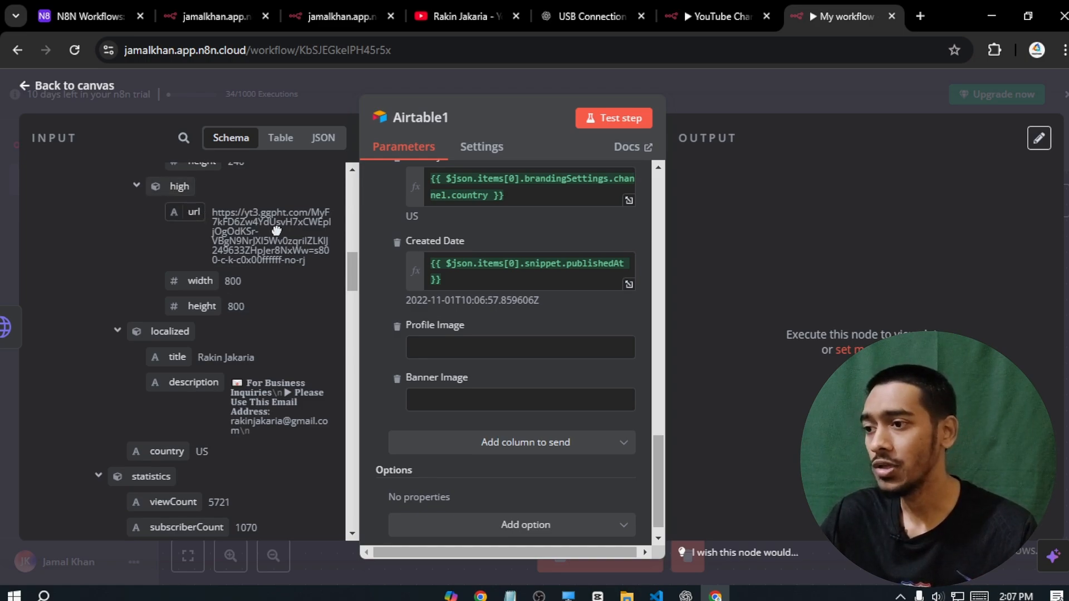
pyautogui.moveTo(276, 229); pyautogui.dragTo(423, 347)
pyautogui.click(372, 328)
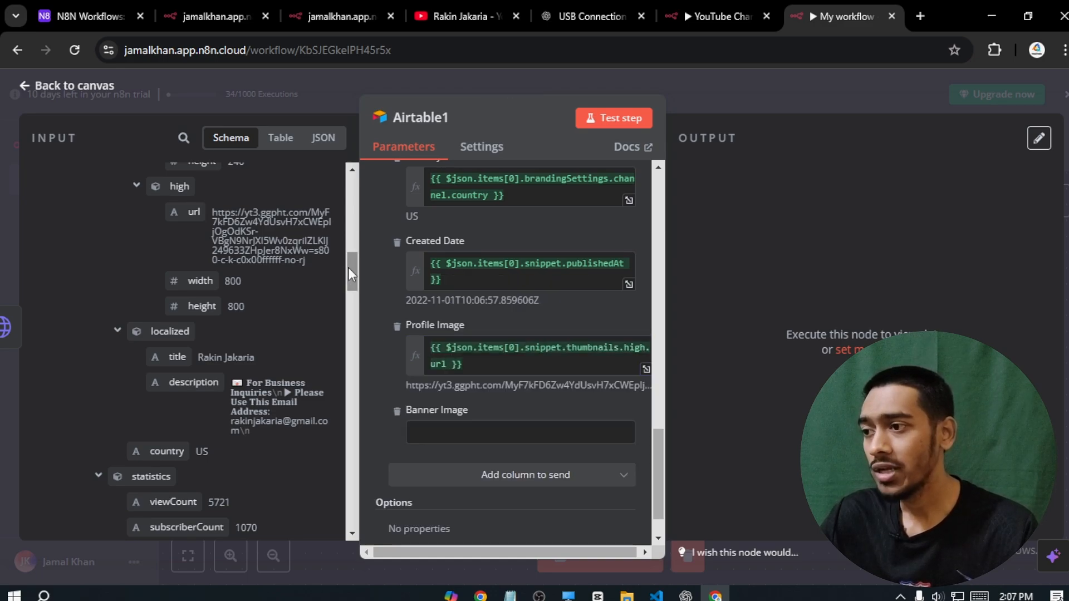
# - Map brandingSettings image bannerExternalUrl into the Banner Image field
pyautogui.moveTo(349, 267); pyautogui.dragTo(349, 311)
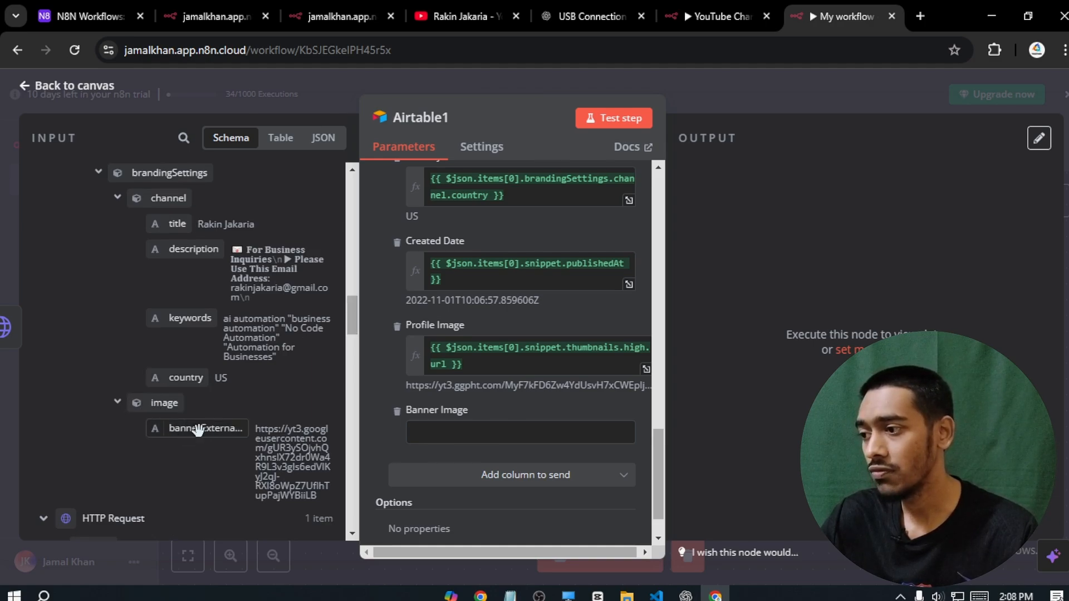
pyautogui.moveTo(200, 429); pyautogui.dragTo(446, 437)
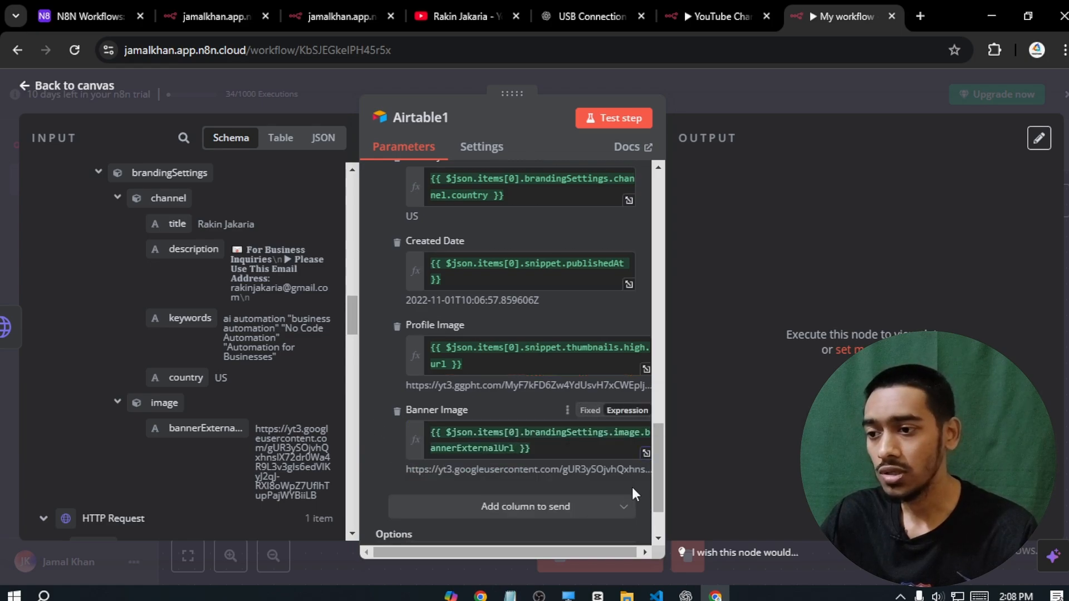
pyautogui.scroll(-3, 658, 473)
pyautogui.moveTo(658, 486); pyautogui.dragTo(648, 483)
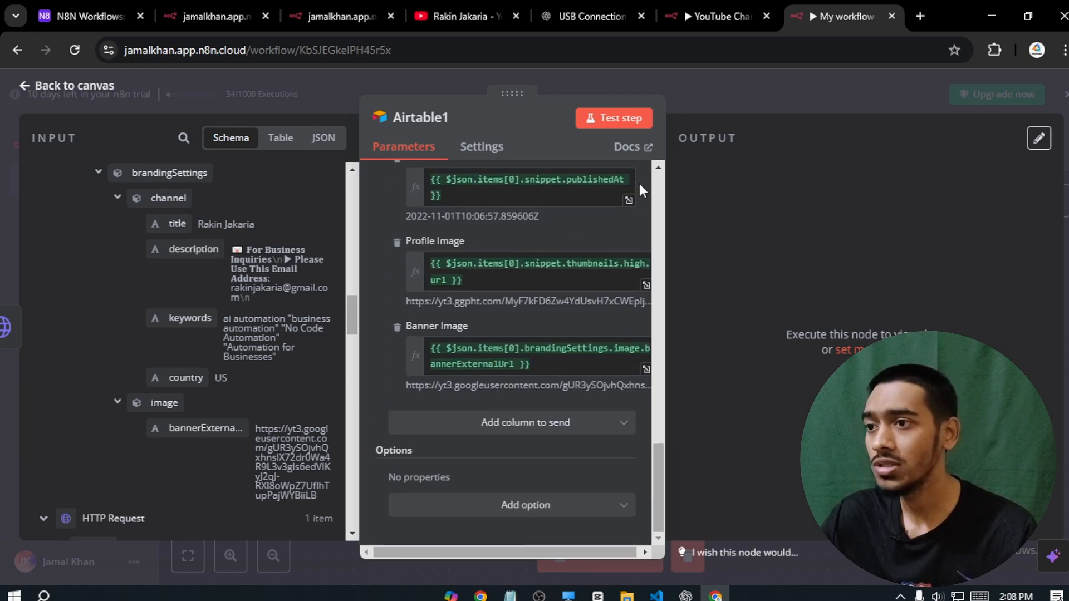
# - Test Airtable1, confirming the updated record shows 17 videos, 5721 views and 1070 subscribers
pyautogui.click(606, 122)
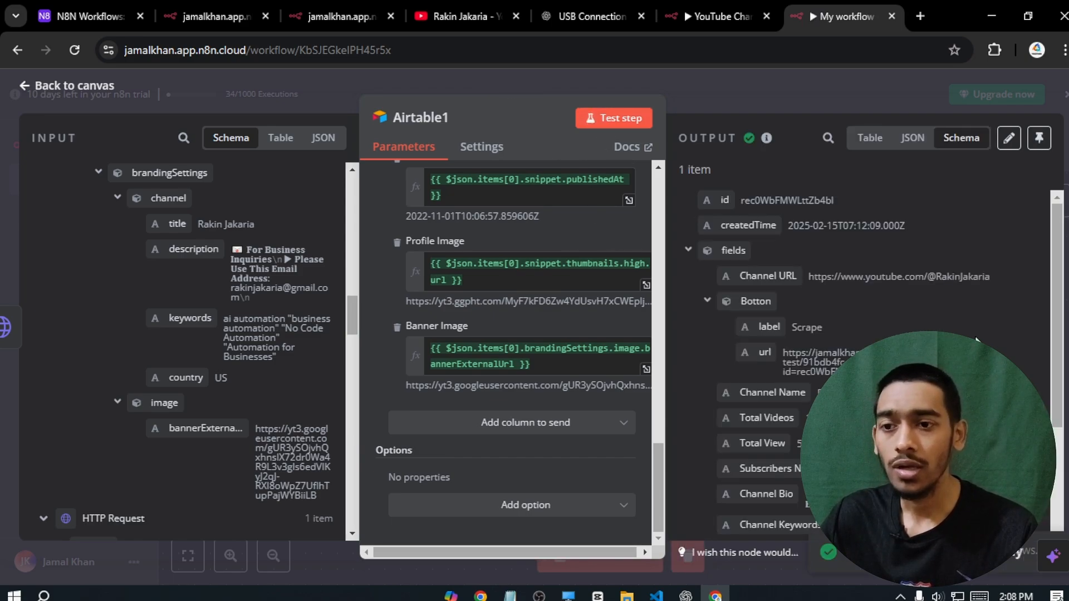
pyautogui.scroll(-5, 1060, 313)
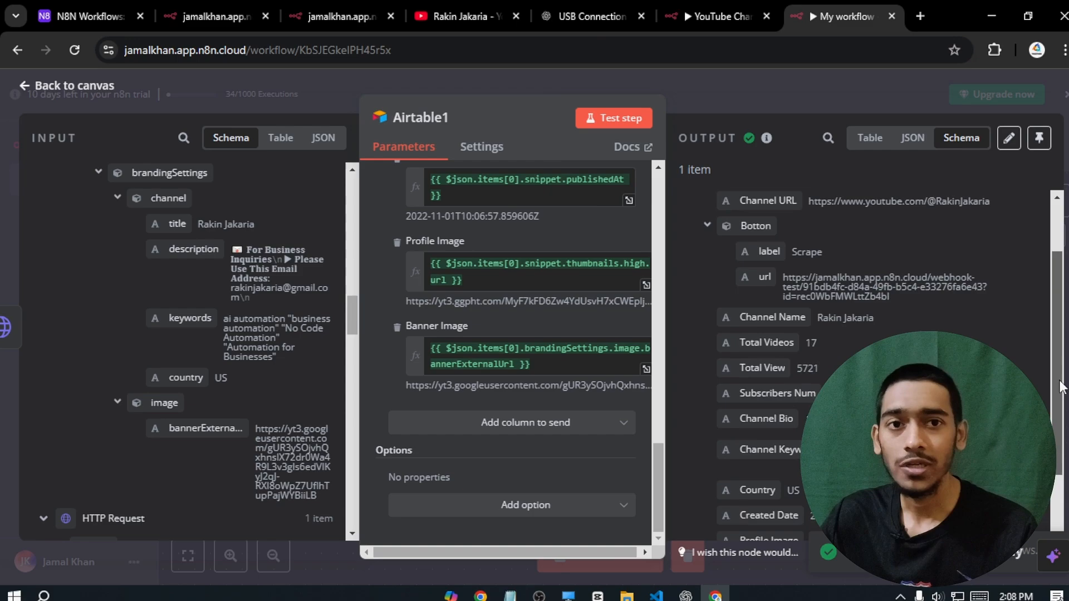
pyautogui.click(112, 8)
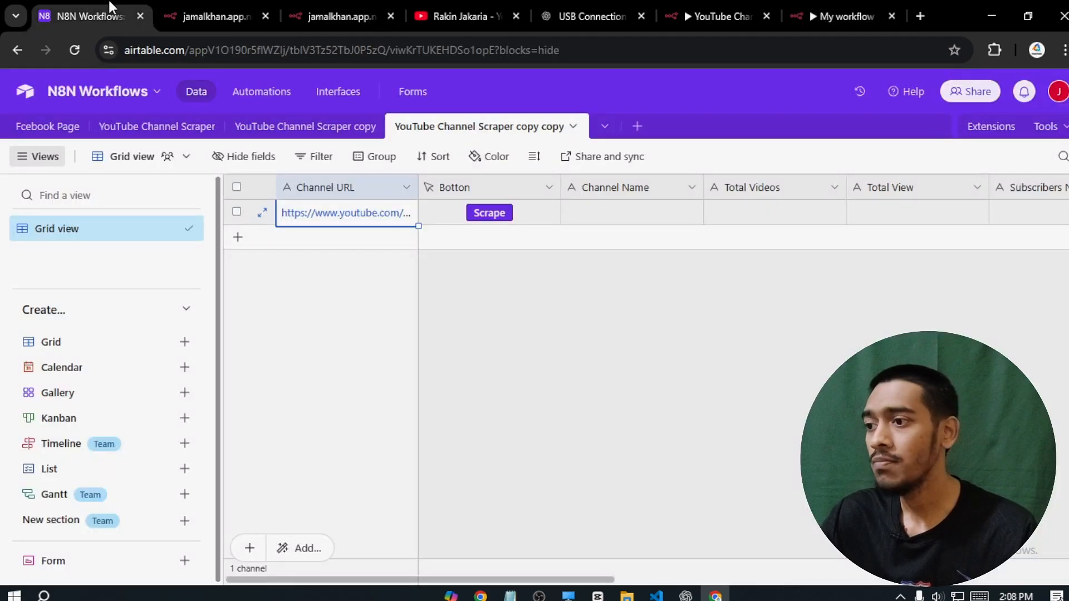
# - Check the scraped row 1 (17, 5721, 1070) and add an empty row 2
pyautogui.click(478, 525)
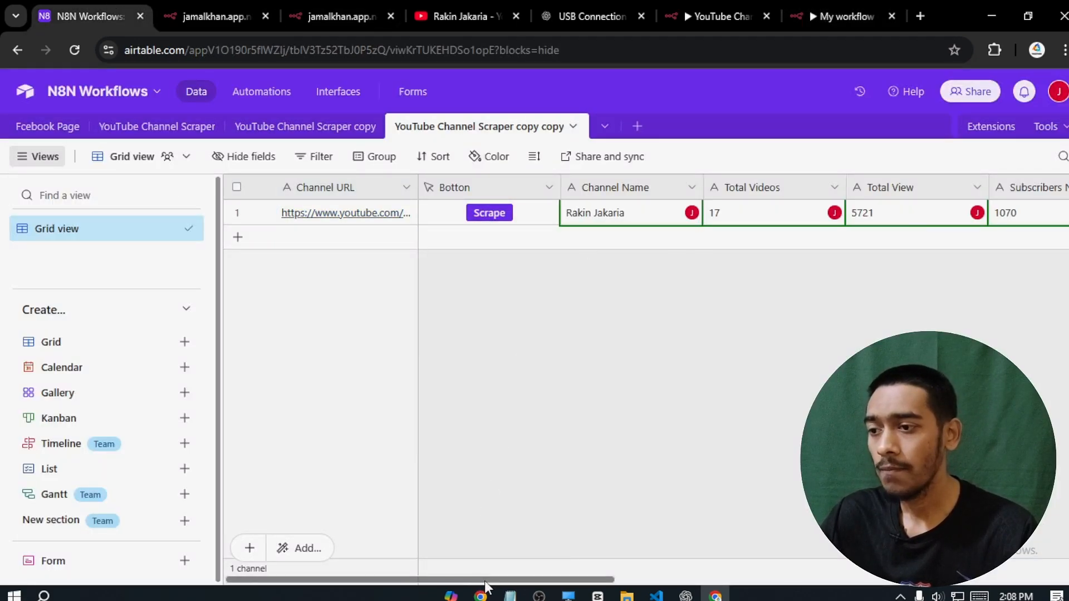
pyautogui.moveTo(486, 582); pyautogui.dragTo(443, 487)
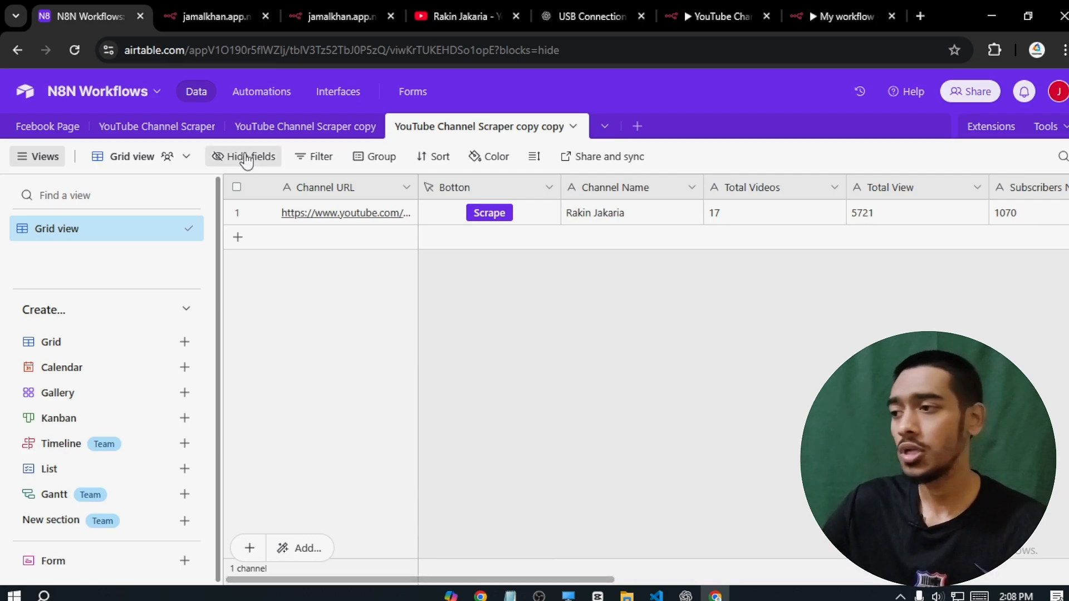
pyautogui.click(237, 237)
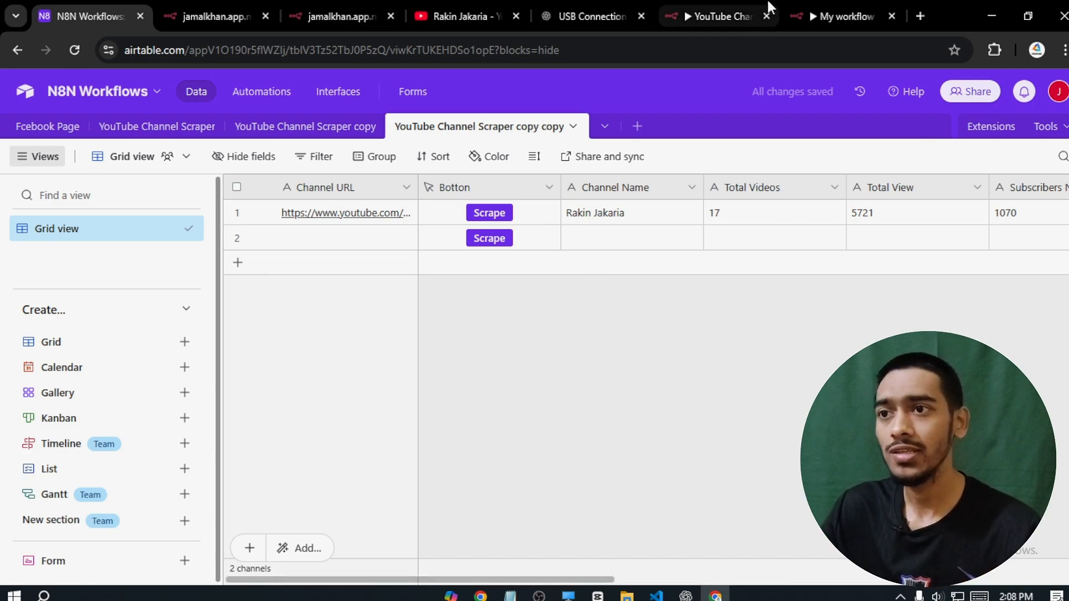
# - Back in n8n, reopen the Airtable1 node and show its Settings
pyautogui.click(841, 17)
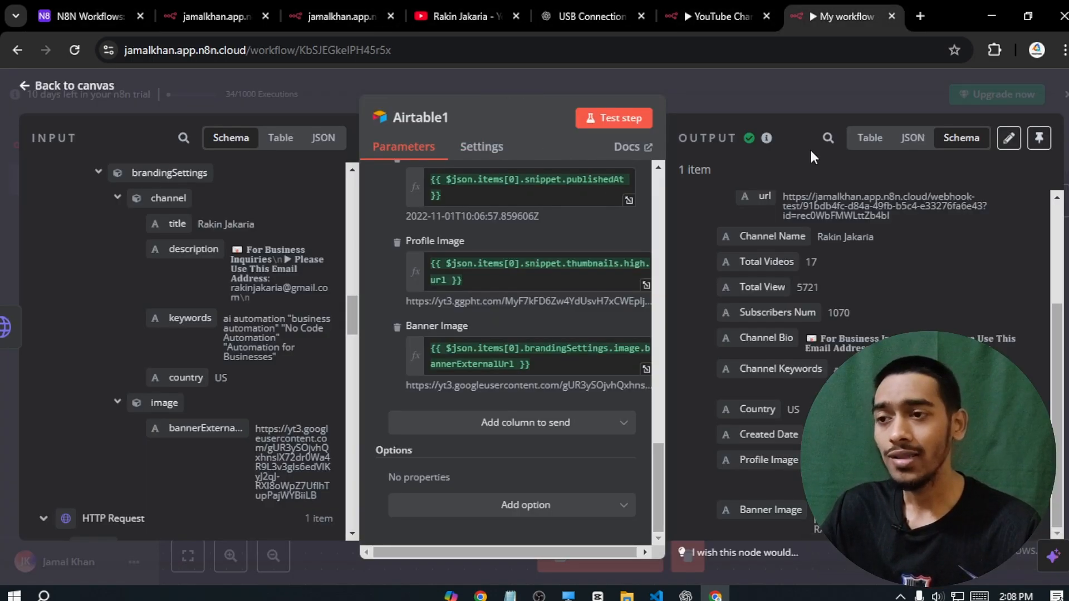
pyautogui.click(71, 85)
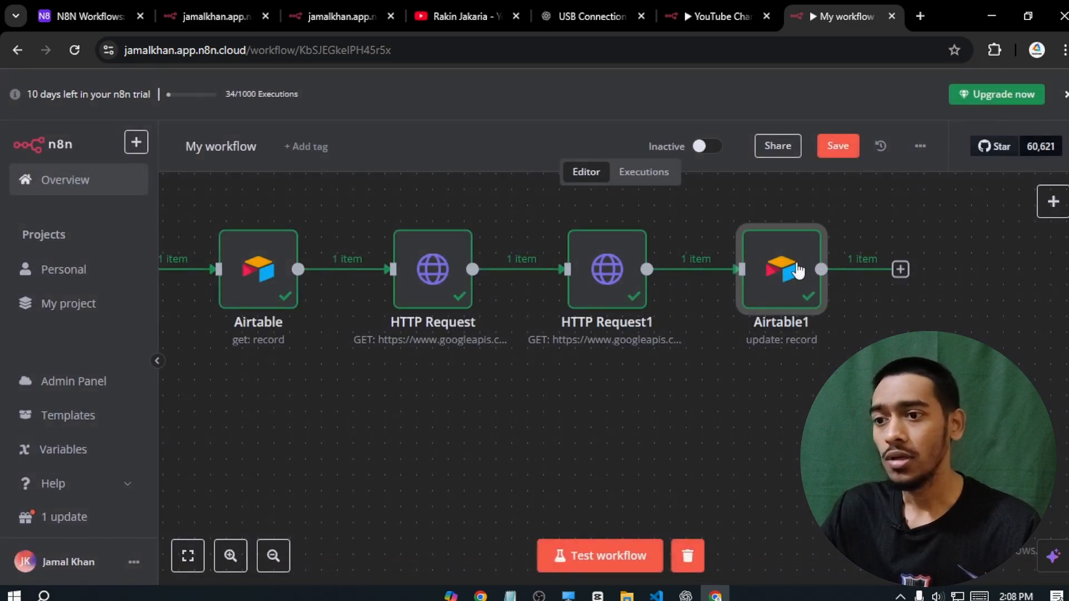
pyautogui.moveTo(785, 274)
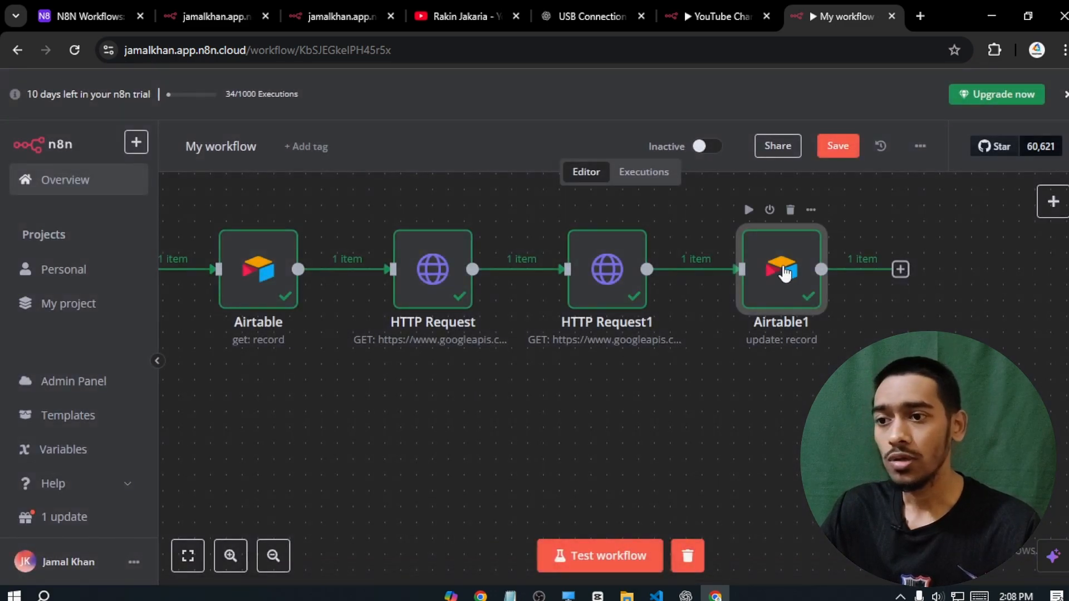
pyautogui.doubleClick(781, 314)
pyautogui.click(483, 146)
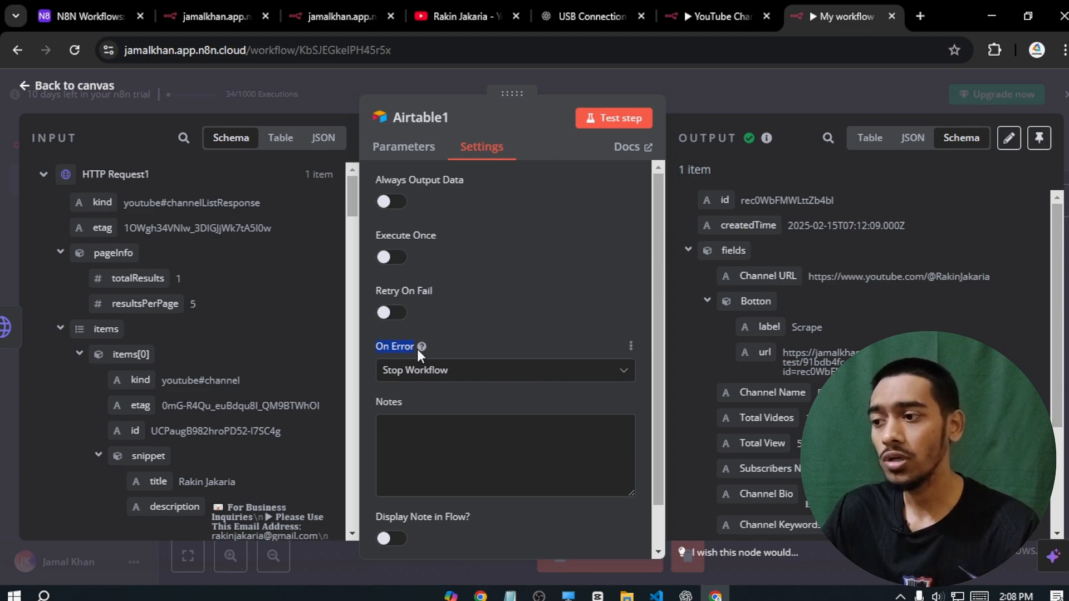
# - Set Airtable1's On Error option to Continue and return to the canvas
pyautogui.click(446, 382)
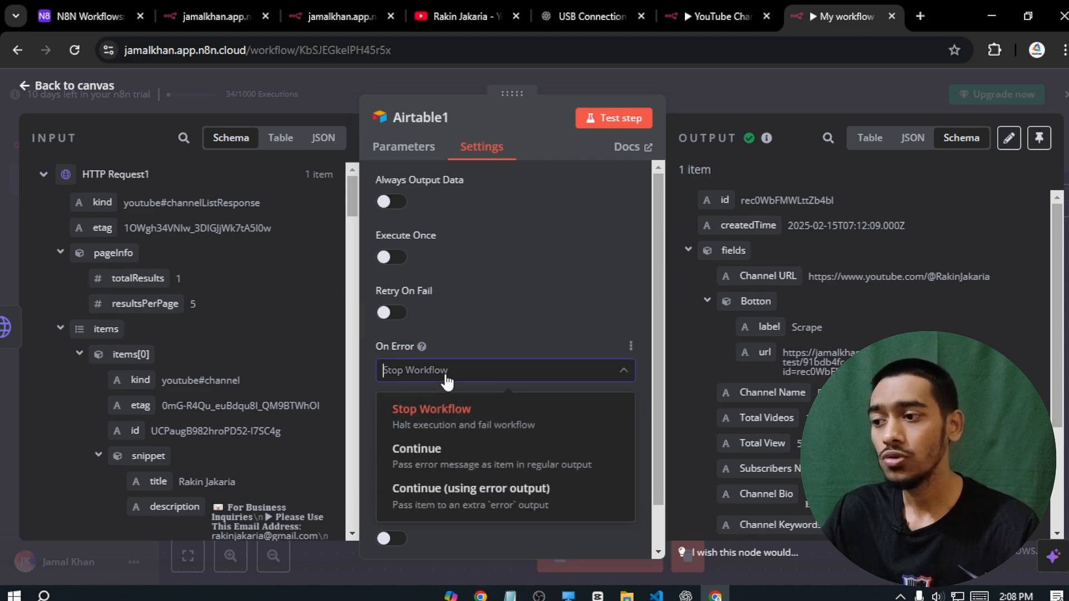
pyautogui.click(416, 462)
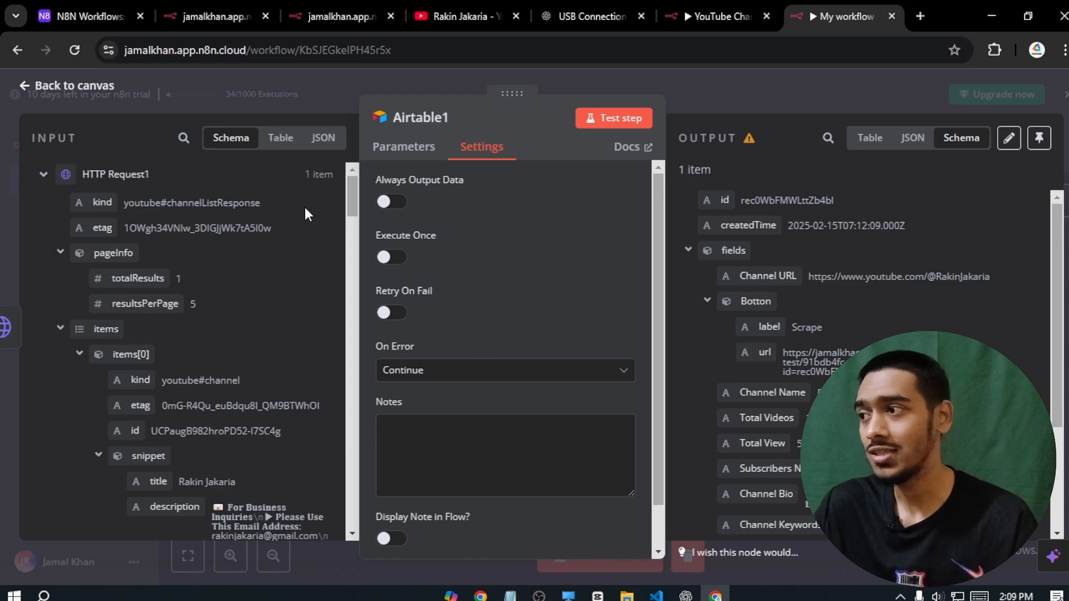
pyautogui.click(172, 92)
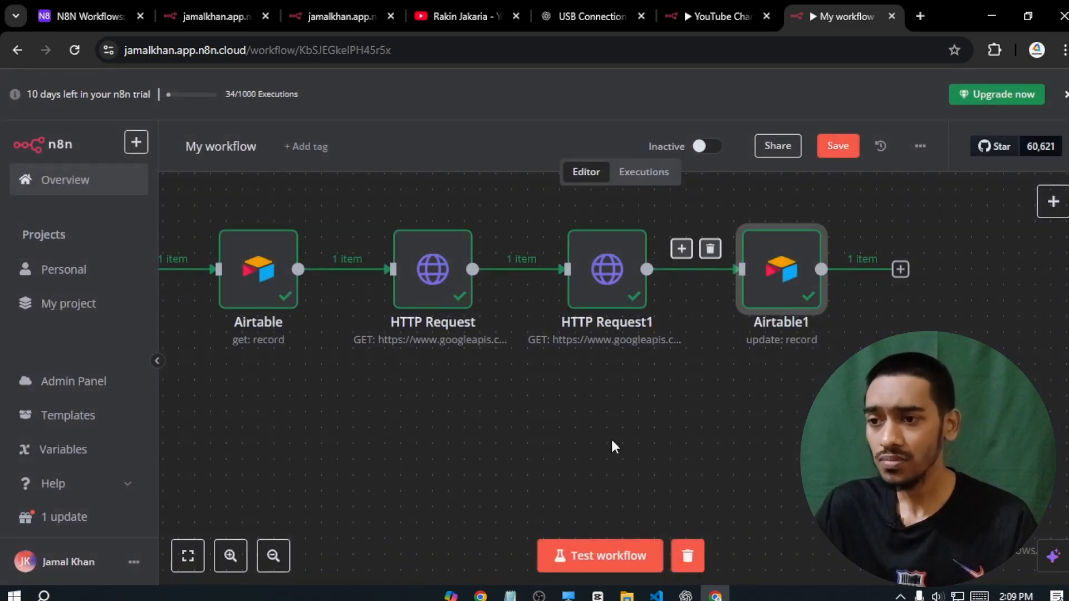
# - Save the workflow, switch it from Inactive to Active, and return to Airtable
pyautogui.moveTo(577, 432); pyautogui.dragTo(794, 464)
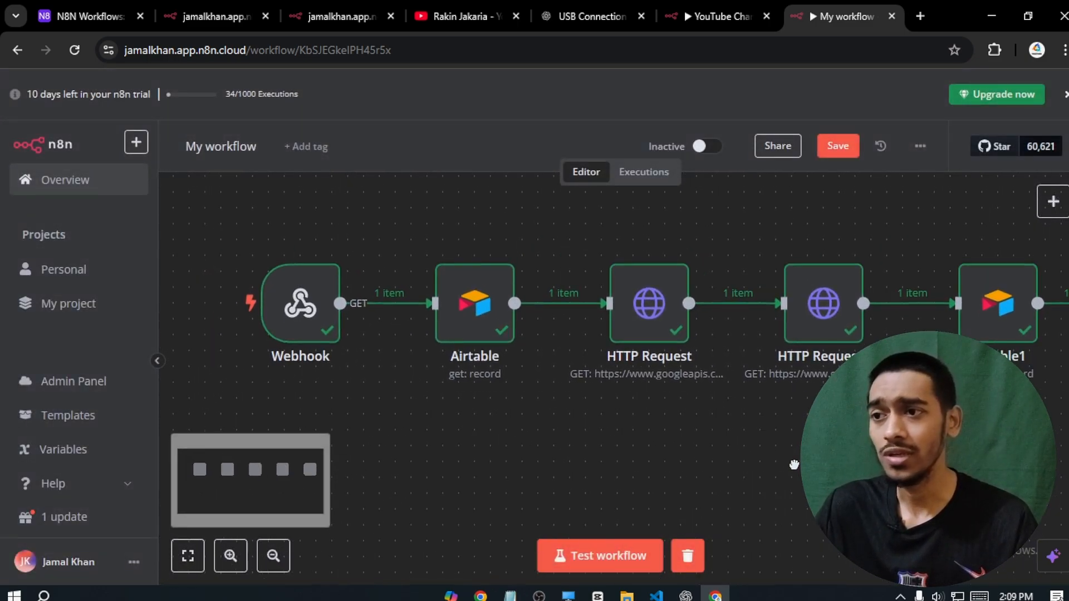
pyautogui.click(835, 153)
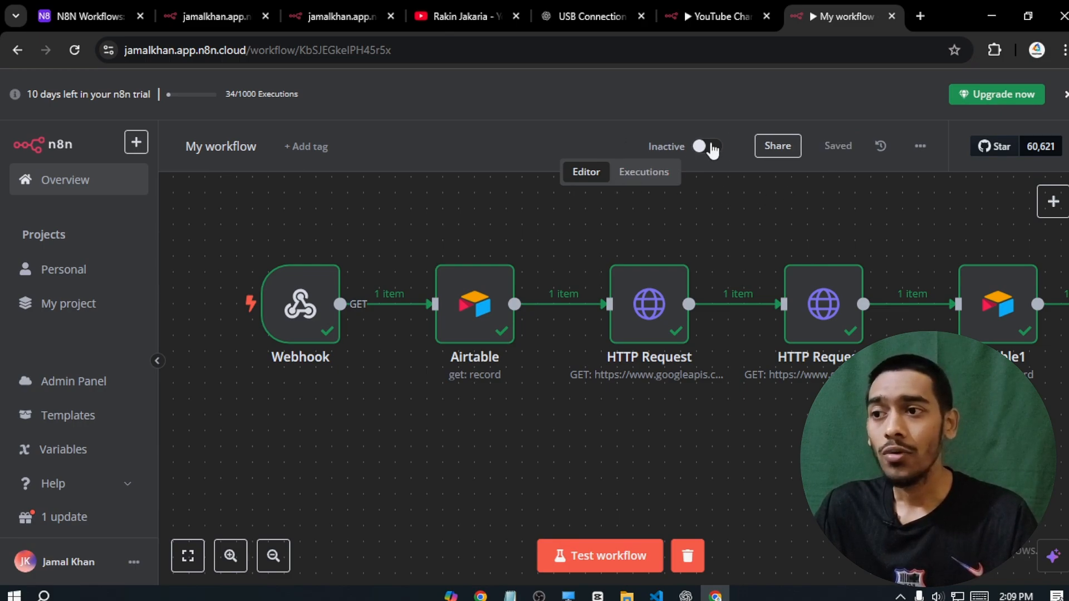
pyautogui.click(702, 146)
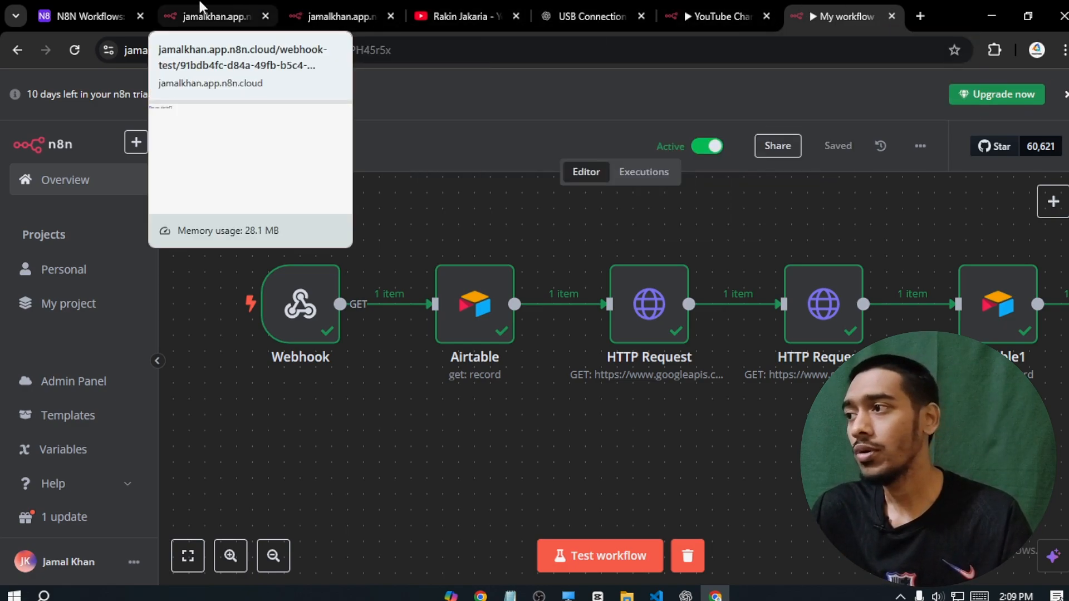
pyautogui.click(90, 16)
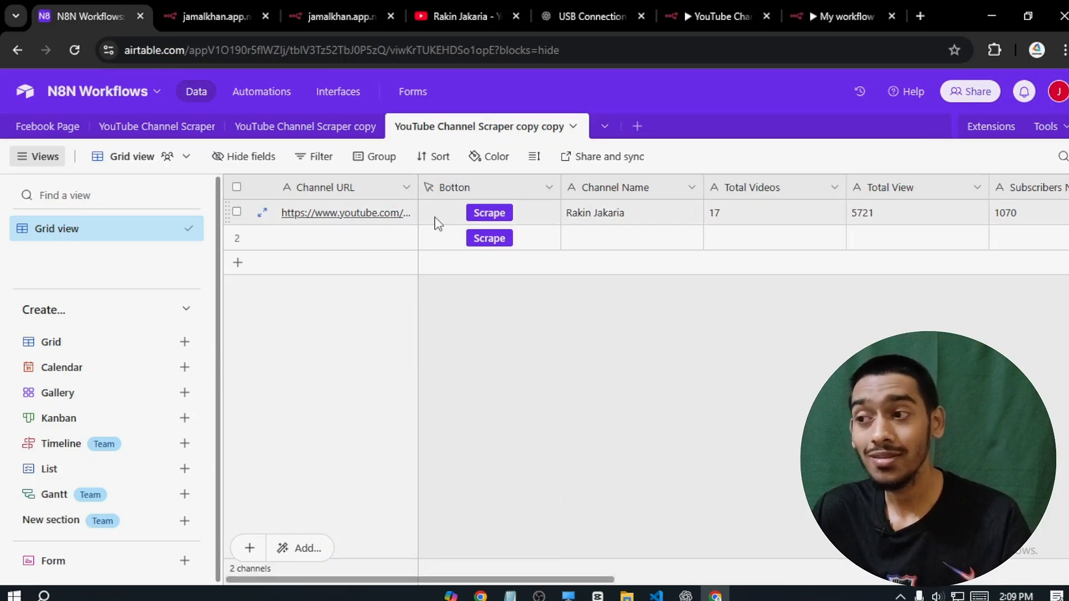
# - Delete '-test' from the Botton field's URL formula so Scrape hits the production webhook, and save
pyautogui.rightClick(472, 192)
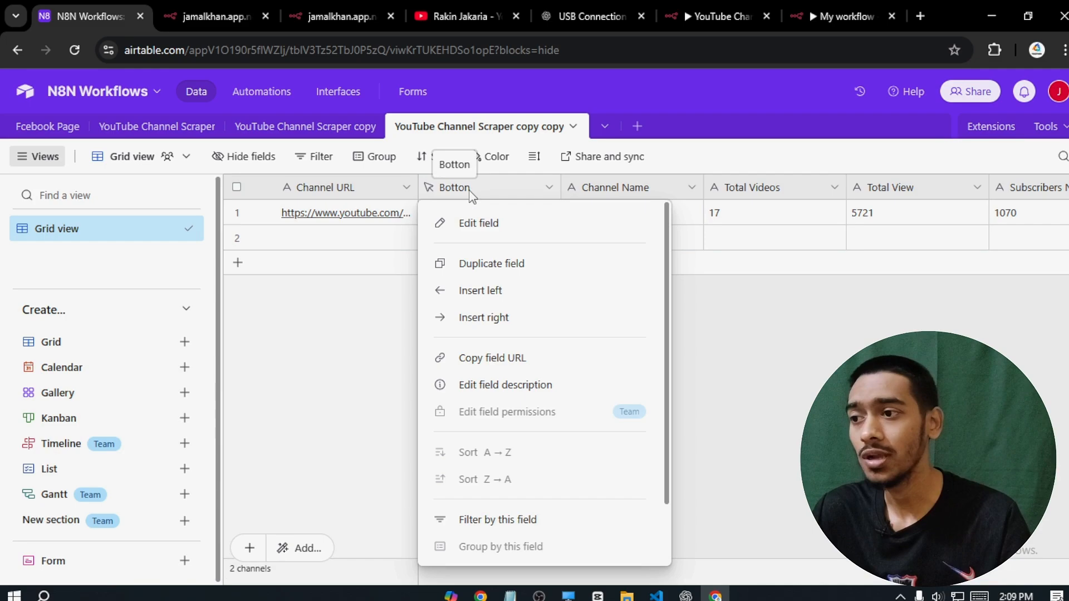
pyautogui.click(467, 222)
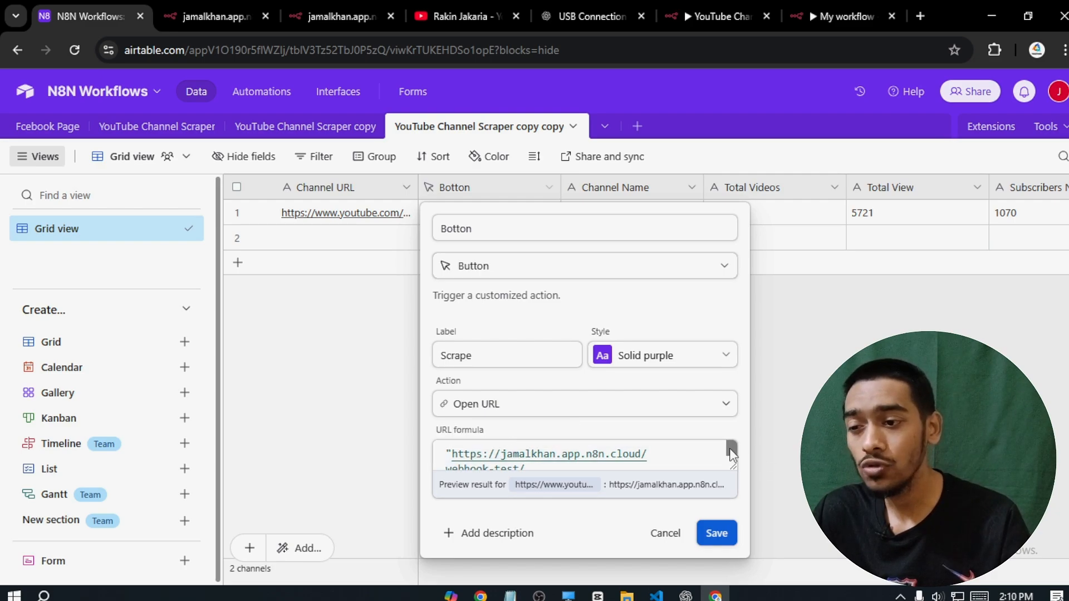
pyautogui.scroll(-1, 731, 453)
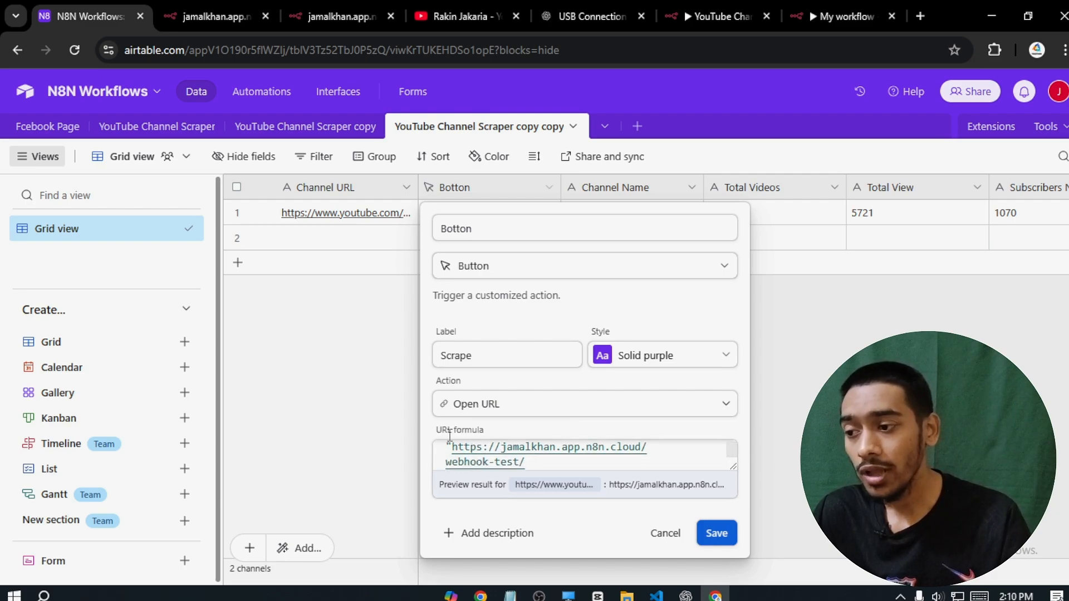
pyautogui.moveTo(453, 449); pyautogui.dragTo(498, 450)
pyautogui.click(487, 467)
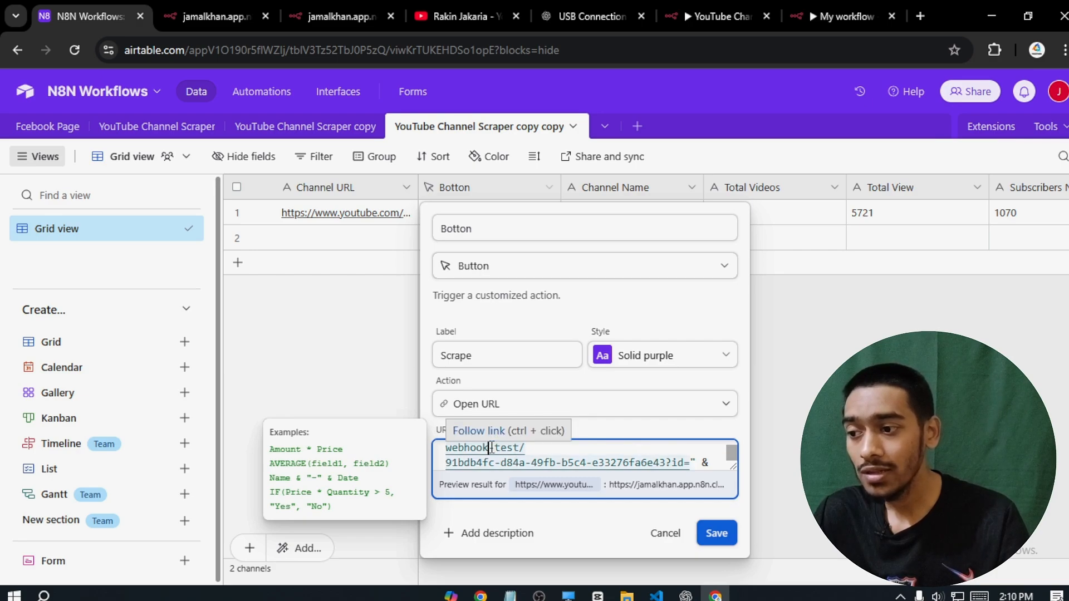
pyautogui.moveTo(489, 447); pyautogui.dragTo(520, 448)
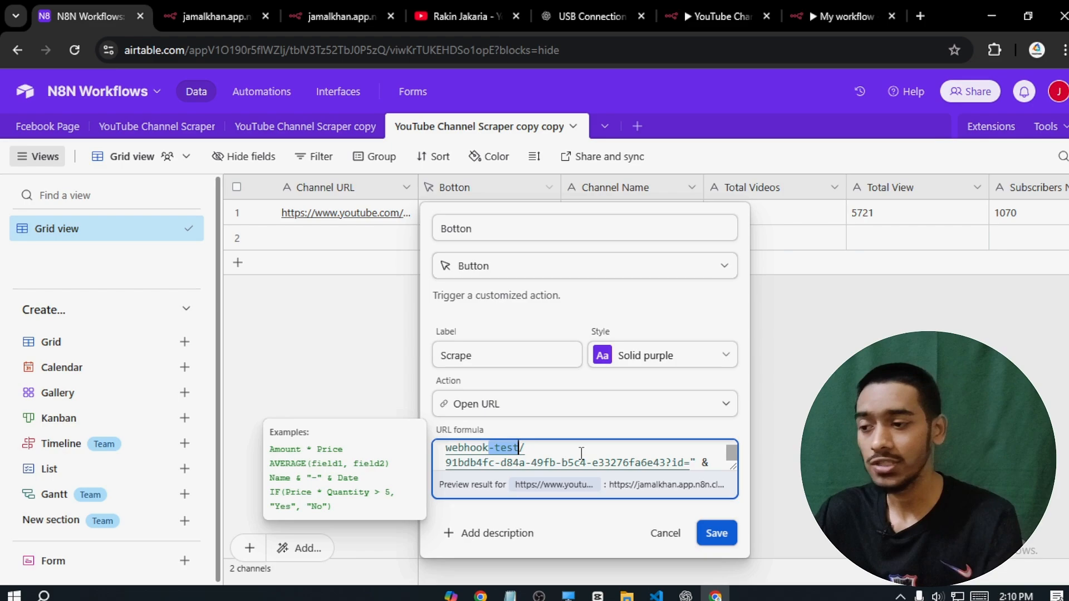
pyautogui.press('BackSpace')
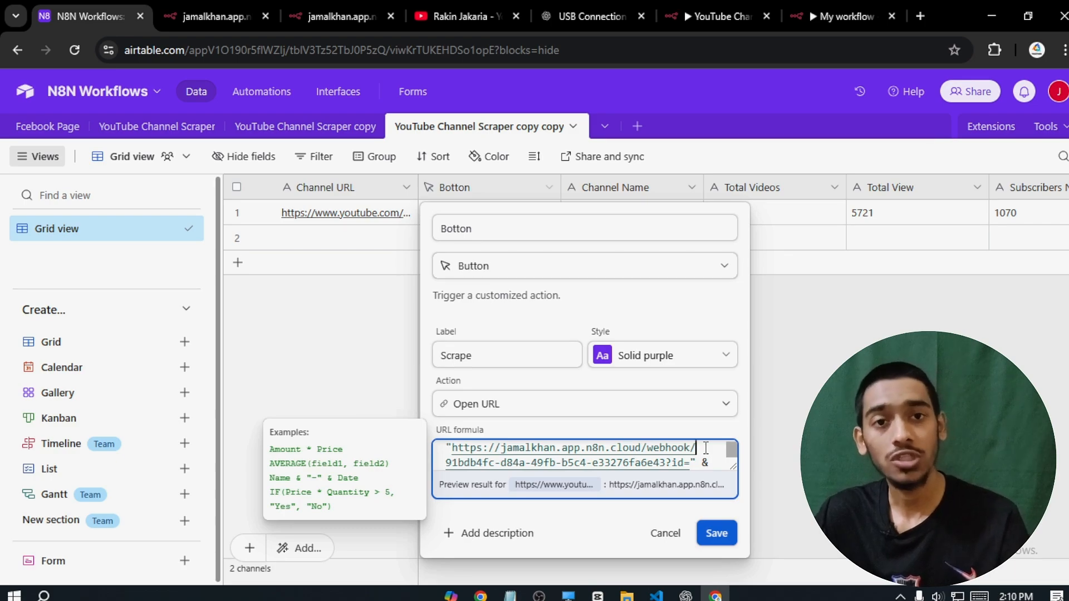
pyautogui.press('Escape')
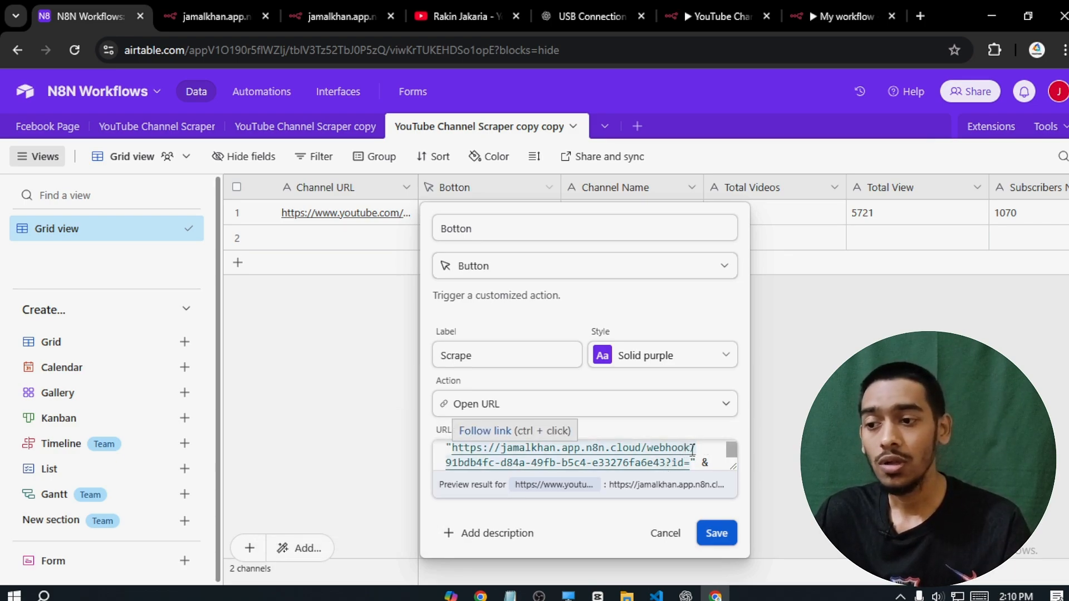
pyautogui.click(692, 450)
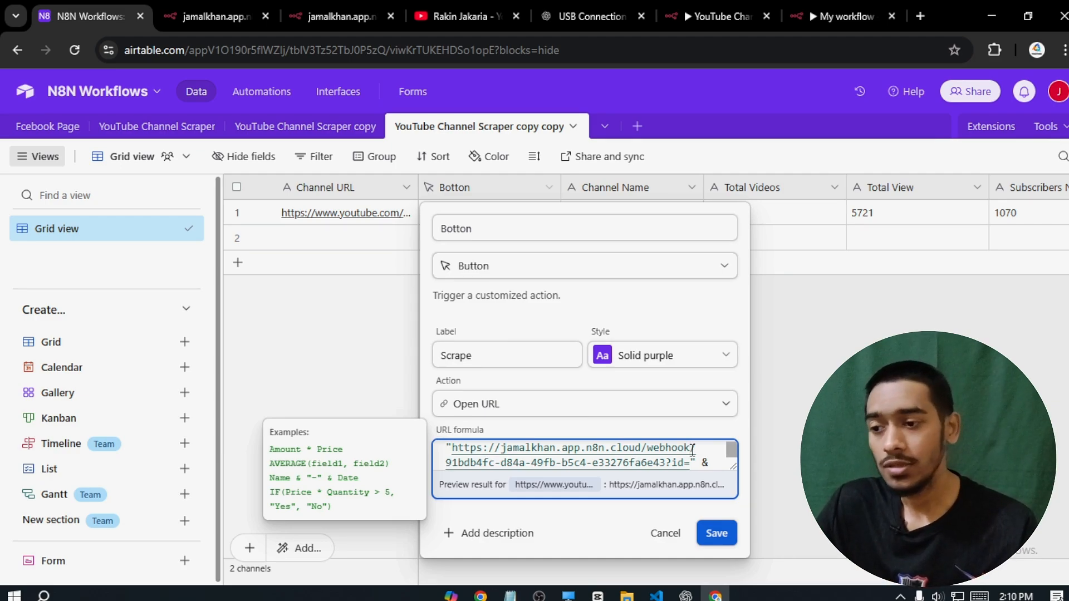
pyautogui.click(718, 536)
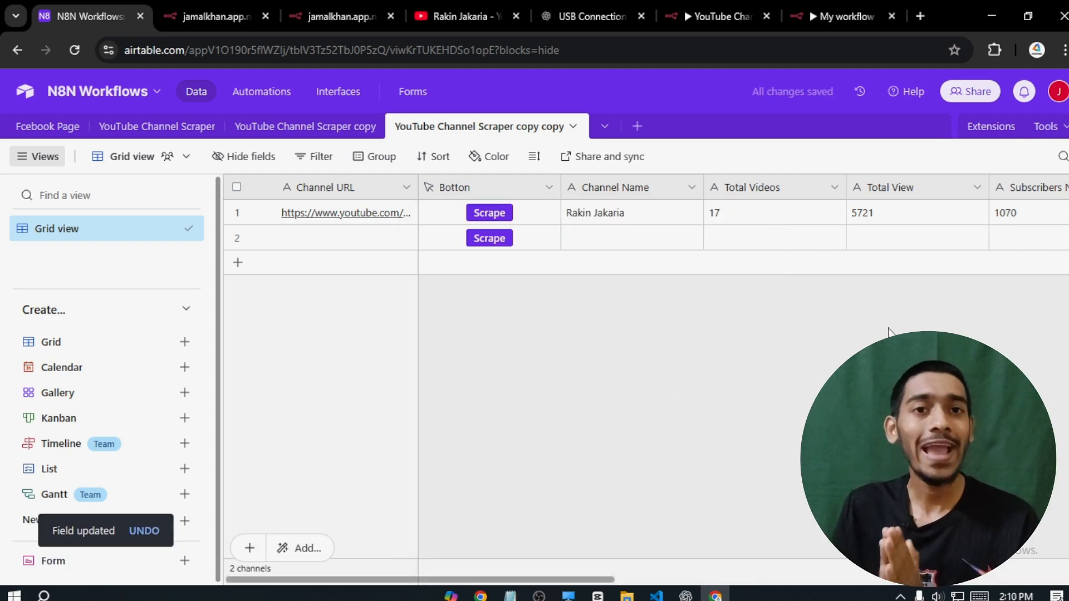
# - Leave the active scraper workflow for the Workflows overview and select row 2's empty Channel URL cell in Airtable
pyautogui.click(677, 13)
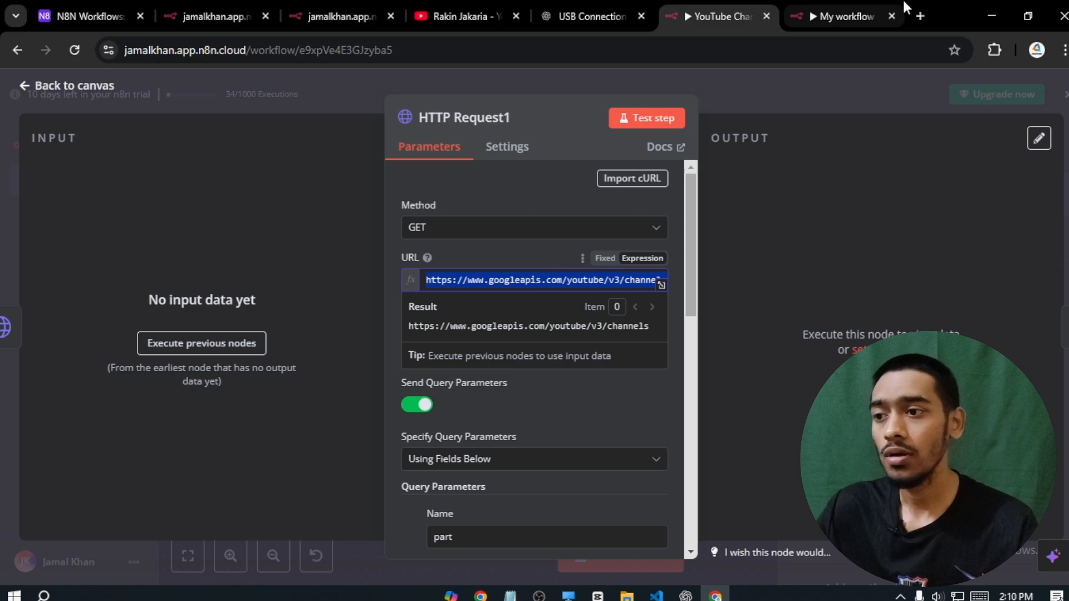
pyautogui.click(796, 188)
pyautogui.click(838, 16)
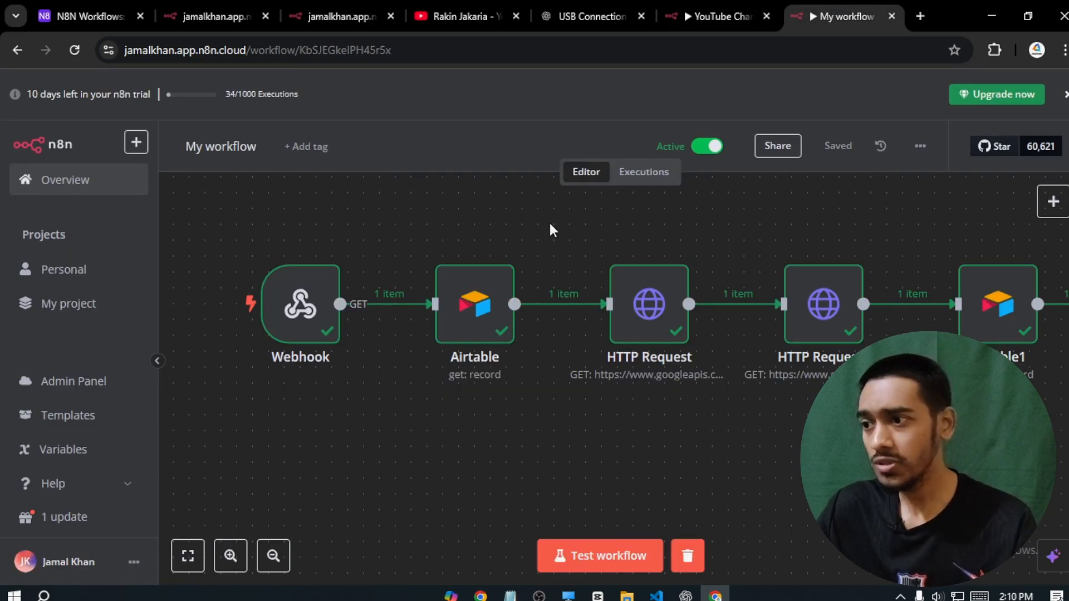
pyautogui.click(17, 49)
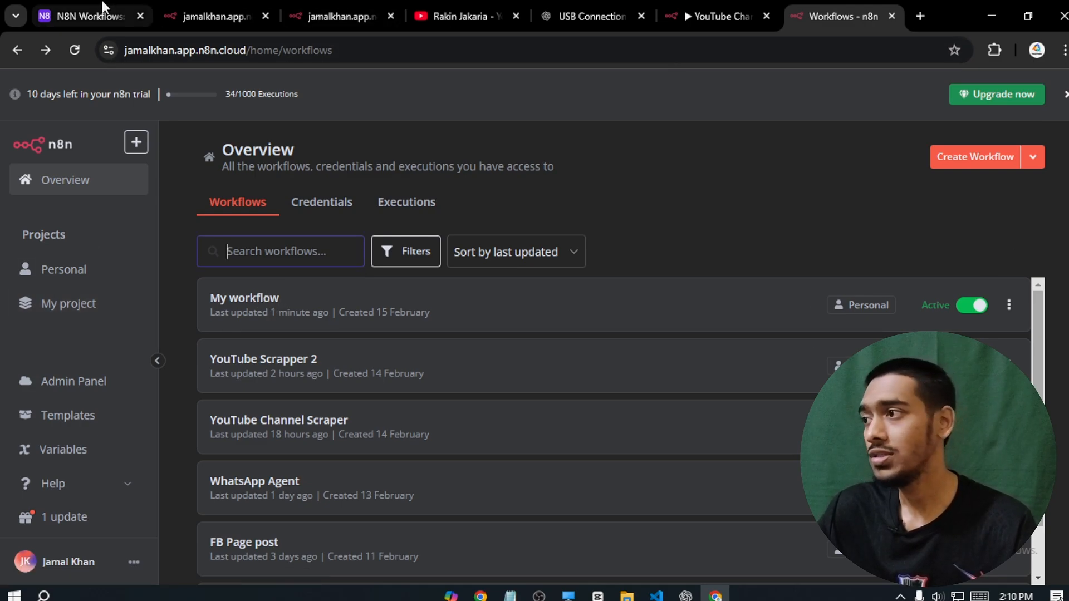
pyautogui.click(103, 15)
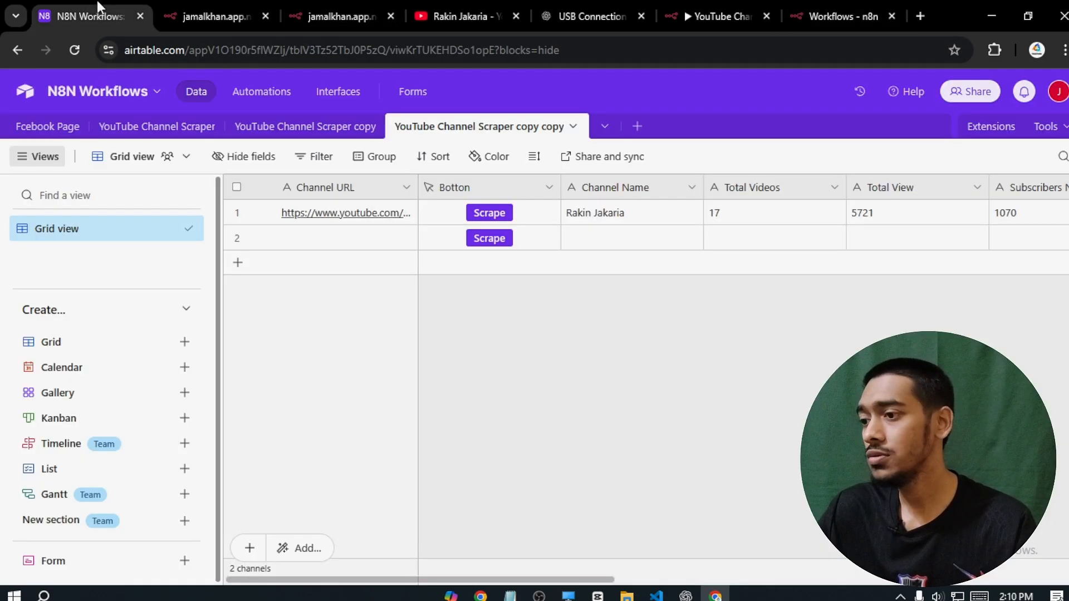
pyautogui.click(350, 241)
# - In the YouTube tab, go back through browsing history to the YouTube home page
pyautogui.click(471, 1)
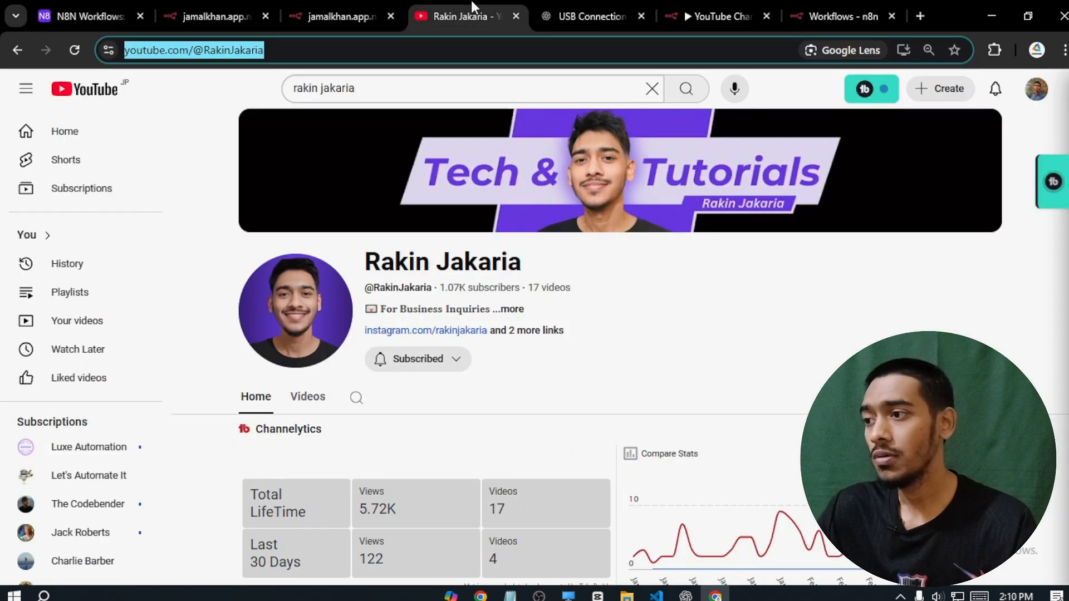
pyautogui.click(14, 51)
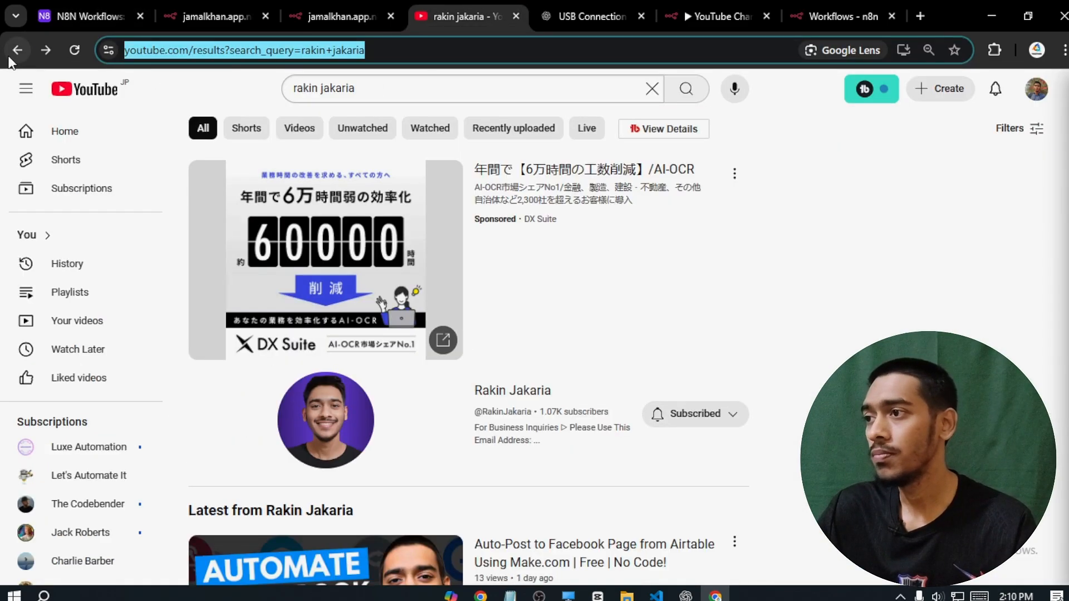
pyautogui.click(8, 58)
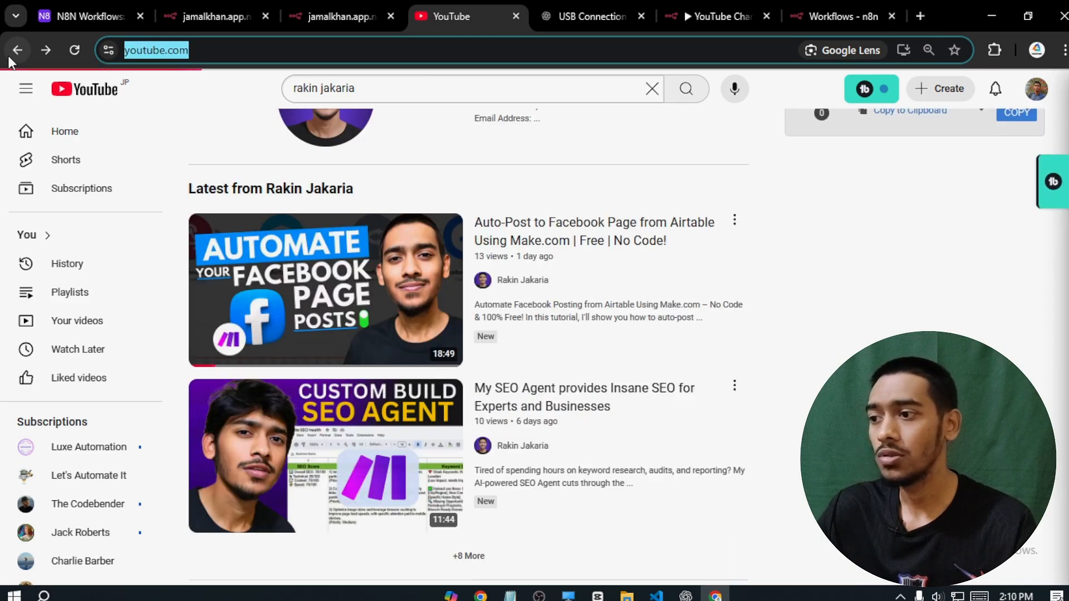
pyautogui.click(9, 58)
pyautogui.click(9, 57)
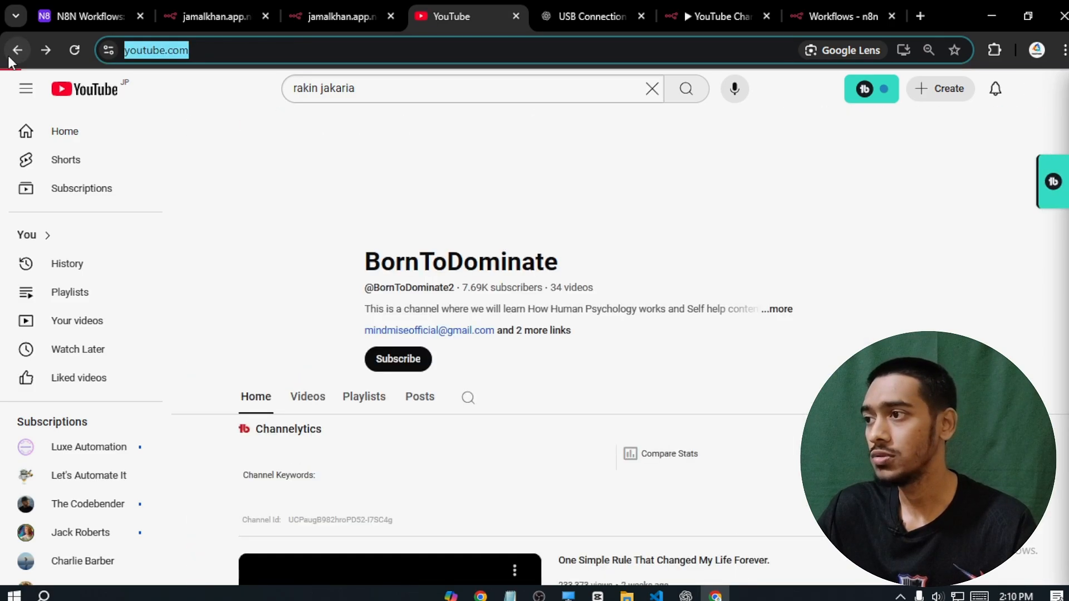
pyautogui.click(10, 54)
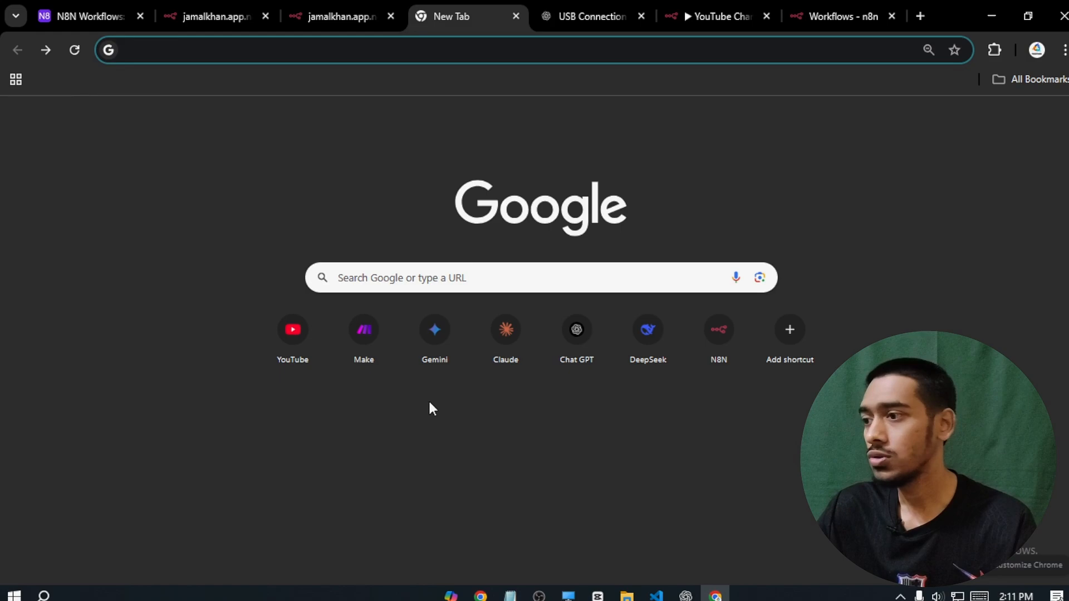
pyautogui.click(294, 350)
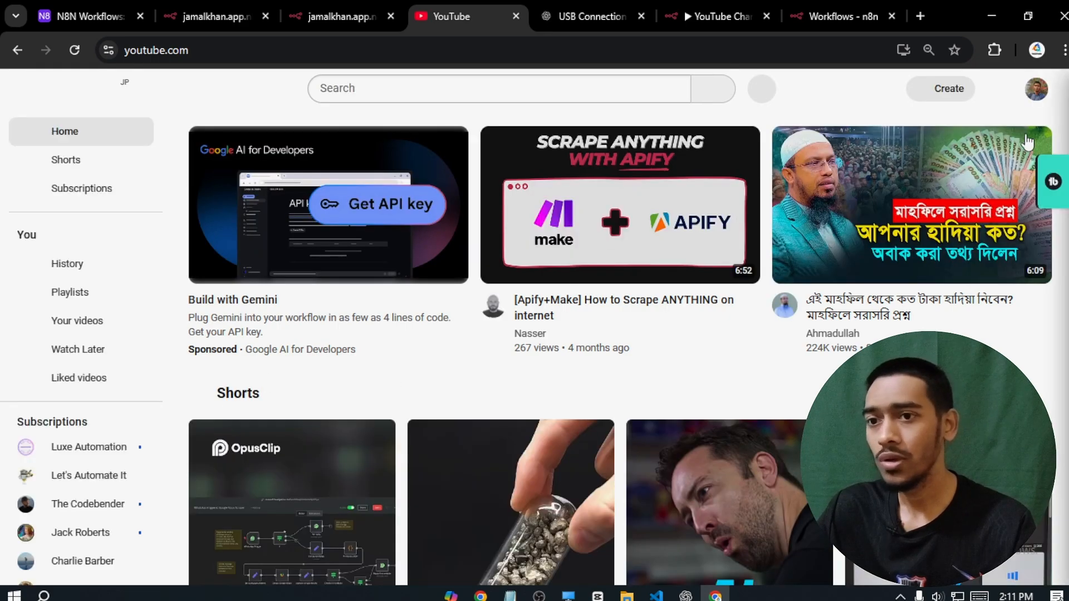
# - Find the Productive Dude channel in the feed, open it, and select its address-bar URL
pyautogui.scroll(-10, 620, 345)
pyautogui.scroll(1, 620, 345)
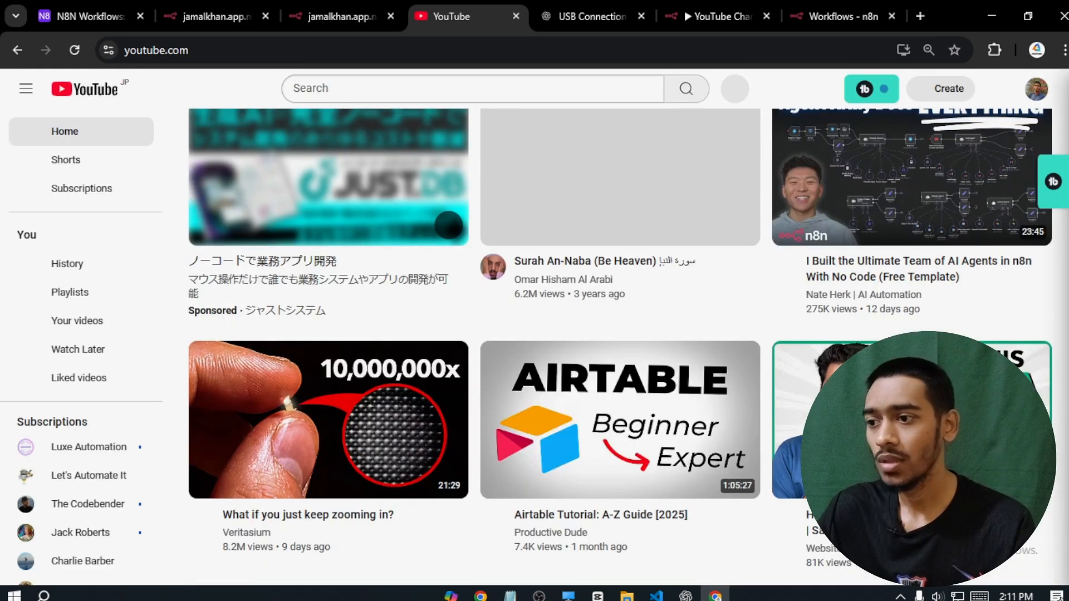
pyautogui.scroll(-1, 620, 345)
pyautogui.scroll(-4, 258, 567)
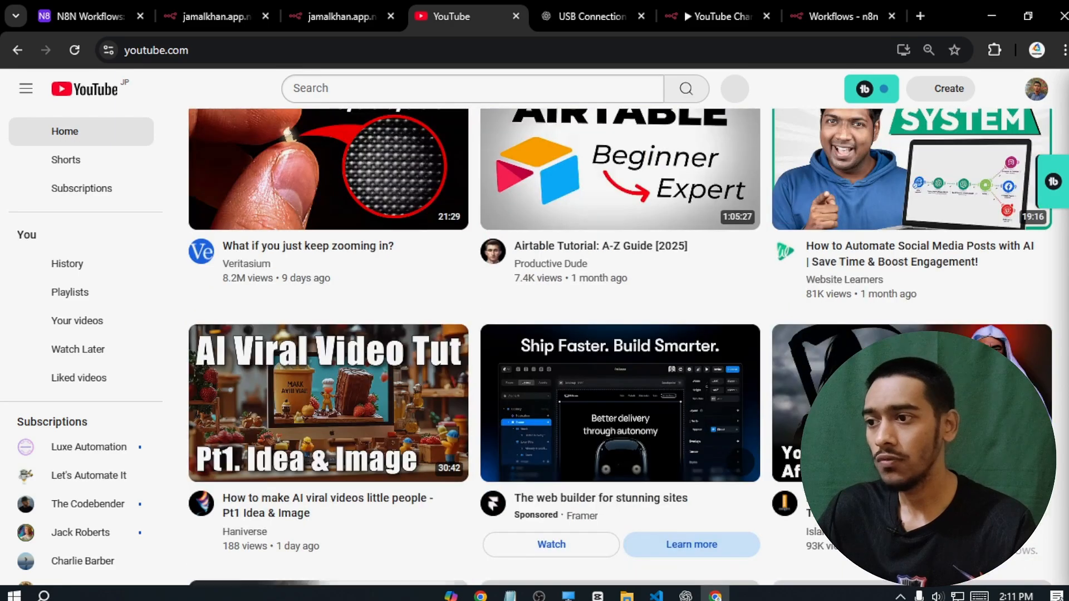
pyautogui.click(493, 252)
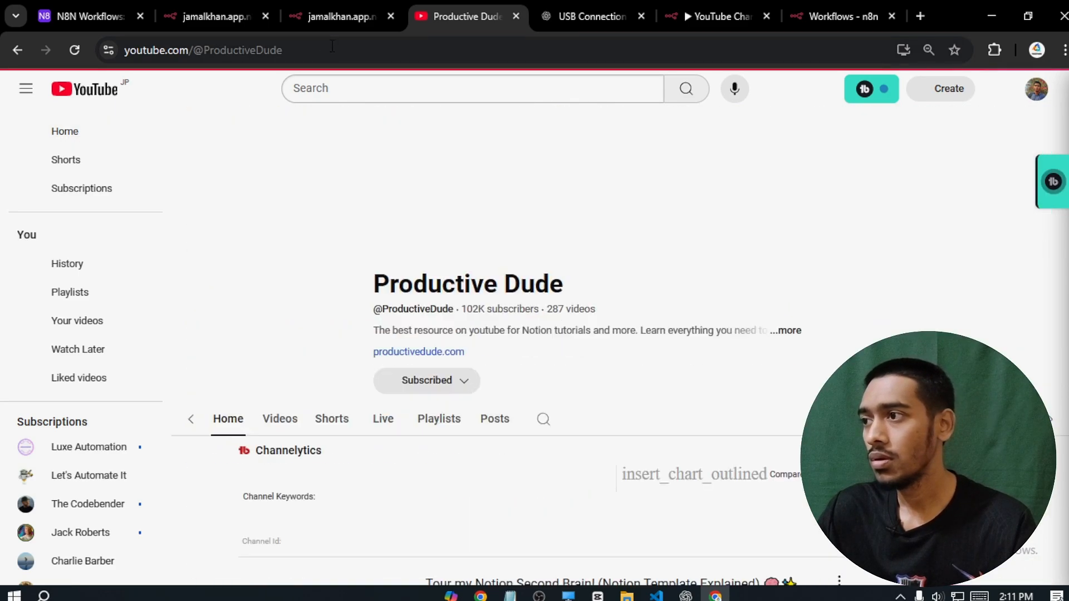
pyautogui.click(323, 45)
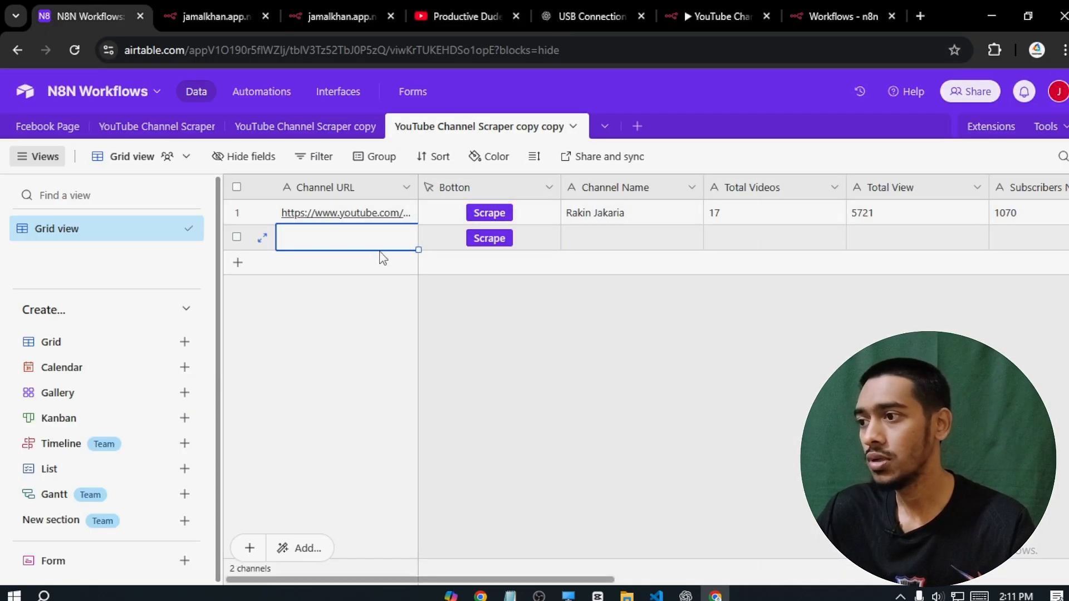
# - Paste the Productive Dude URL into row 2's Channel URL cell and run Scrape
pyautogui.doubleClick(345, 240)
pyautogui.hotkey('ctrl', 'v')
pyautogui.click(483, 310)
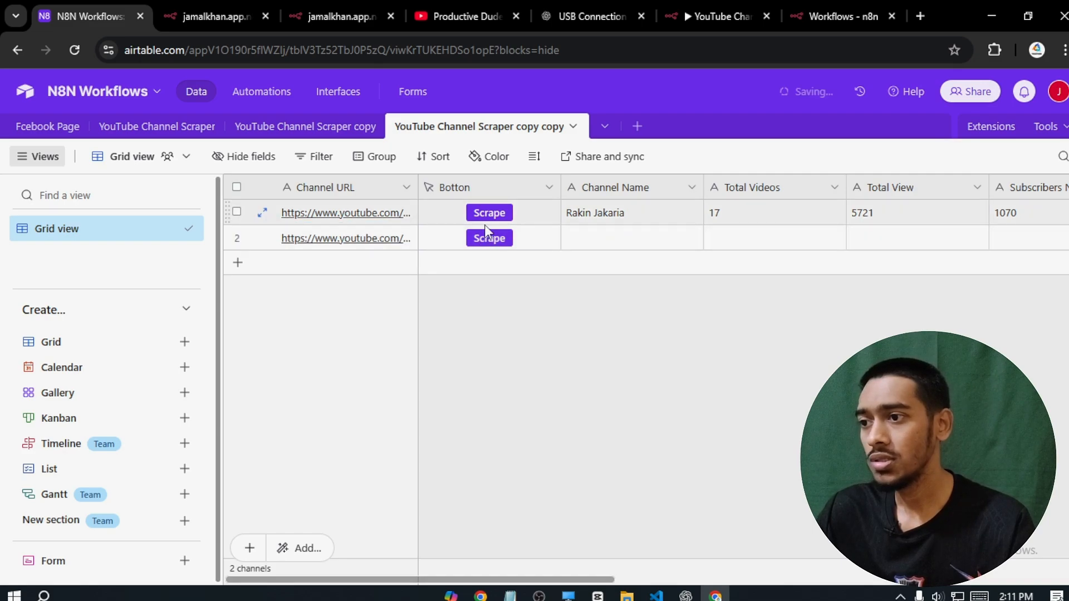
pyautogui.click(490, 239)
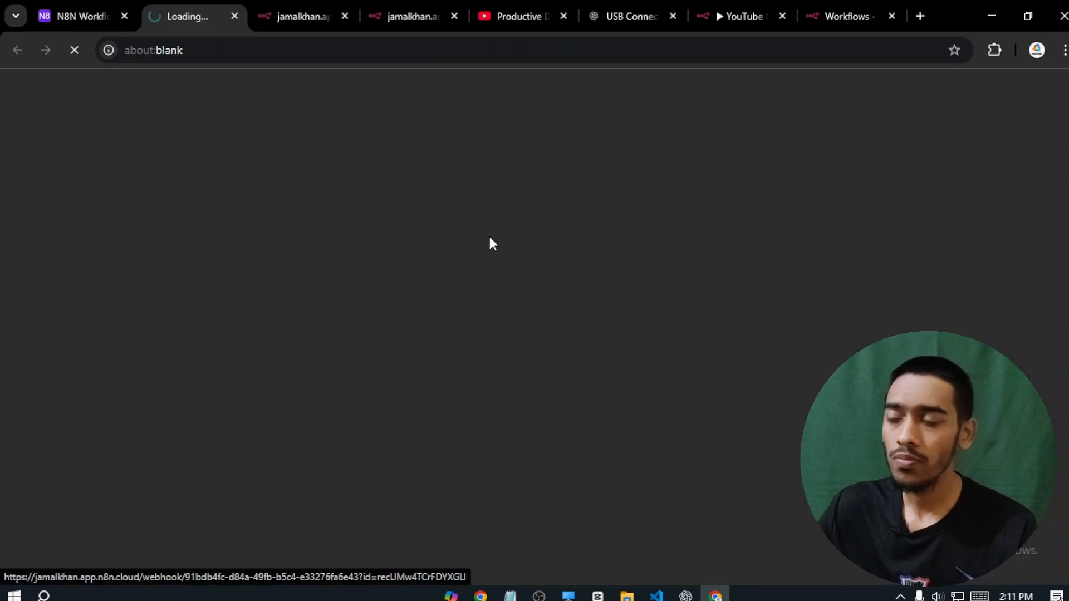
pyautogui.click(84, 16)
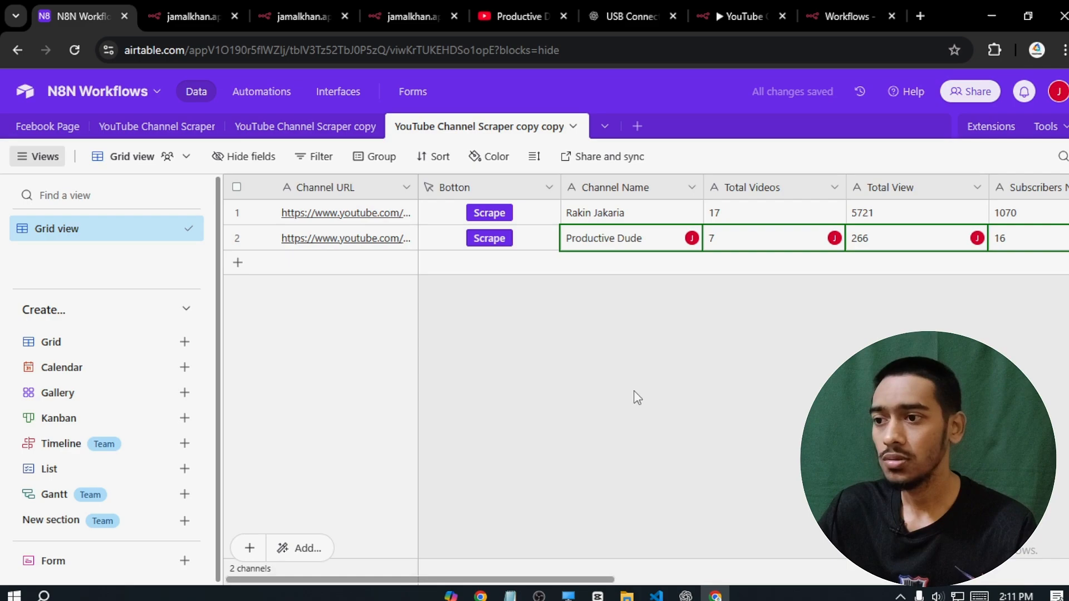
# - Scroll right to check row 2's scraped name, counts, keywords, country and Channel Bio
pyautogui.moveTo(545, 579); pyautogui.dragTo(758, 581)
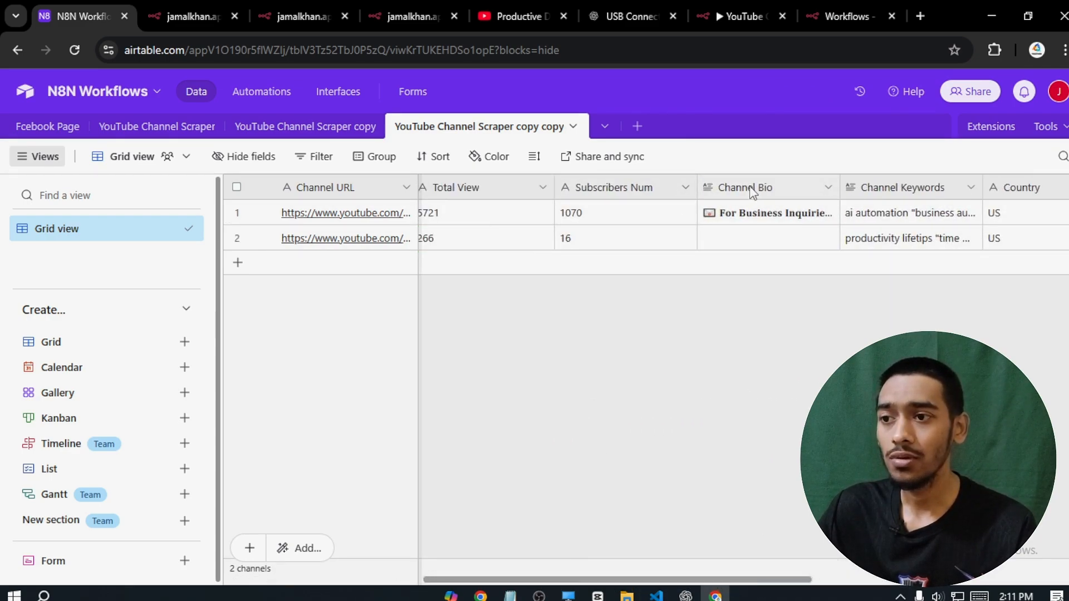
pyautogui.doubleClick(749, 232)
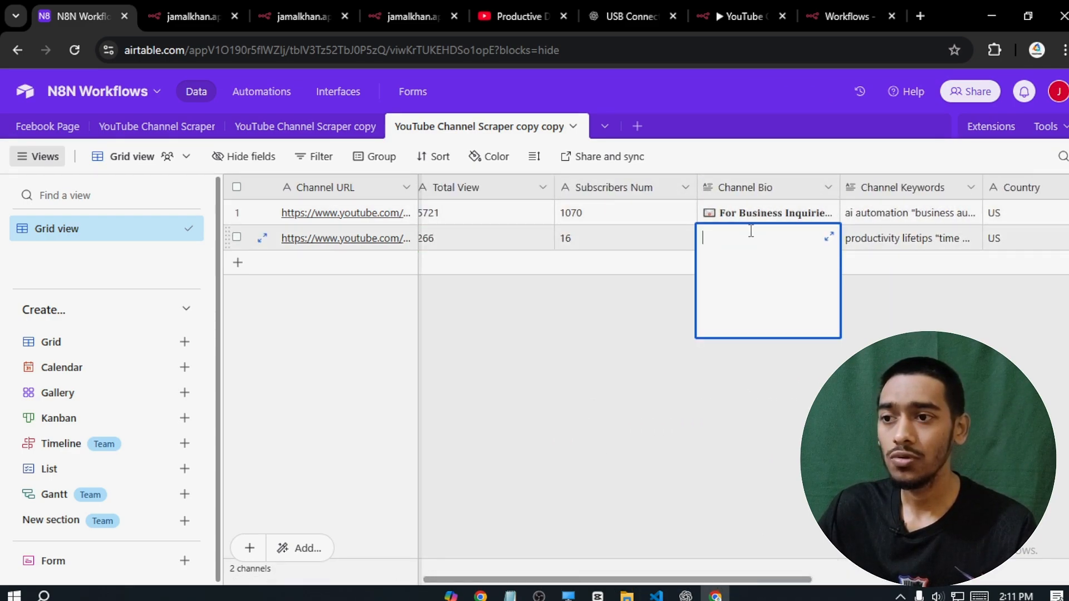
pyautogui.click(892, 327)
pyautogui.moveTo(696, 580); pyautogui.dragTo(763, 579)
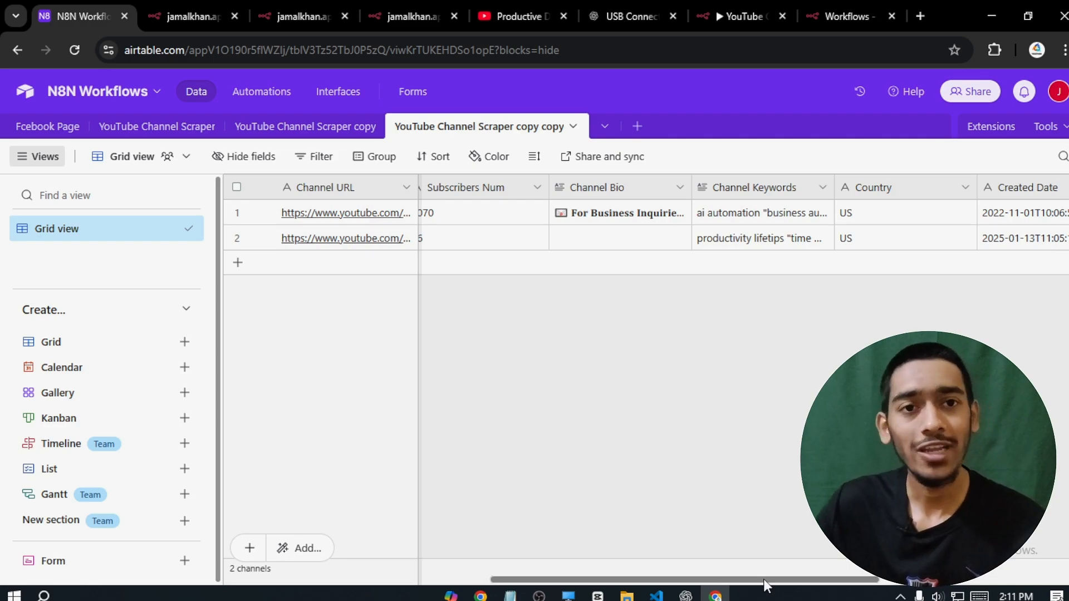
# - Open the Profile Image link in a new tab to confirm the channel's profile picture
pyautogui.moveTo(763, 579); pyautogui.dragTo(929, 582)
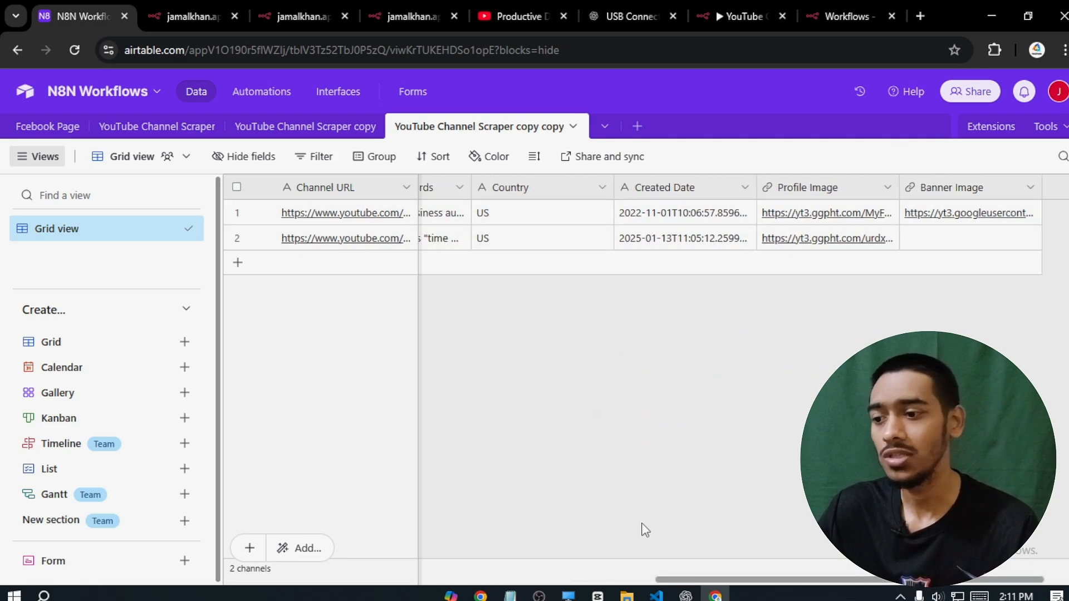
pyautogui.click(828, 251)
pyautogui.click(829, 252)
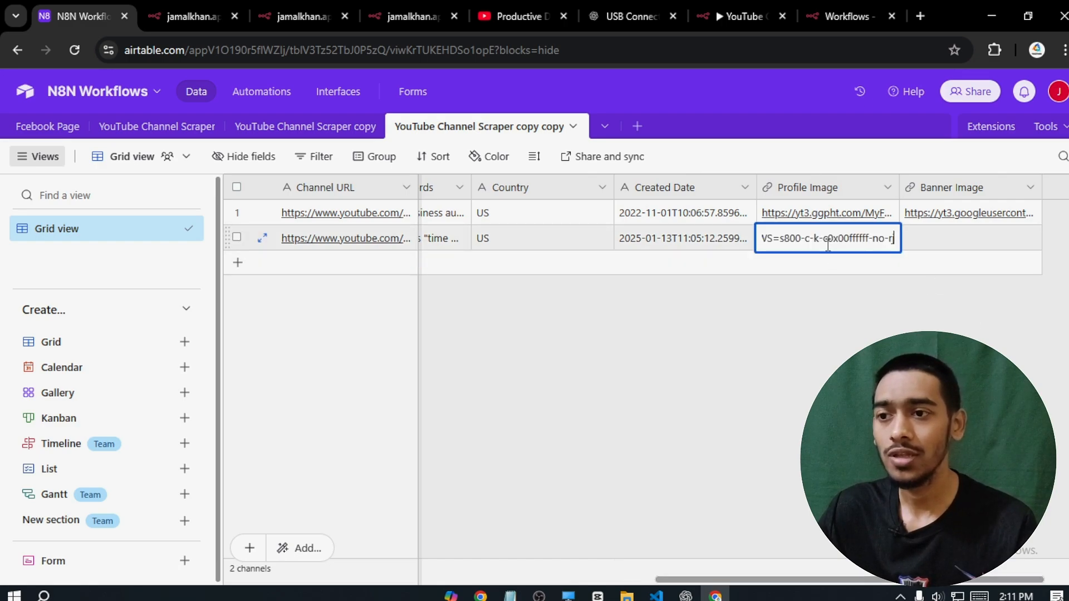
pyautogui.click(839, 281)
pyautogui.click(827, 213)
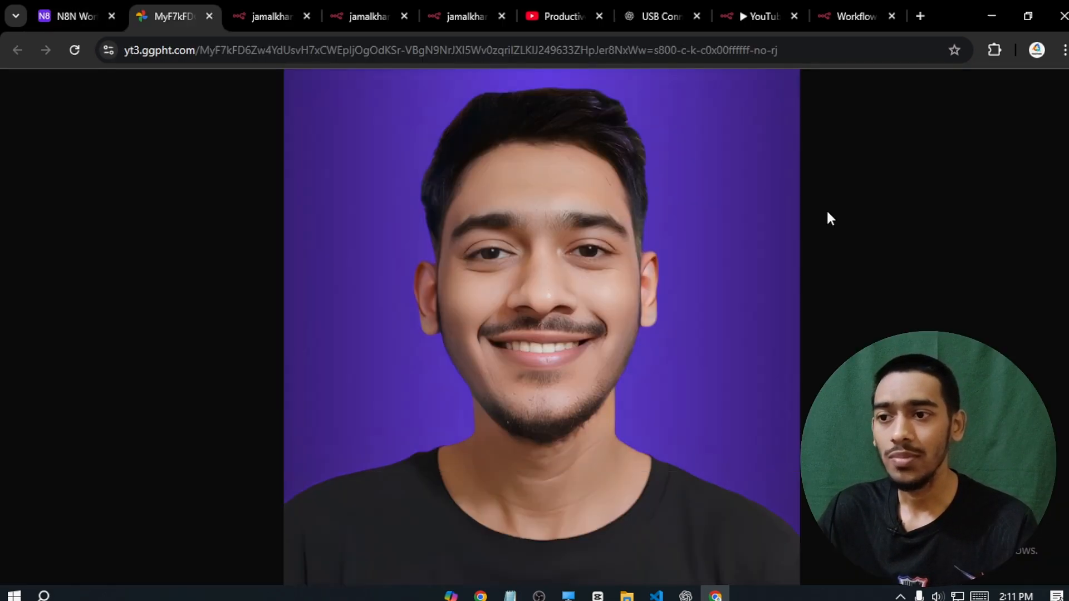
pyautogui.click(215, 15)
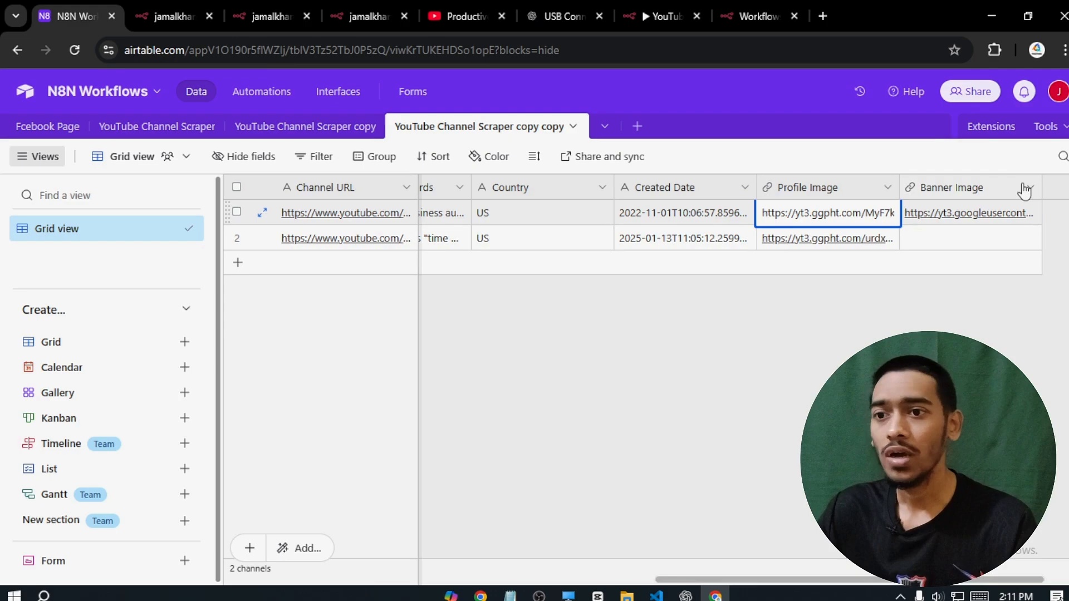
# - Open row 1's banner image and row 2's profile image, then return to the table
pyautogui.click(970, 215)
pyautogui.click(970, 214)
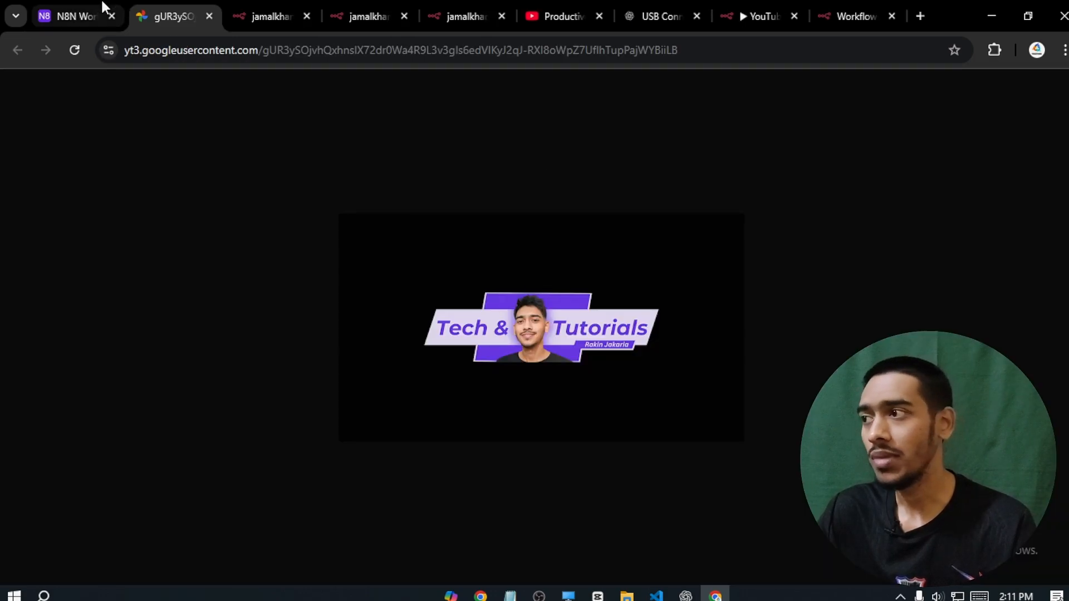
pyautogui.click(75, 15)
pyautogui.click(841, 242)
pyautogui.click(841, 242)
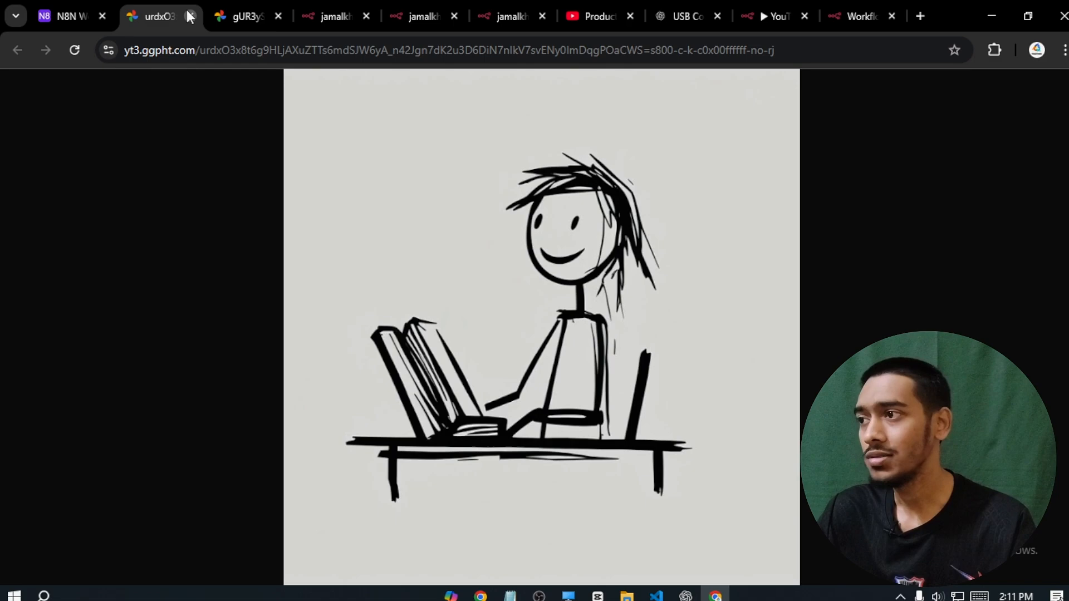
pyautogui.click(190, 15)
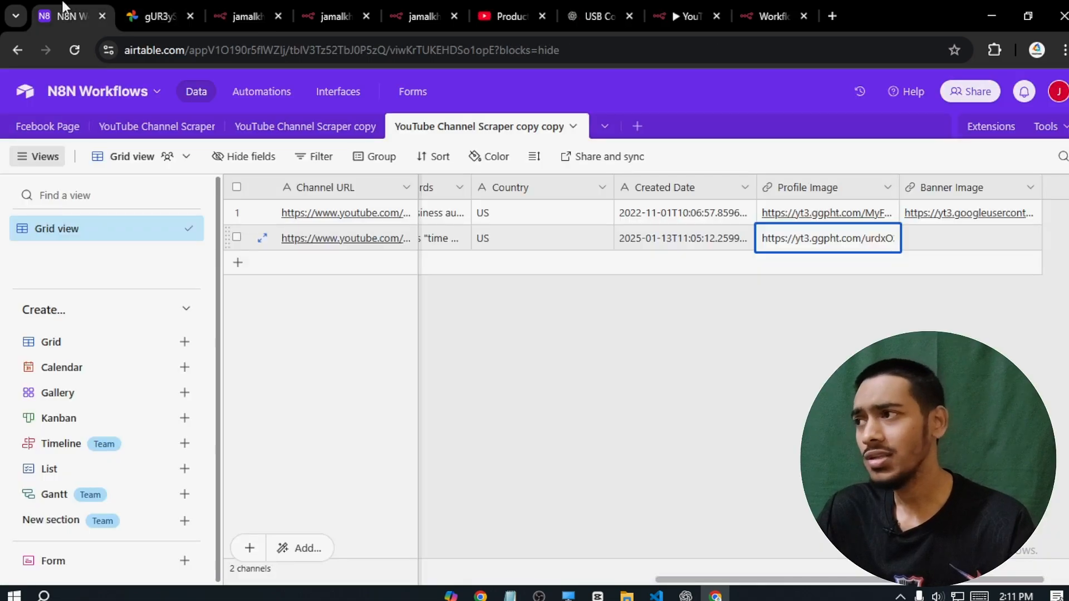